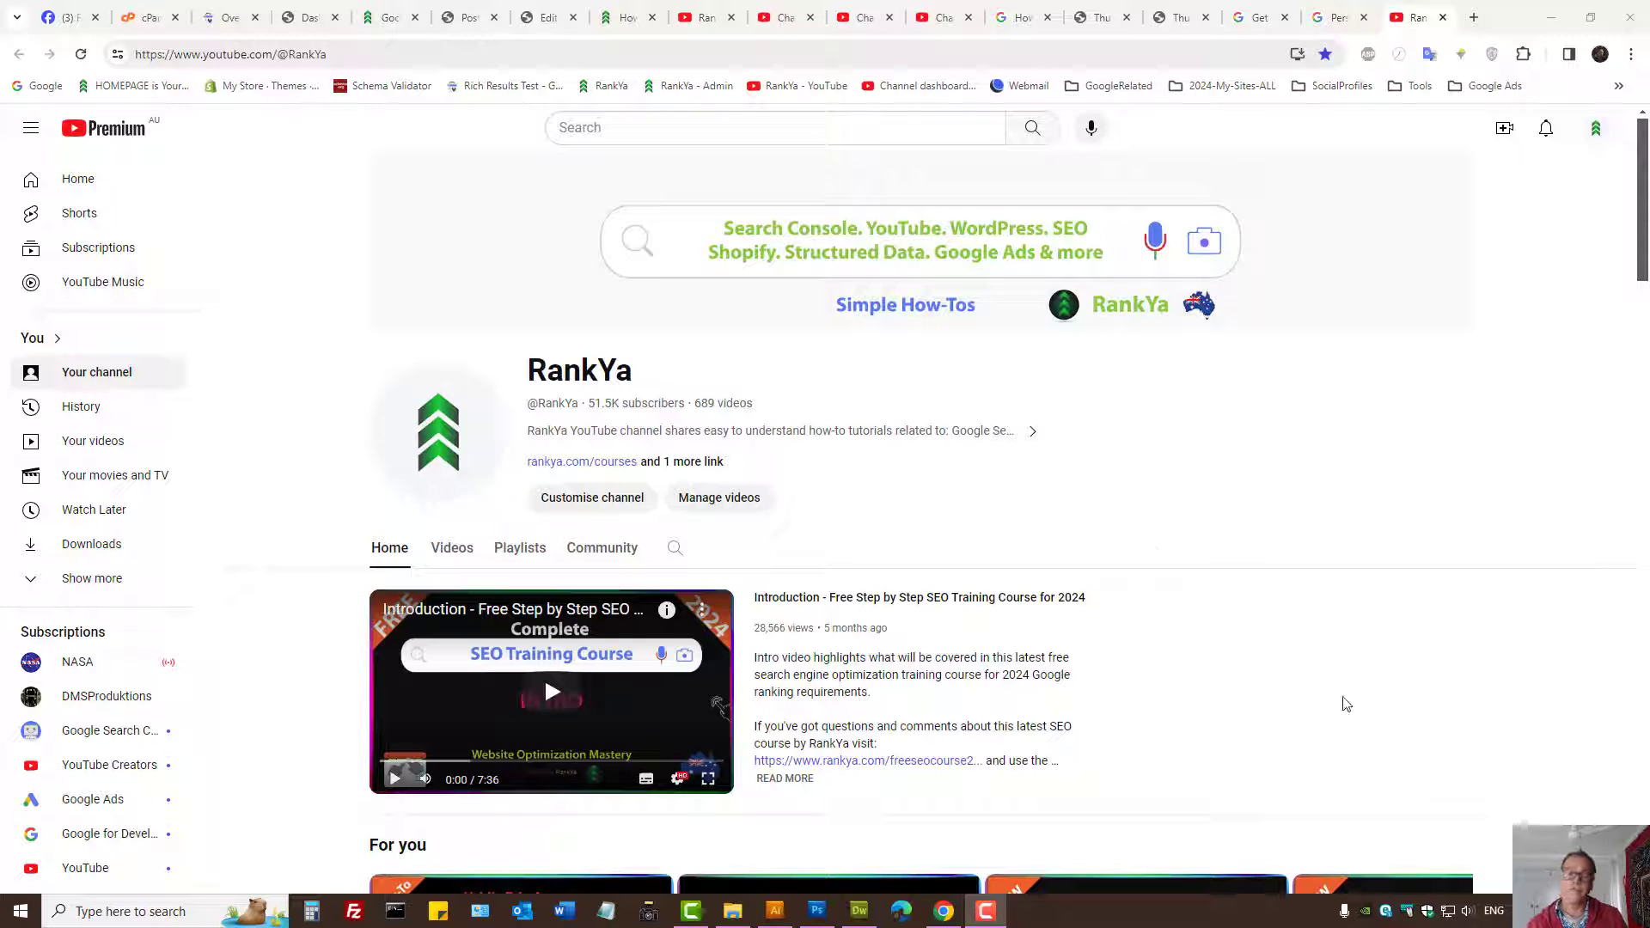
Step: Open YouTube Studio's Channel customisation from the RankYa channel page
{"action": "left_click", "coordinate": [578, 501]}
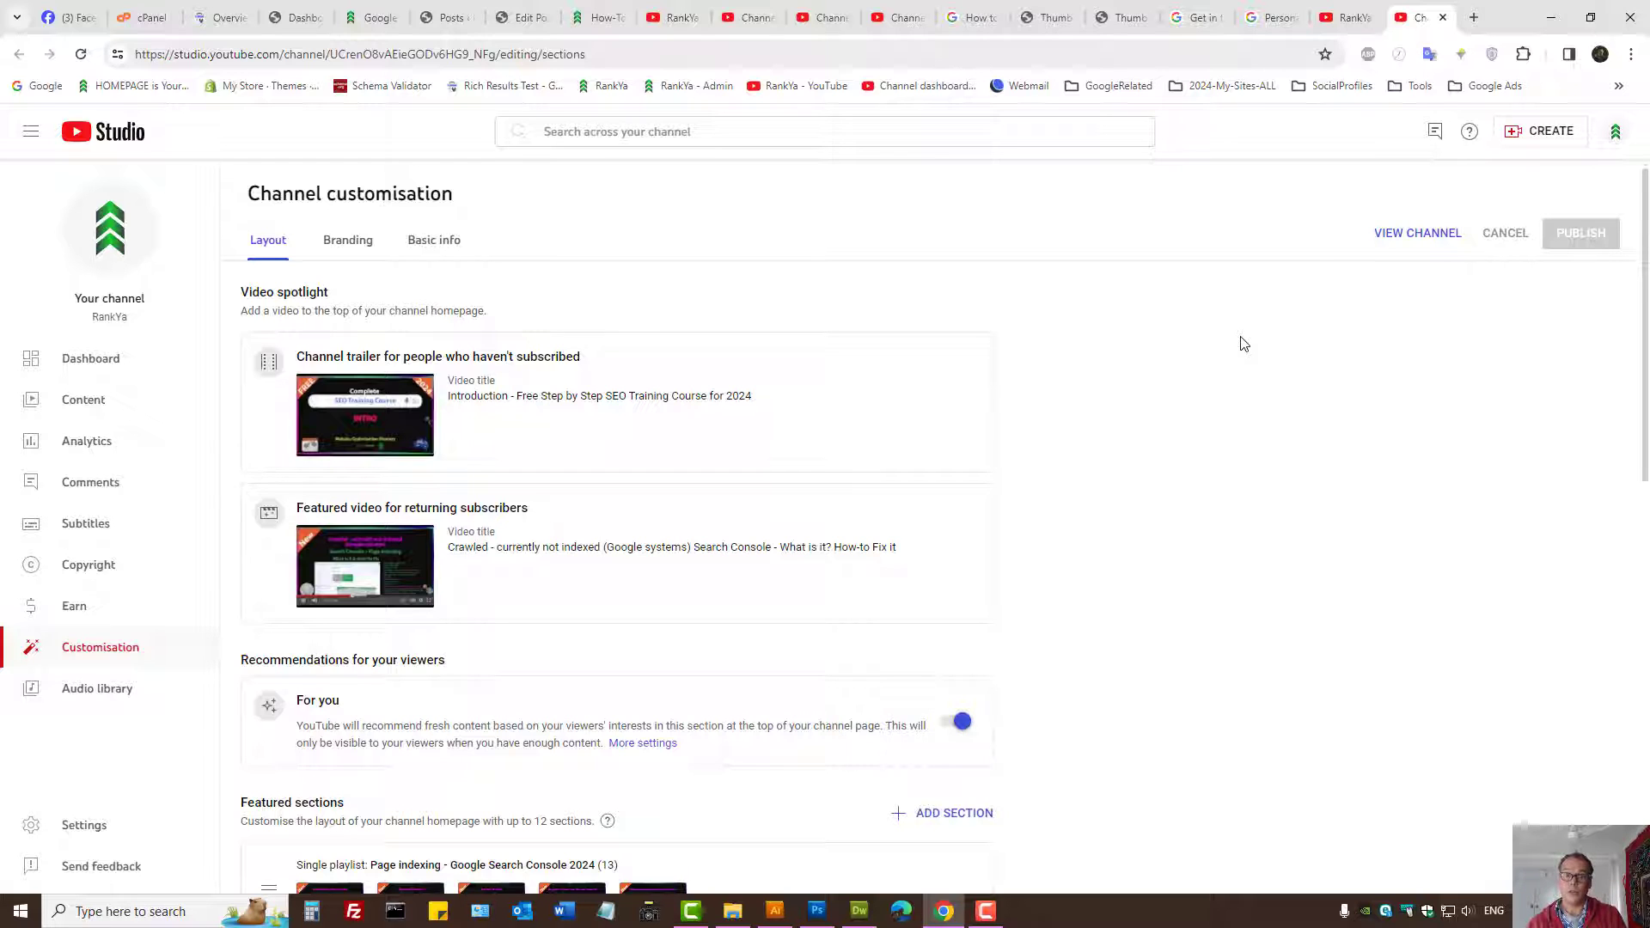
Step: Open banner image editing on the RankYa channel page, then return to Studio's Layout settings
{"action": "left_click", "coordinate": [1347, 17]}
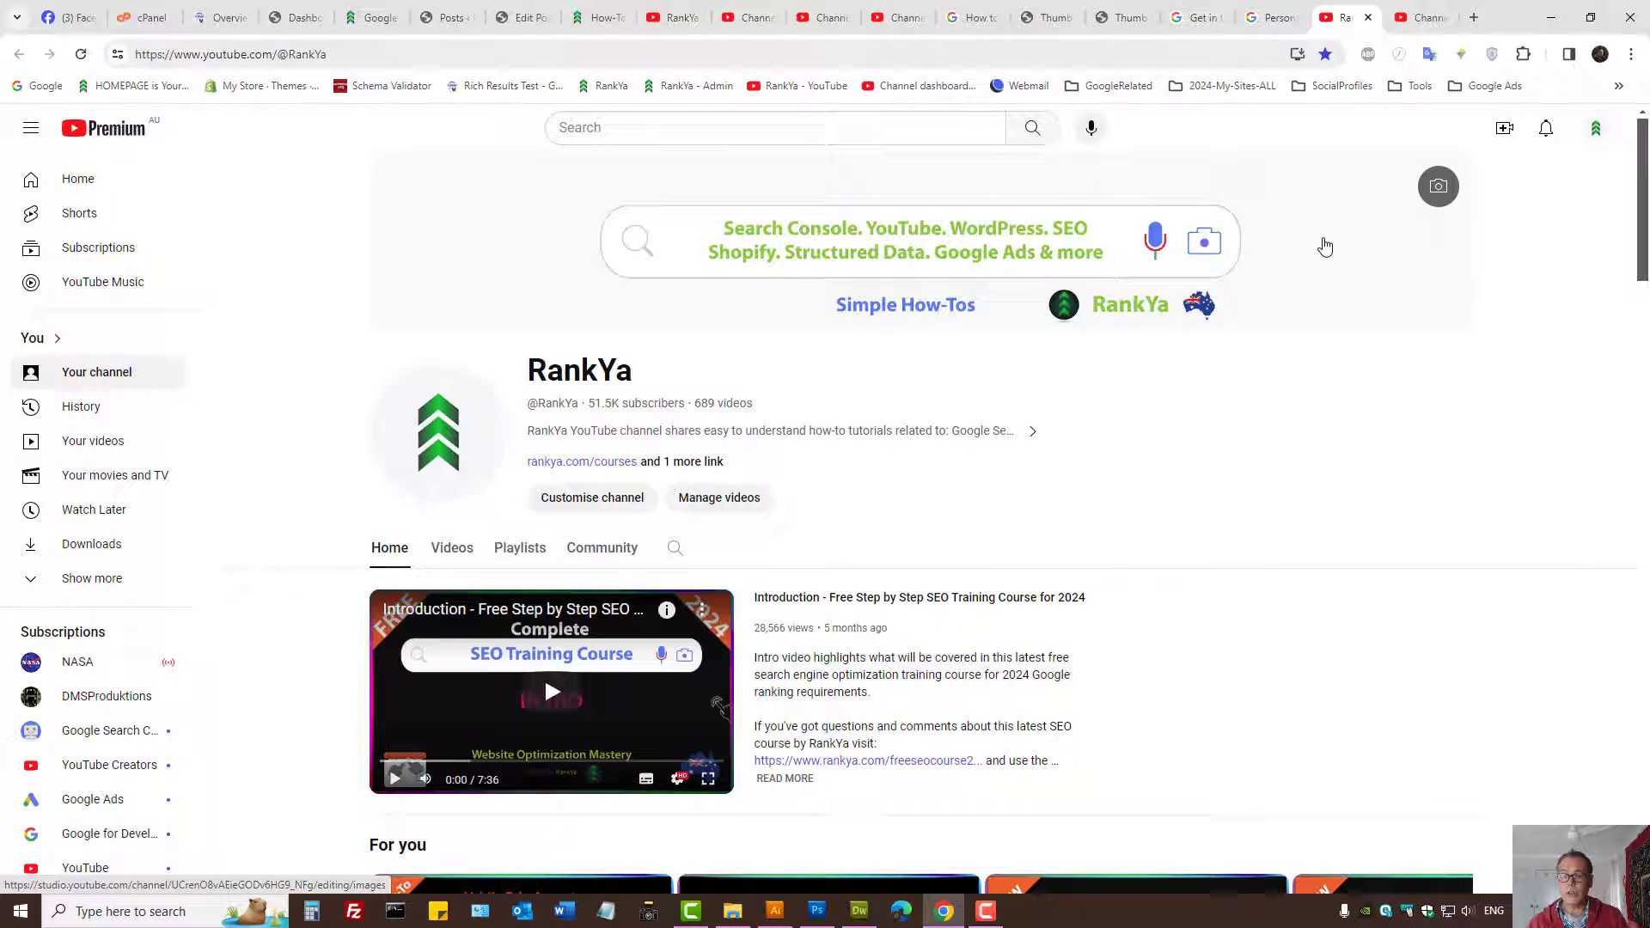
{"action": "mouse_move", "coordinate": [921, 241]}
{"action": "left_click", "coordinate": [1439, 194]}
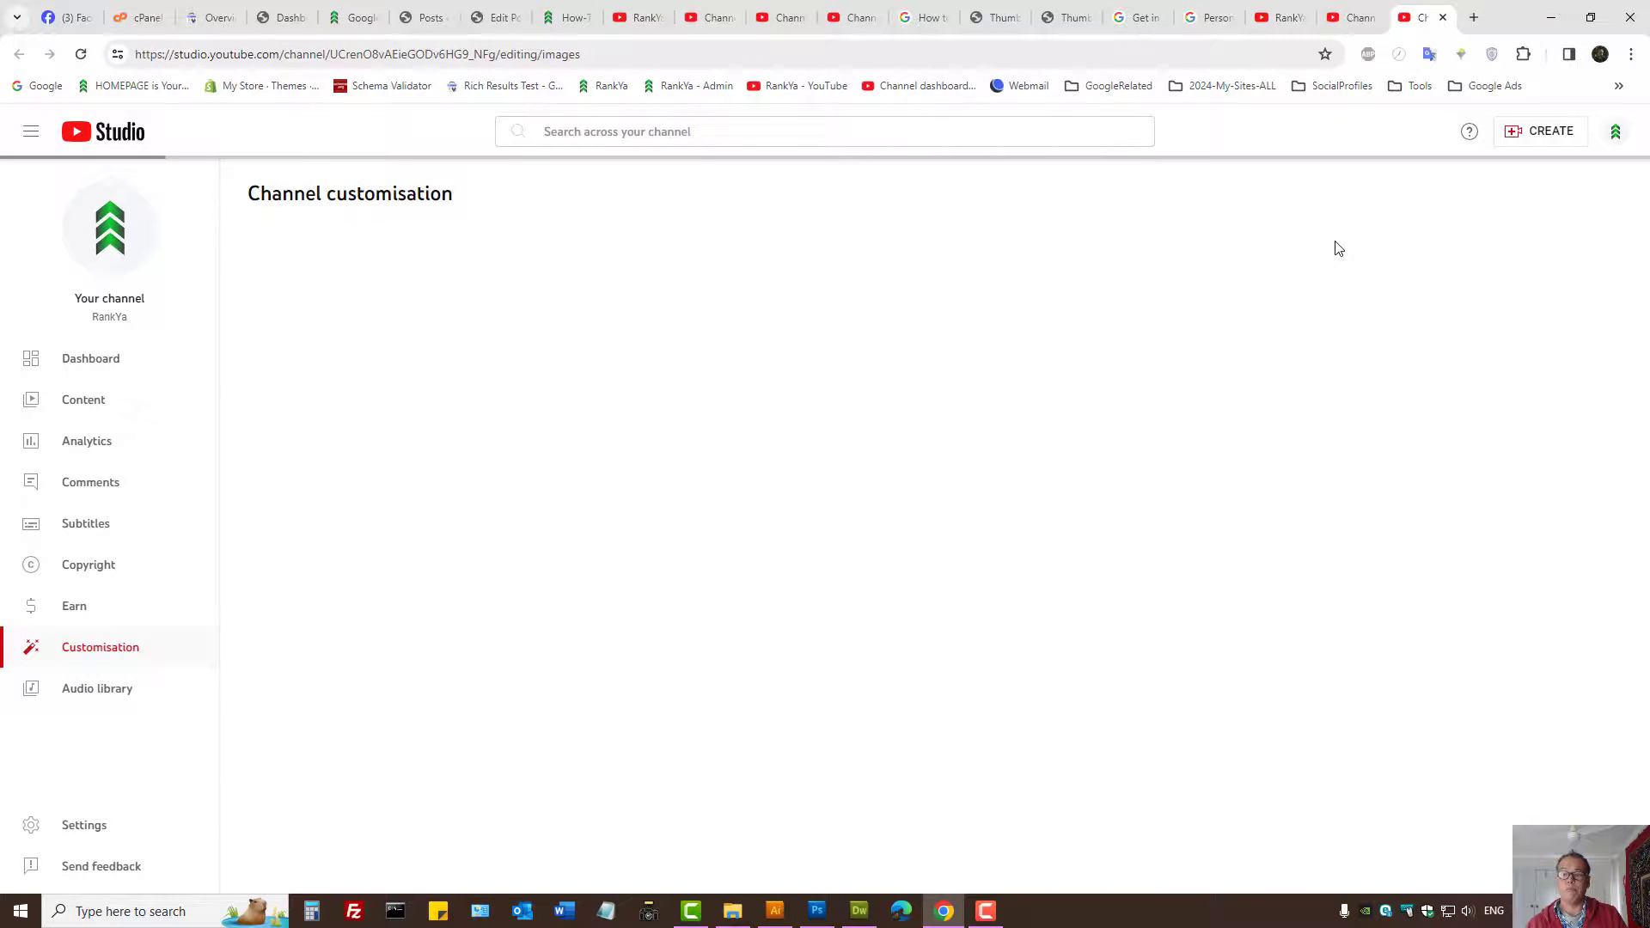
{"action": "left_click", "coordinate": [1347, 17]}
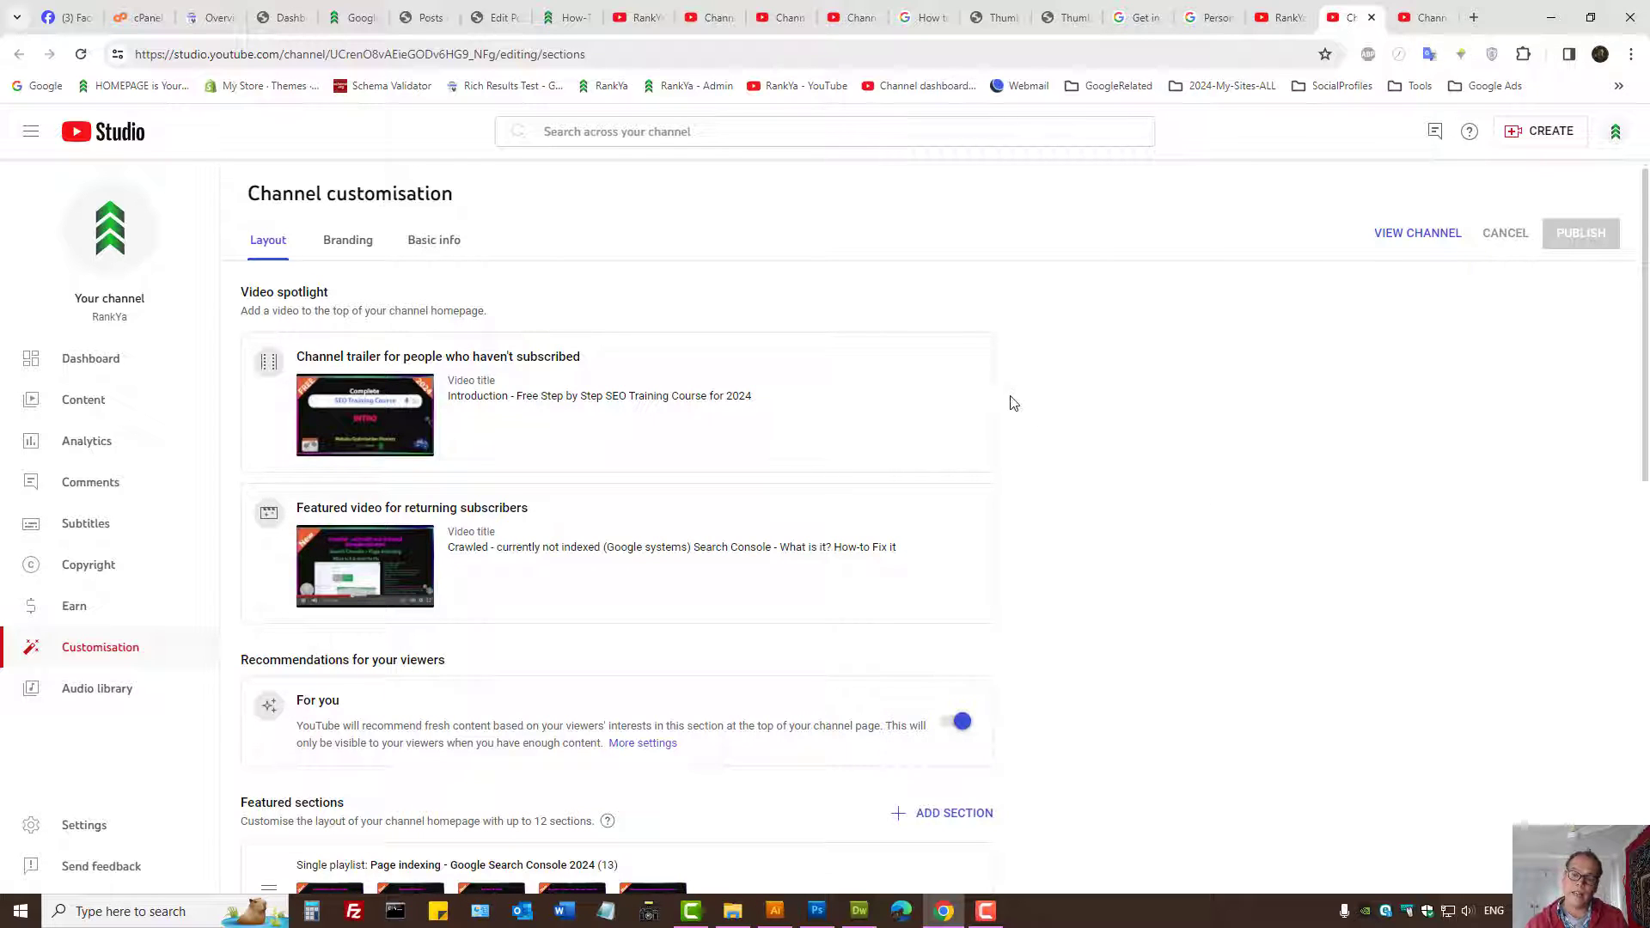
{"action": "mouse_move", "coordinate": [619, 400]}
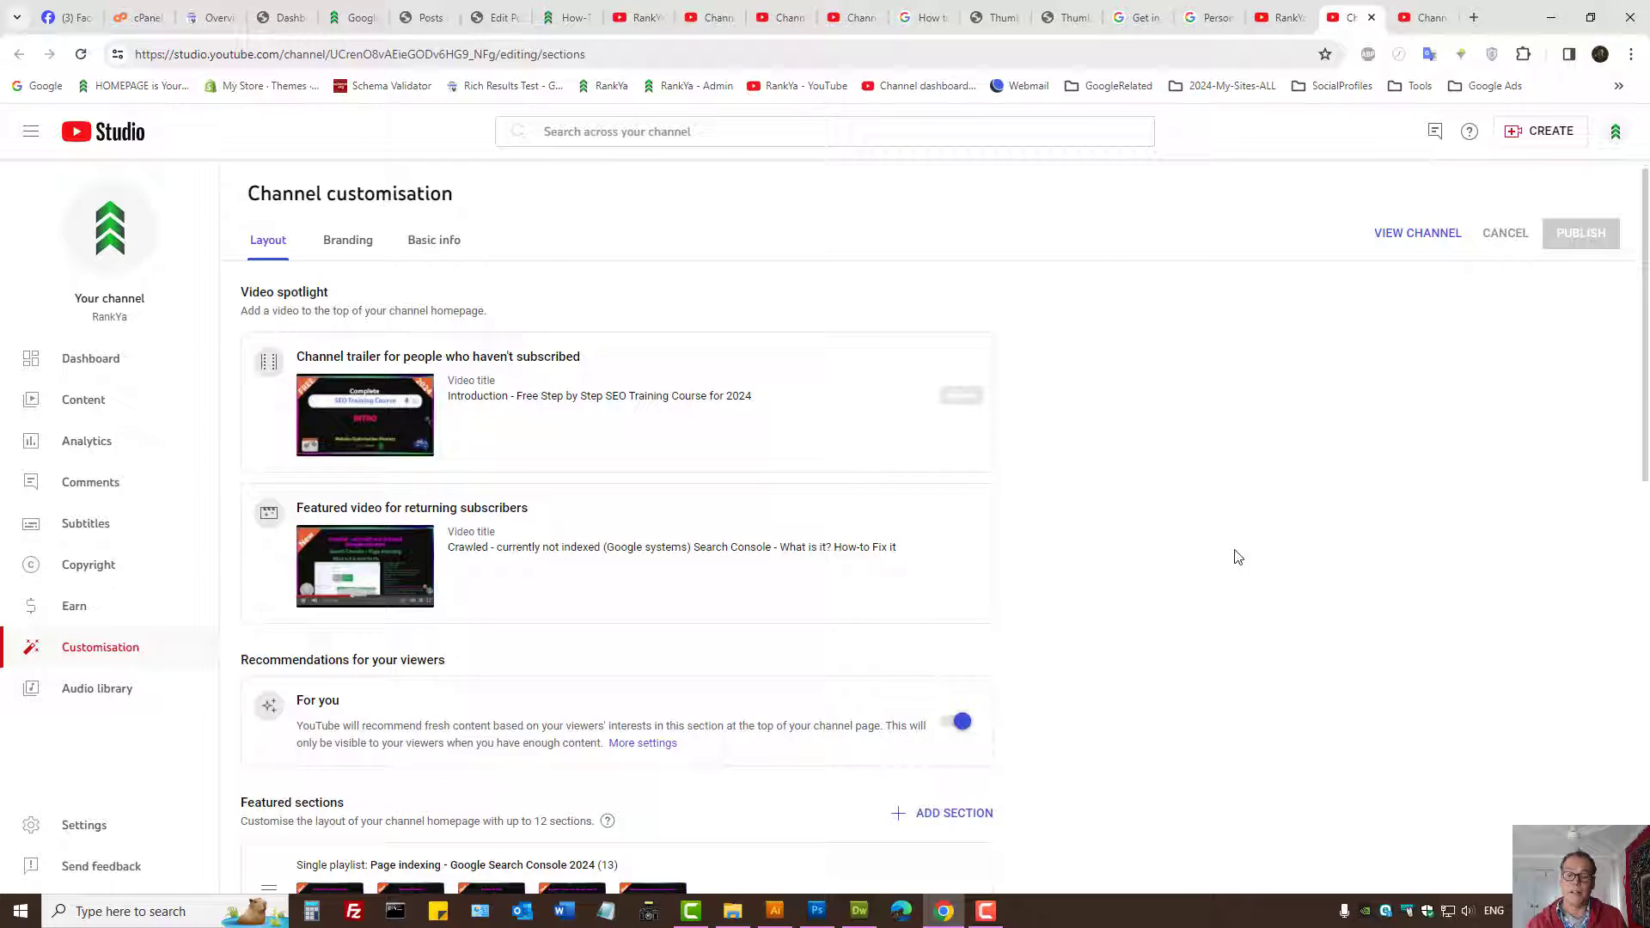
{"action": "left_click", "coordinate": [961, 365]}
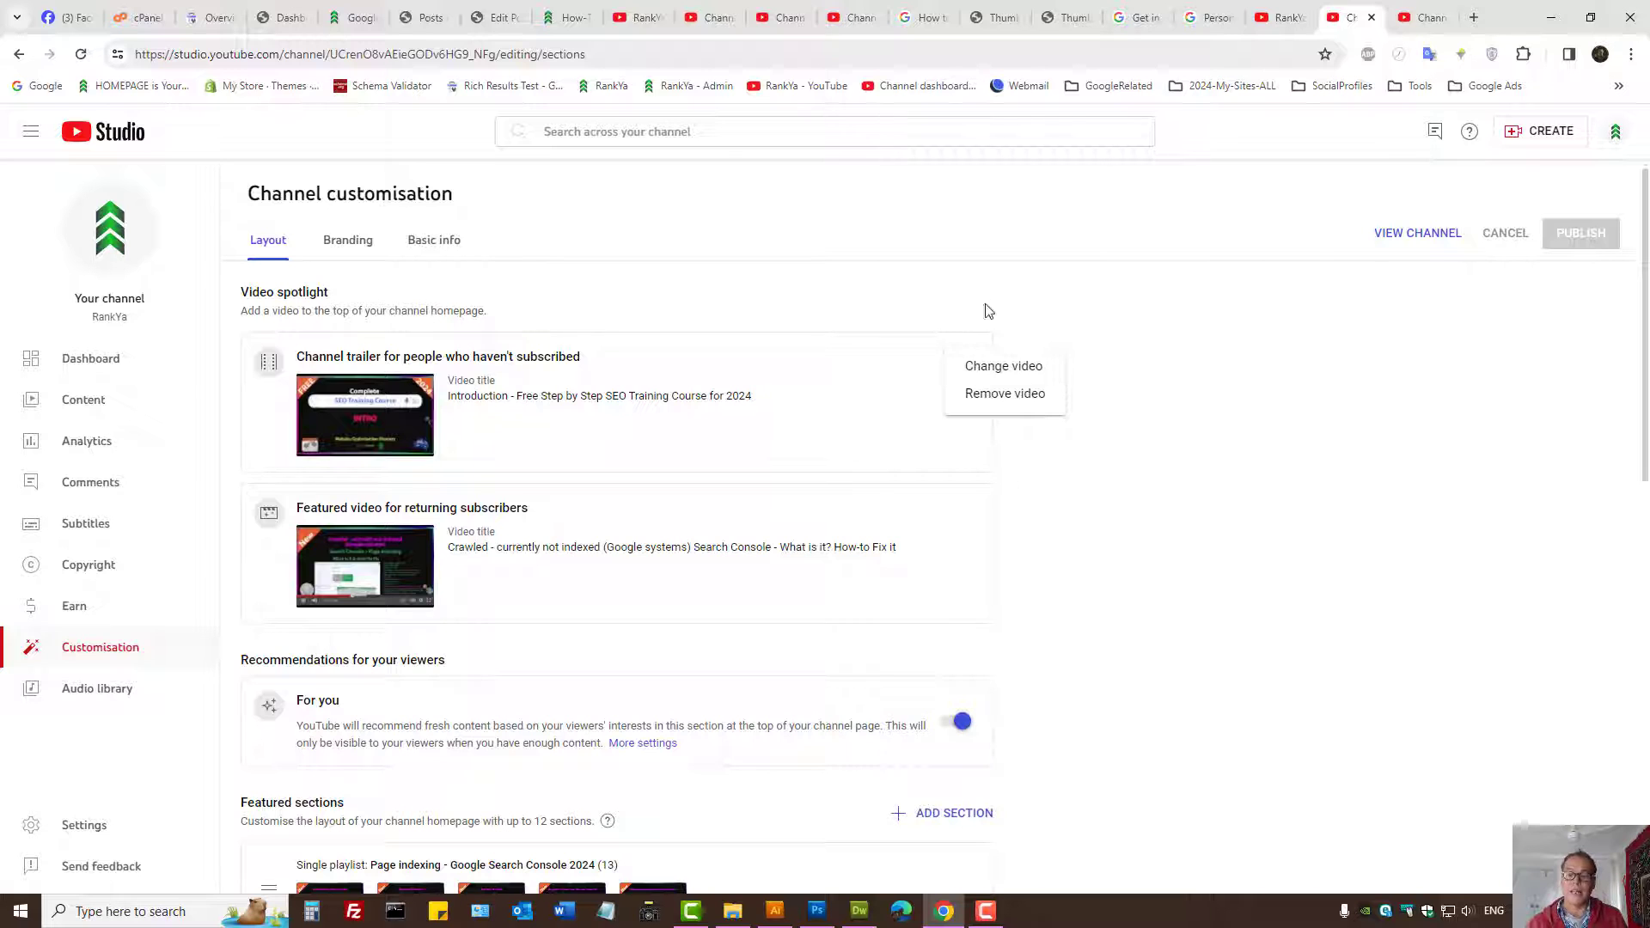
{"action": "left_click", "coordinate": [1007, 367]}
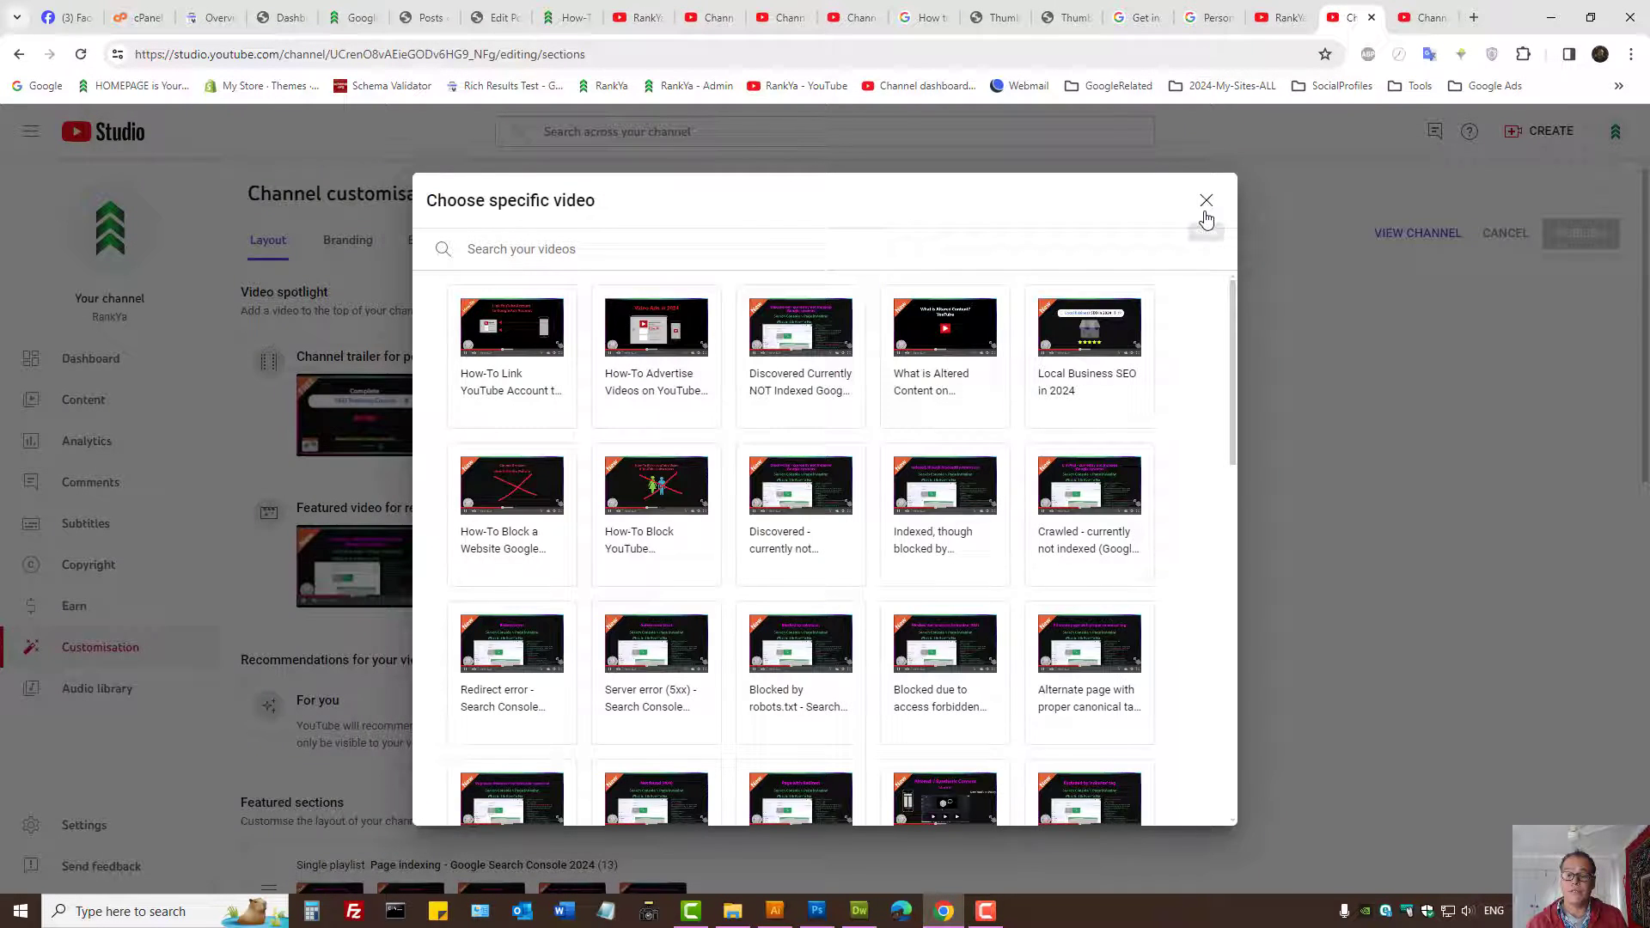
{"action": "left_click", "coordinate": [1207, 199]}
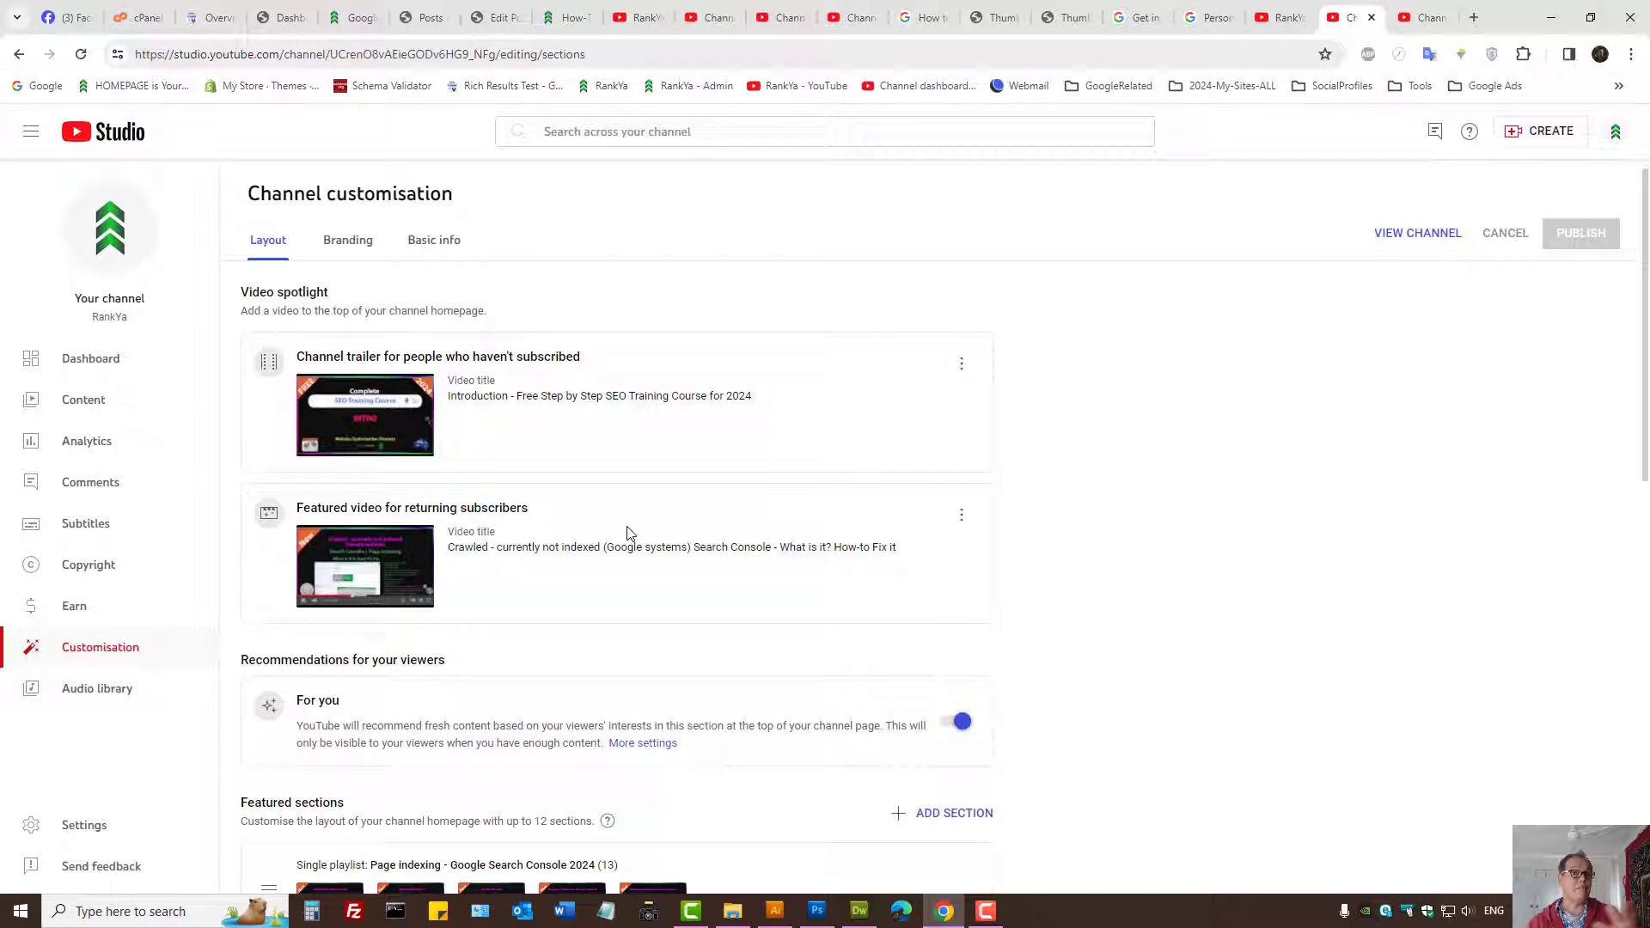
{"action": "triple_click", "coordinate": [444, 506]}
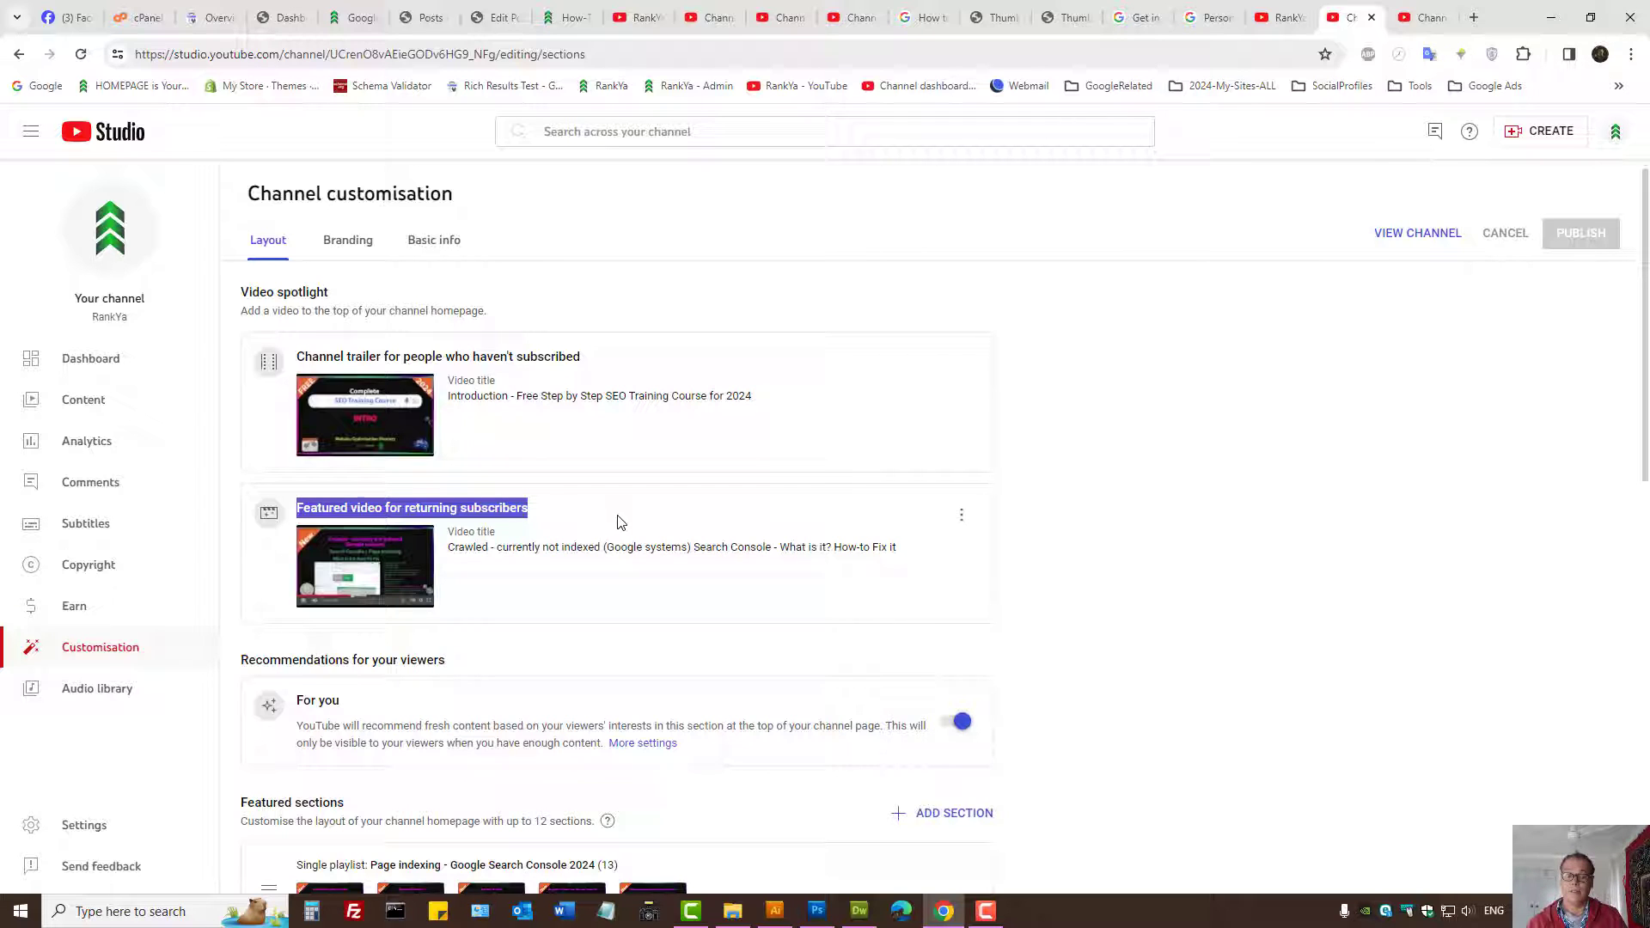
{"action": "scroll", "coordinate": [1087, 580], "scroll_direction": "down", "scroll_amount": 2}
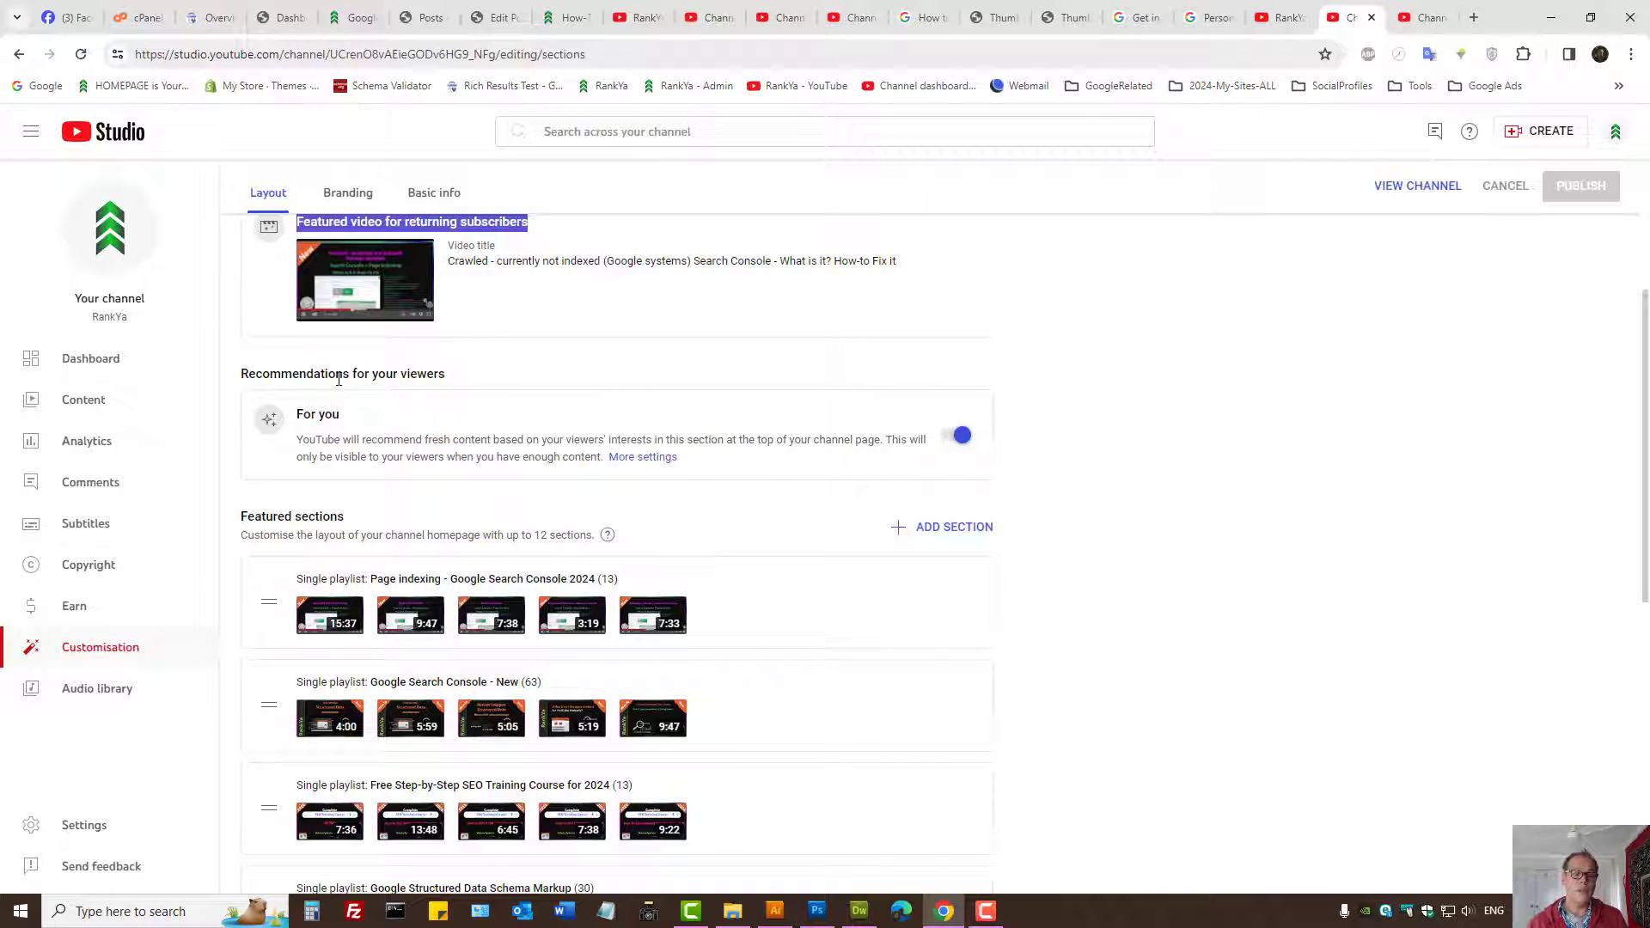
{"action": "mouse_move", "coordinate": [240, 374]}
{"action": "left_mouse_down"}
{"action": "mouse_move", "coordinate": [355, 377]}
{"action": "mouse_move", "coordinate": [465, 435]}
{"action": "left_mouse_up"}
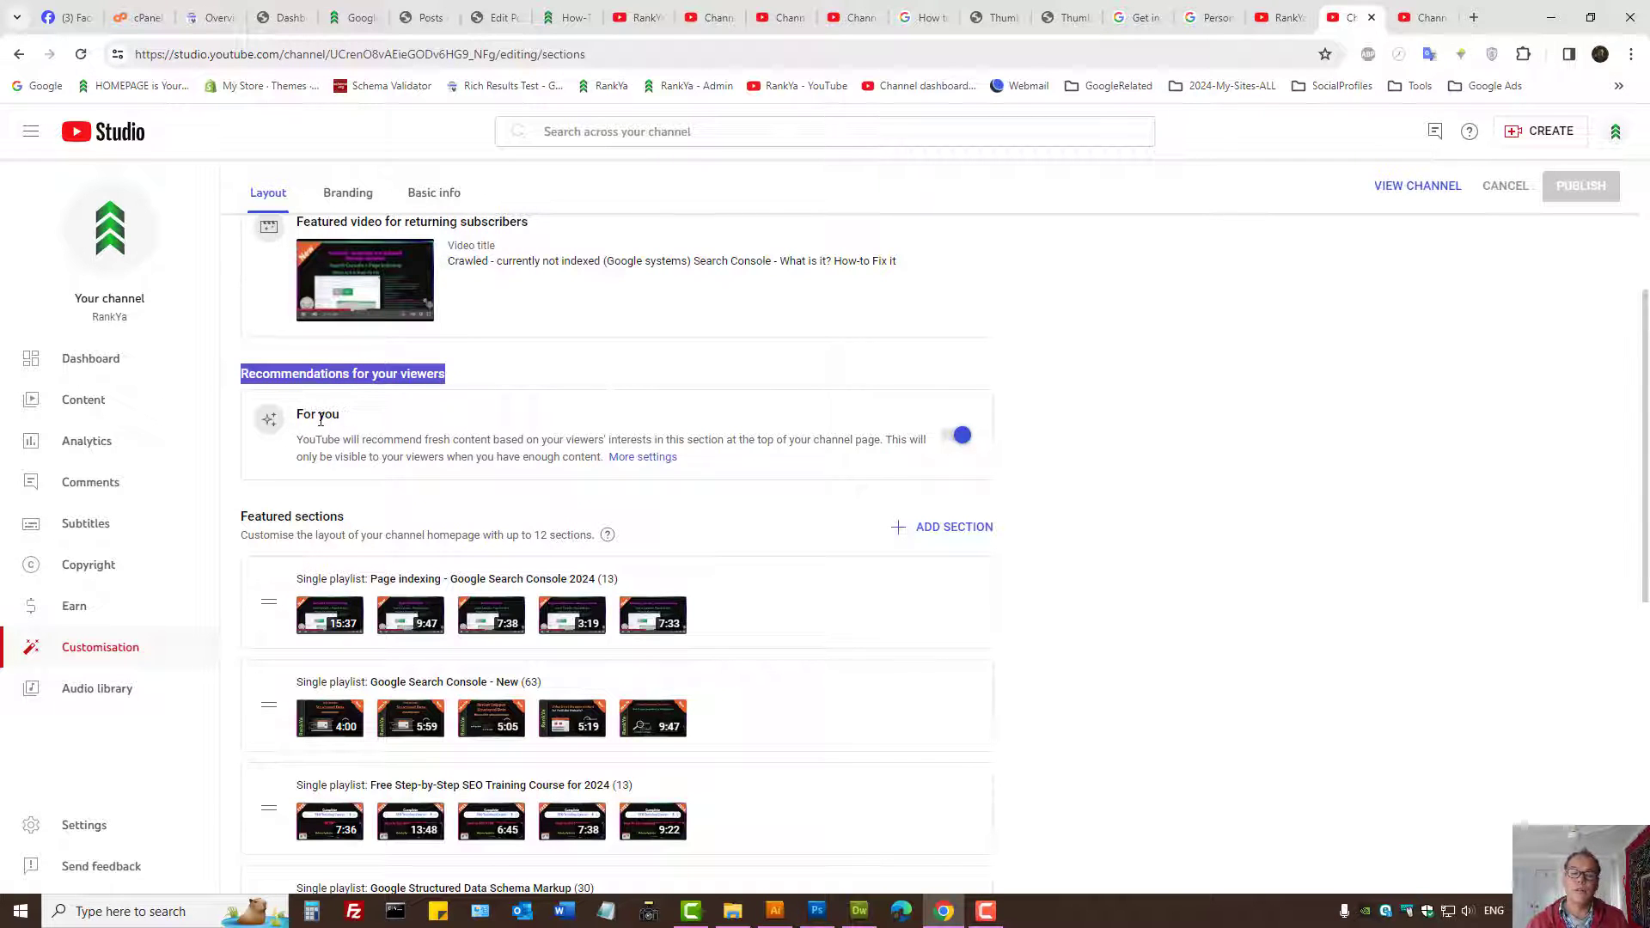
{"action": "left_click", "coordinate": [1285, 21]}
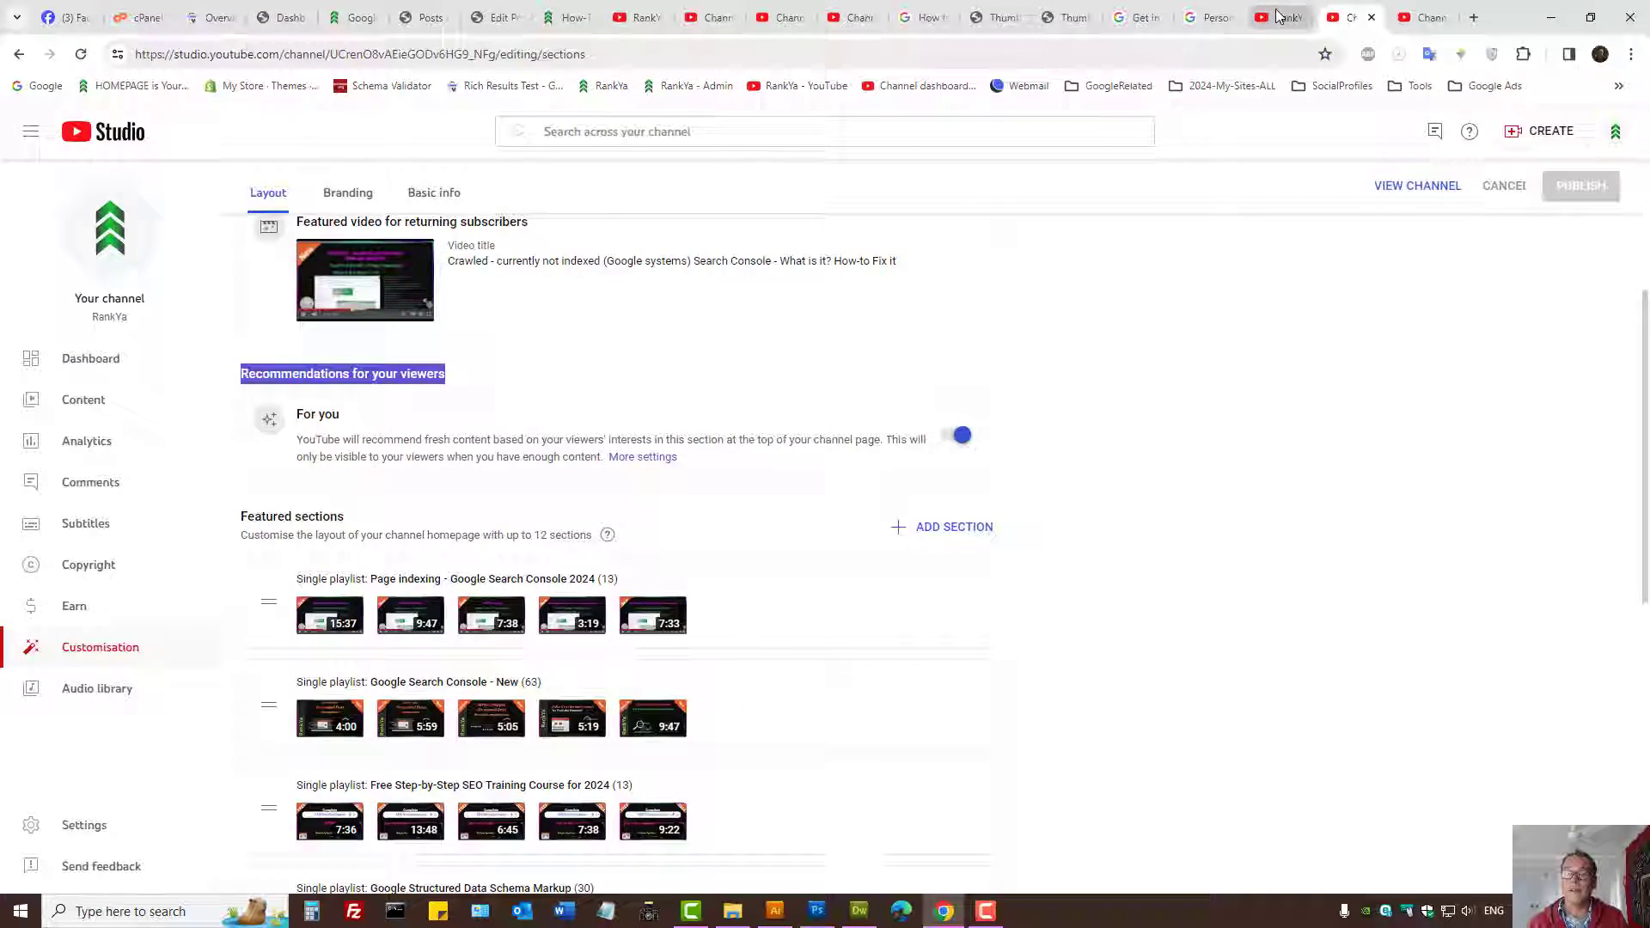
{"action": "scroll", "coordinate": [571, 630], "scroll_direction": "down", "scroll_amount": 2}
{"action": "left_click_drag", "start_coordinate": [351, 566], "coordinate": [495, 561]}
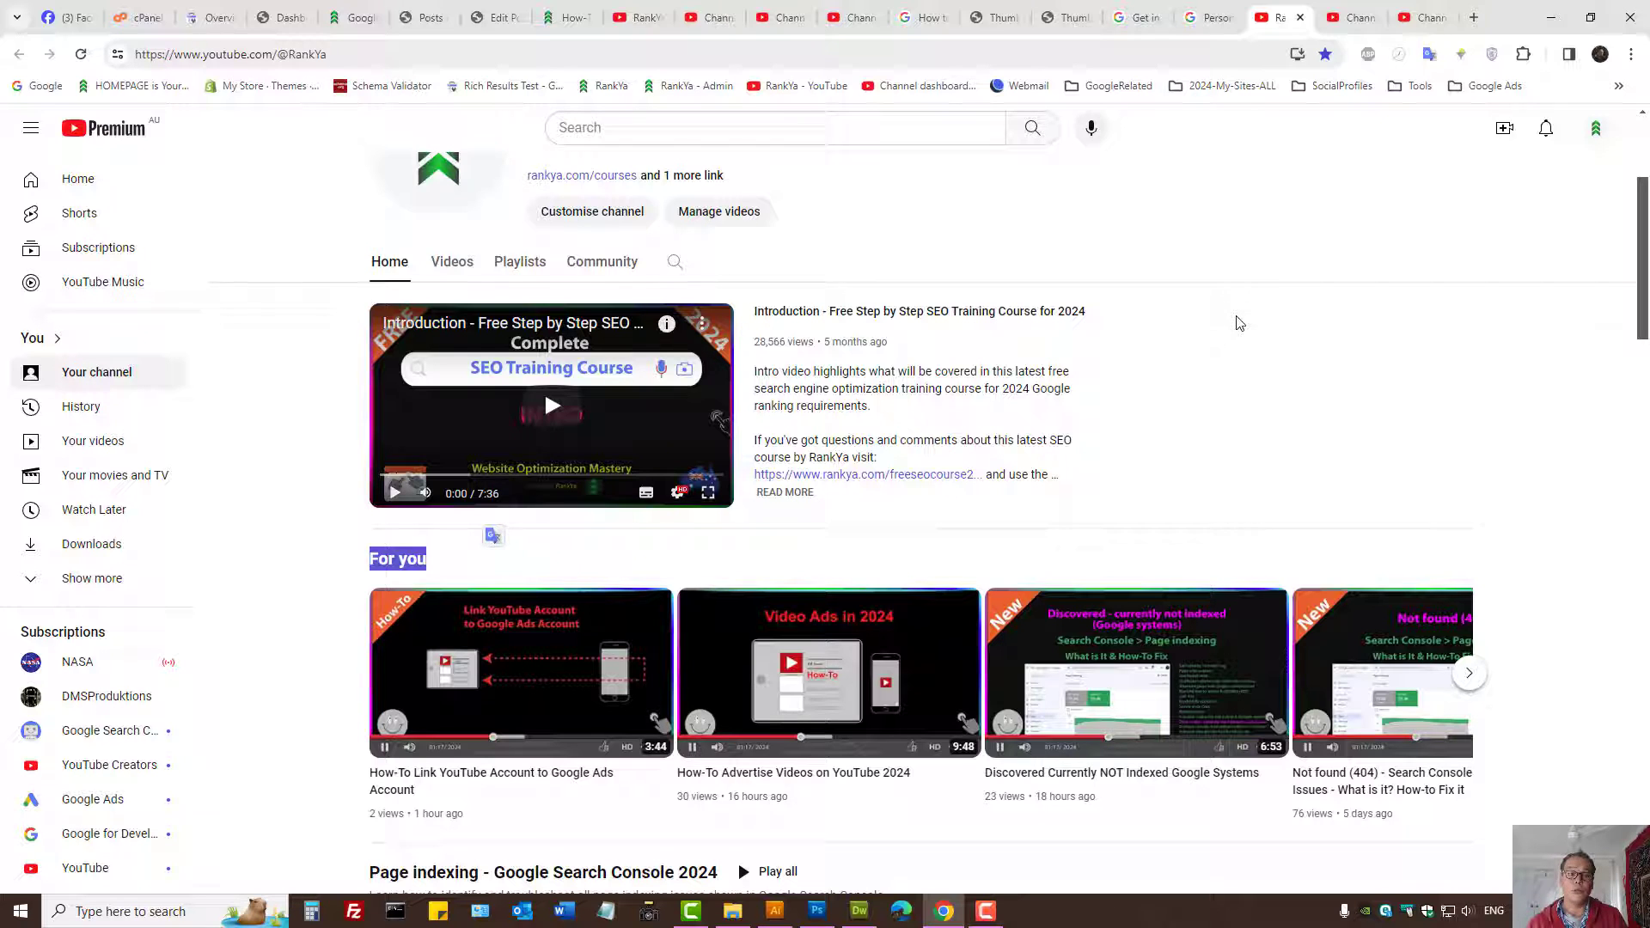
{"action": "left_click", "coordinate": [1360, 16]}
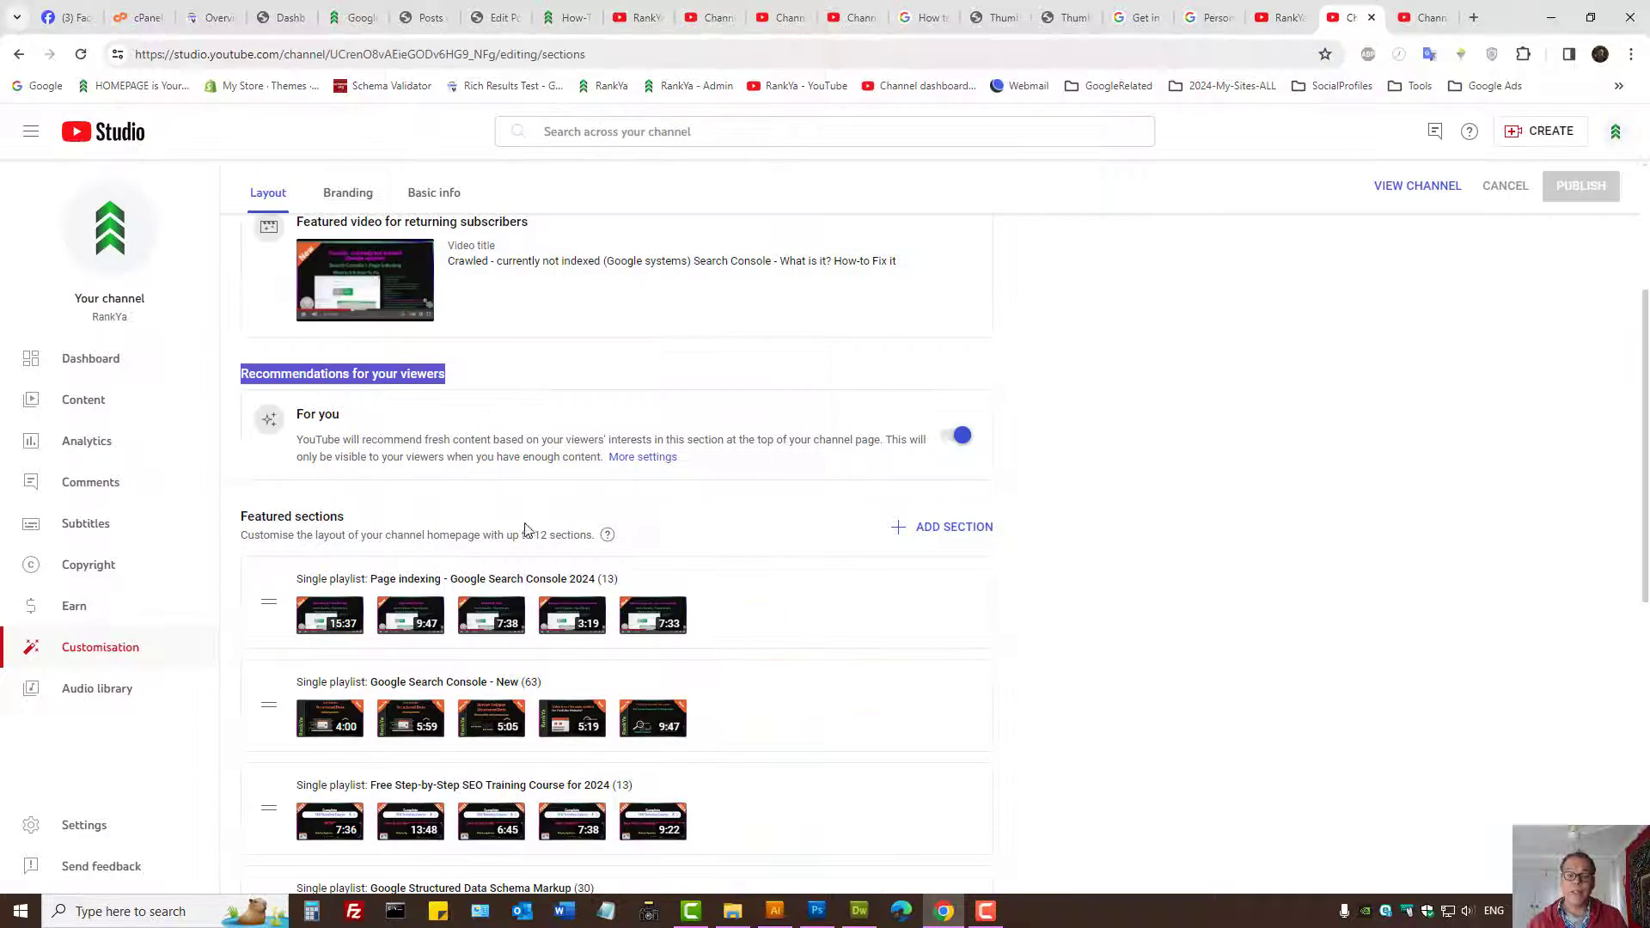
{"action": "left_click", "coordinate": [960, 437]}
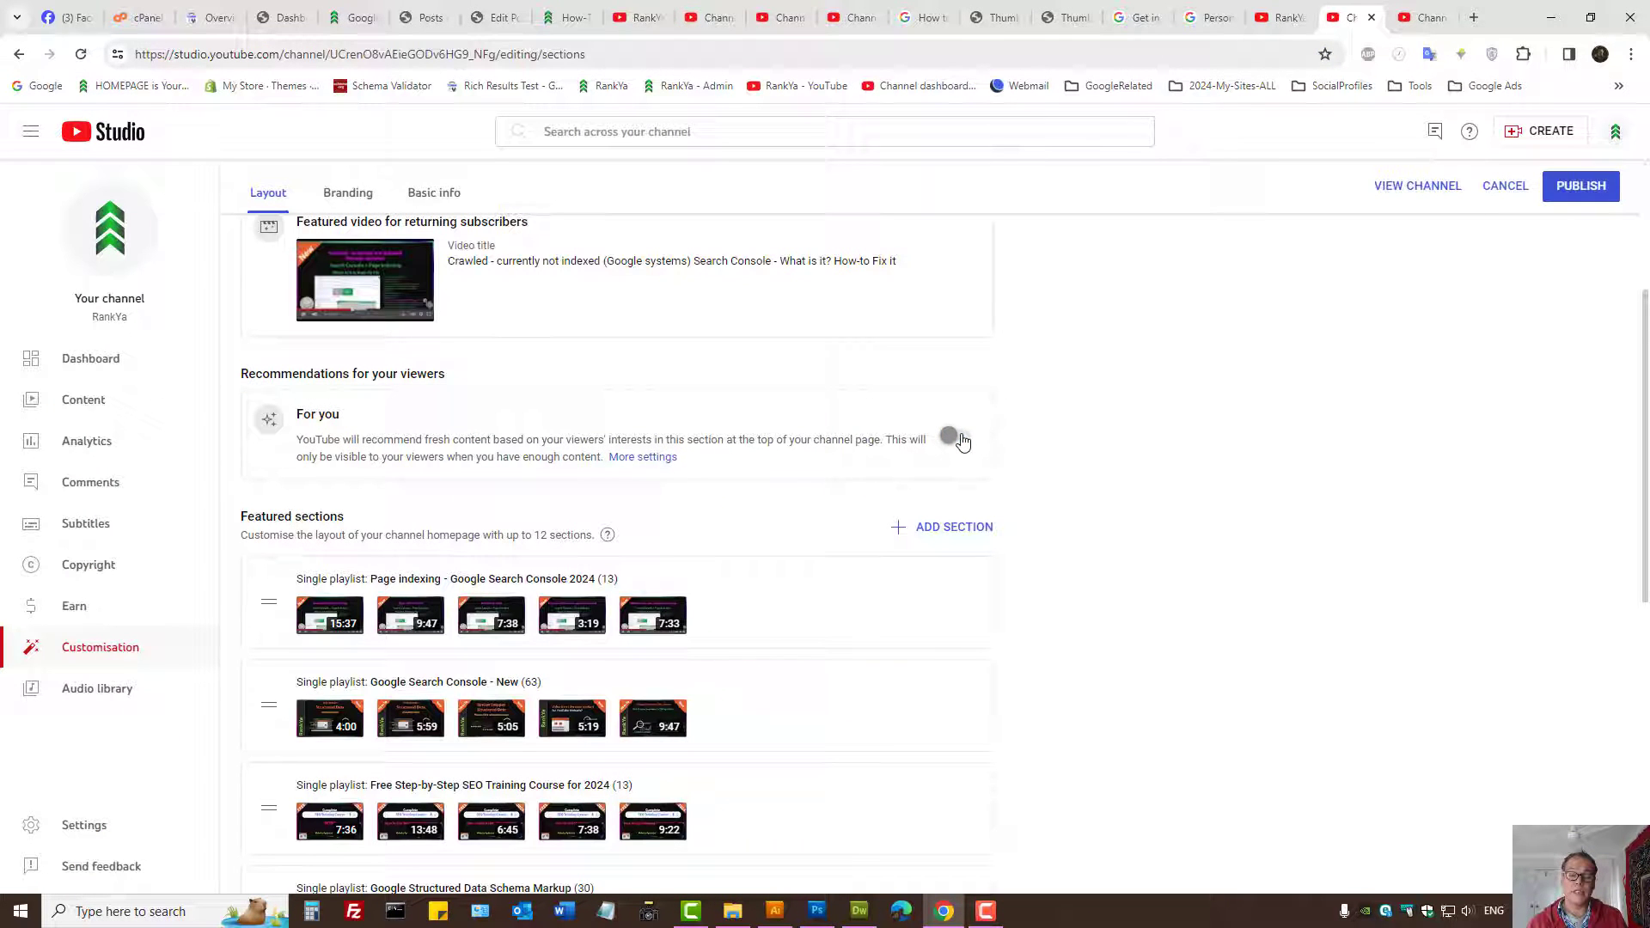
{"action": "left_click", "coordinate": [966, 440]}
{"action": "left_click", "coordinate": [963, 436]}
{"action": "left_click", "coordinate": [958, 438]}
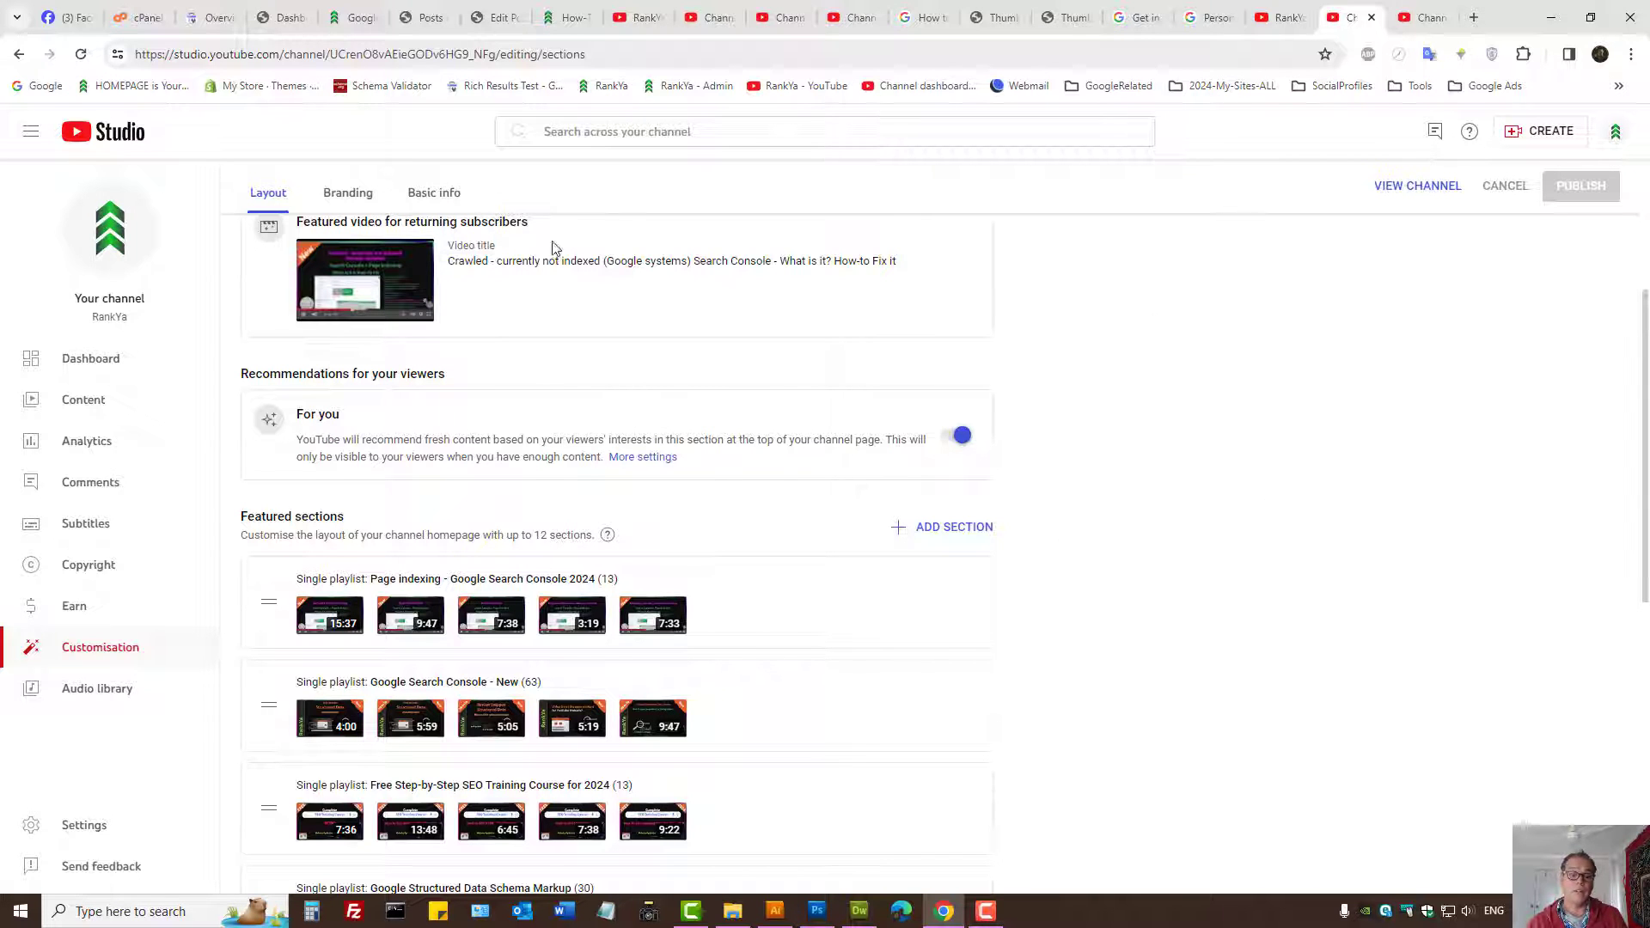
{"action": "left_click", "coordinate": [640, 458]}
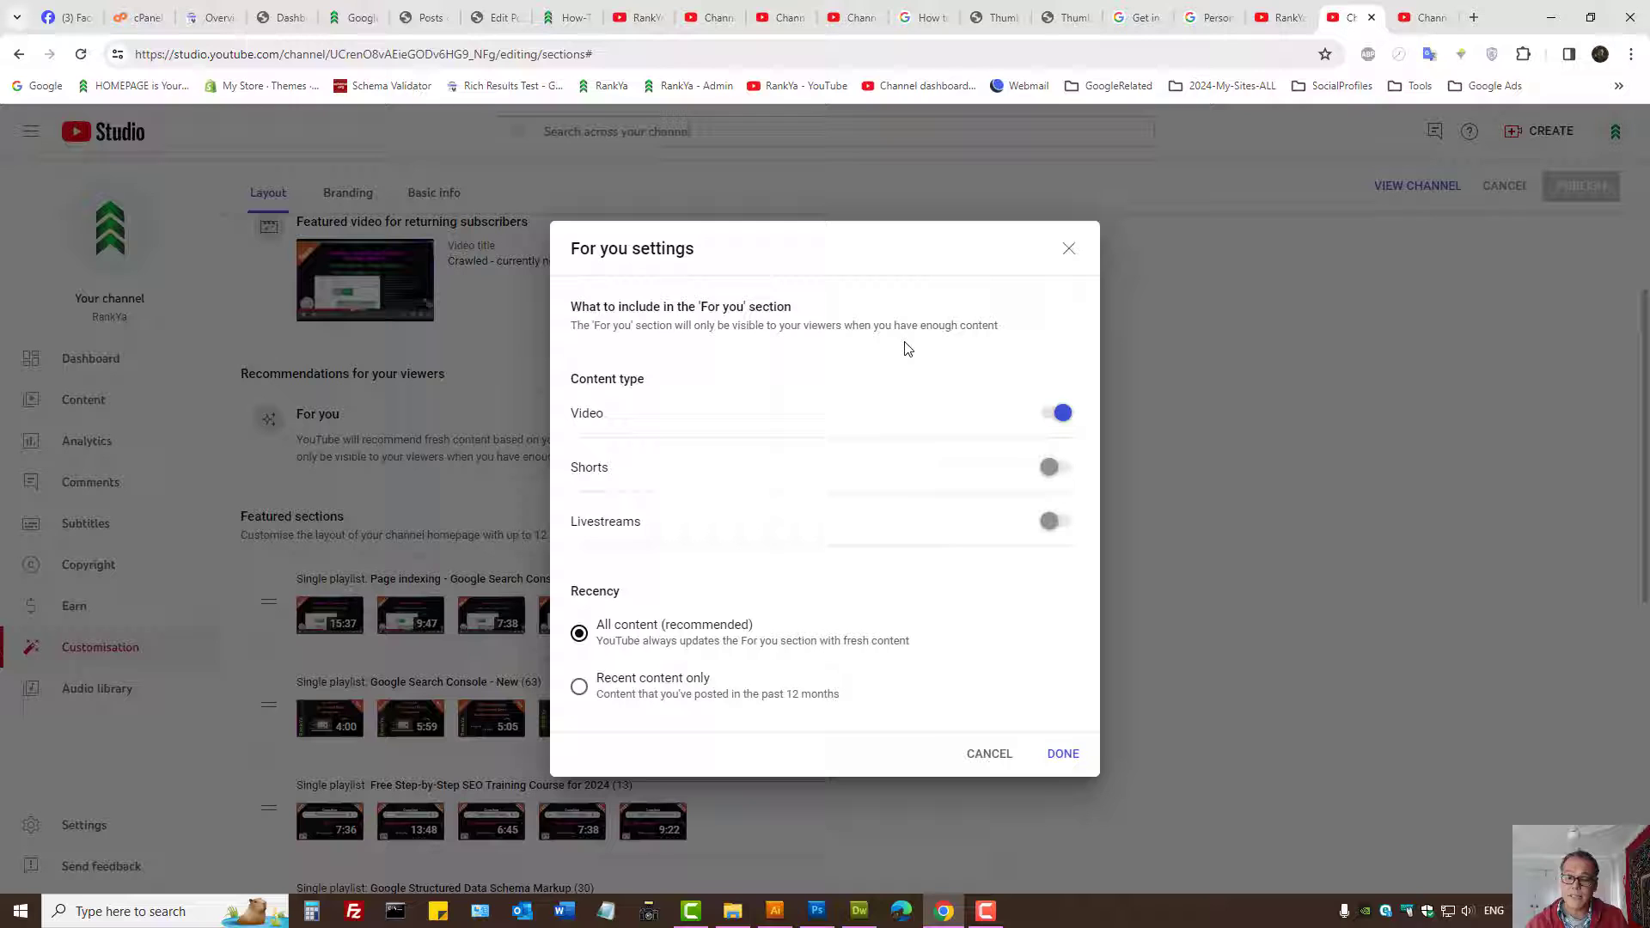
{"action": "left_click", "coordinate": [1065, 467]}
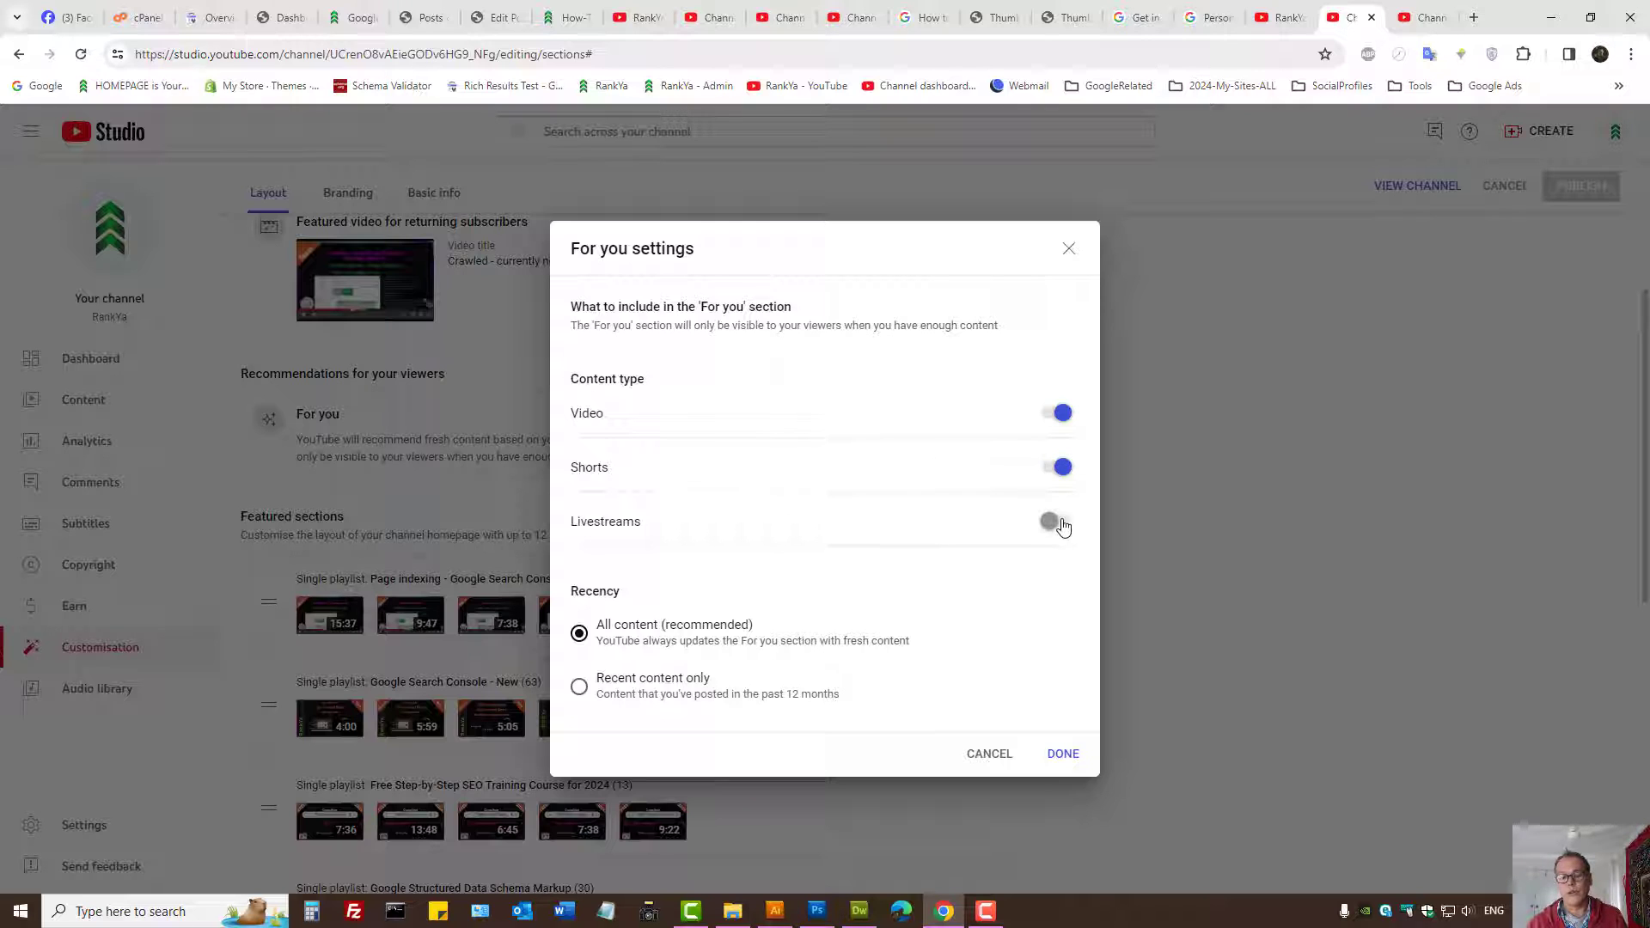
{"action": "left_click", "coordinate": [1062, 523]}
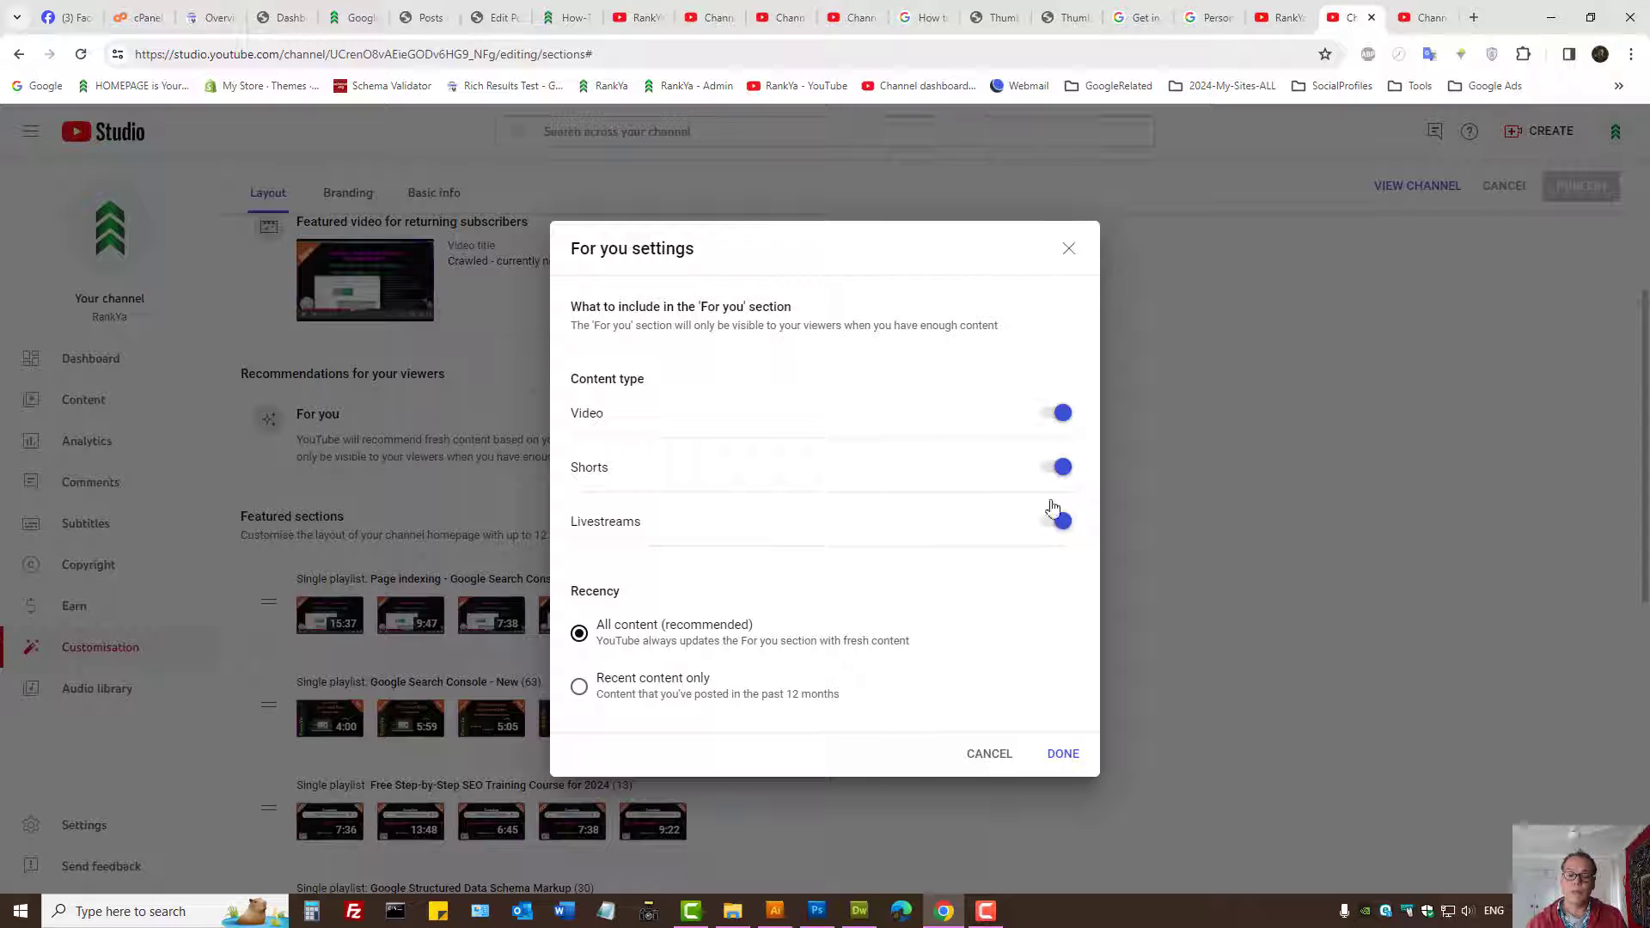
{"action": "left_click", "coordinate": [970, 761]}
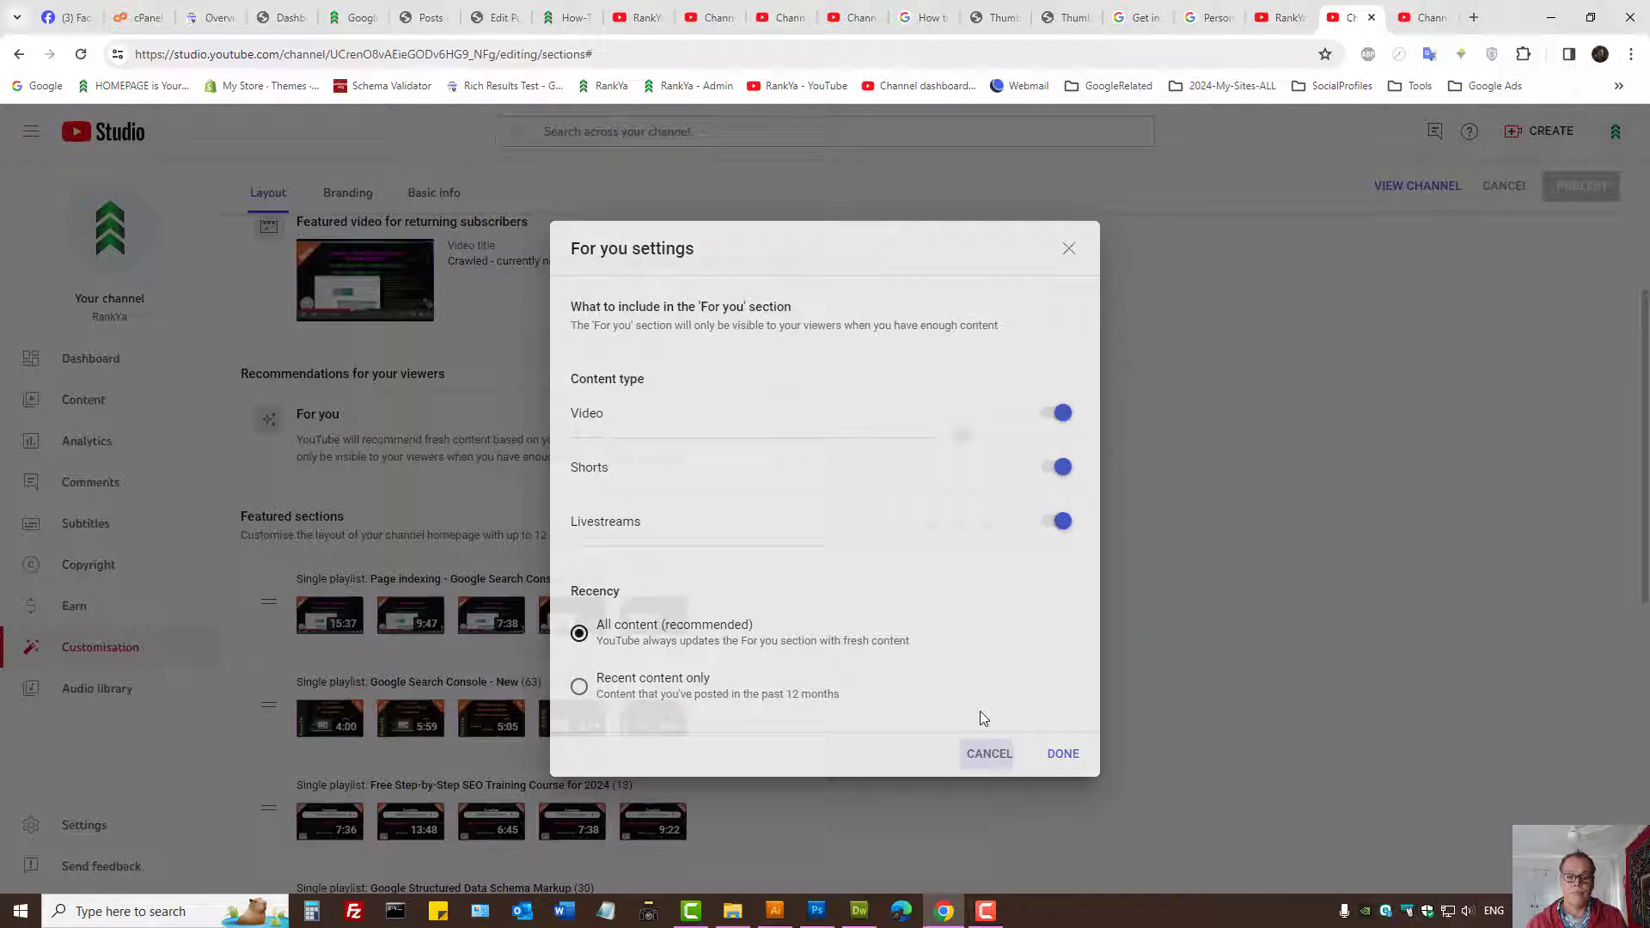
{"action": "scroll", "coordinate": [679, 568], "scroll_direction": "down", "scroll_amount": 2}
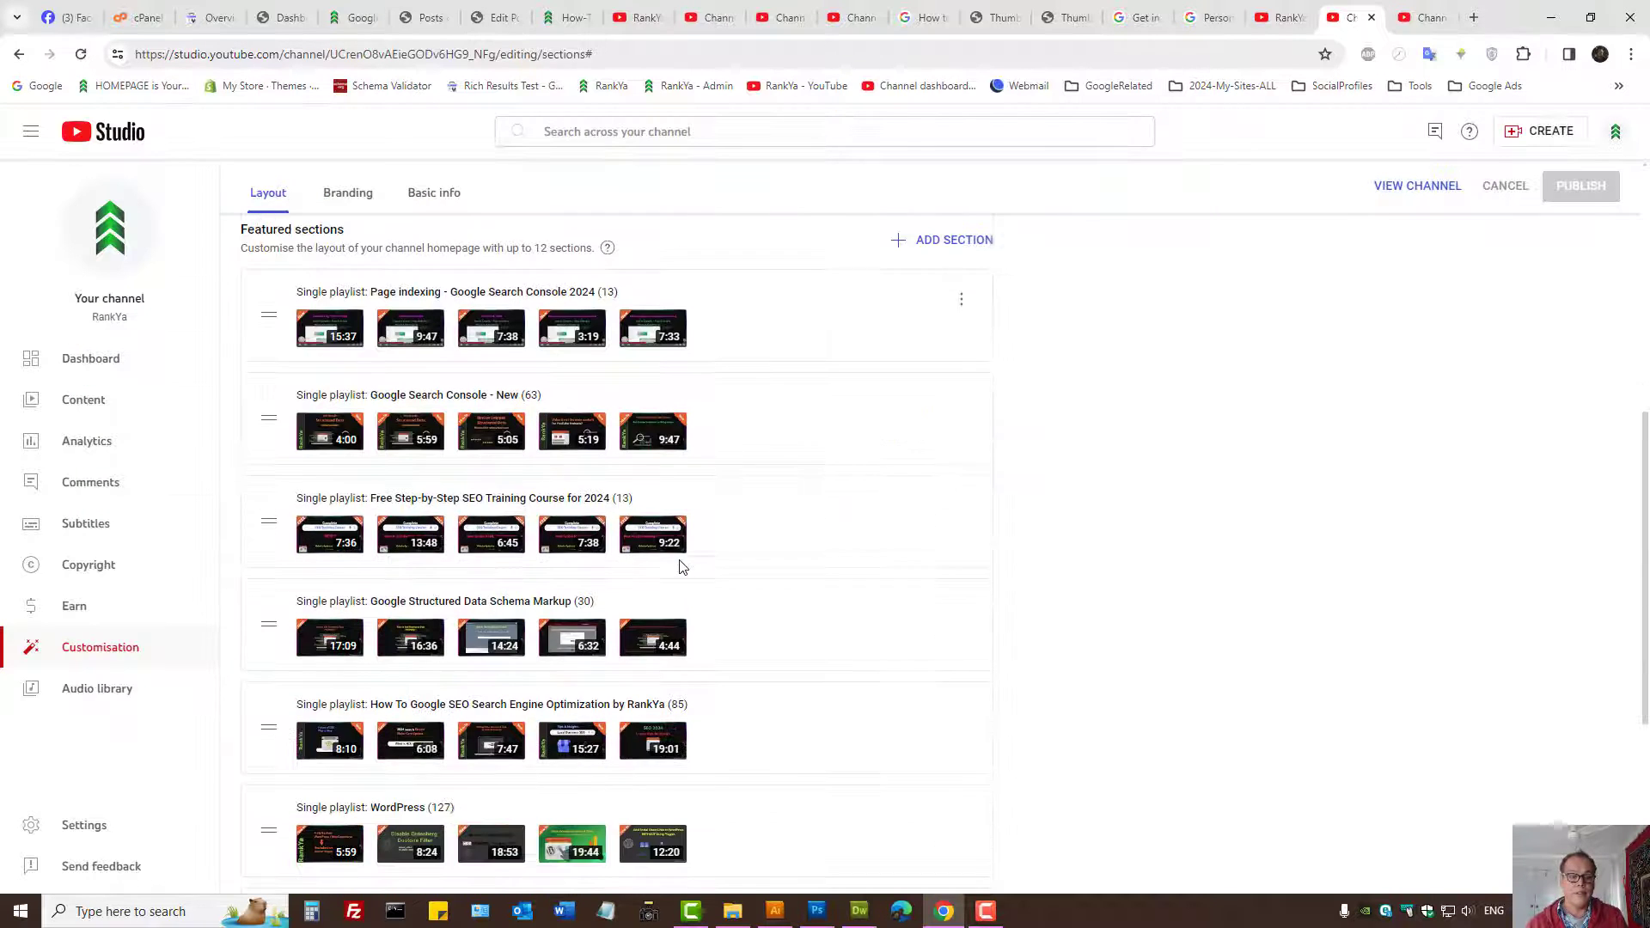
Step: Browse addable section types, drag the Google Search Console playlist section, and check the live homepage
{"action": "left_click", "coordinate": [966, 250]}
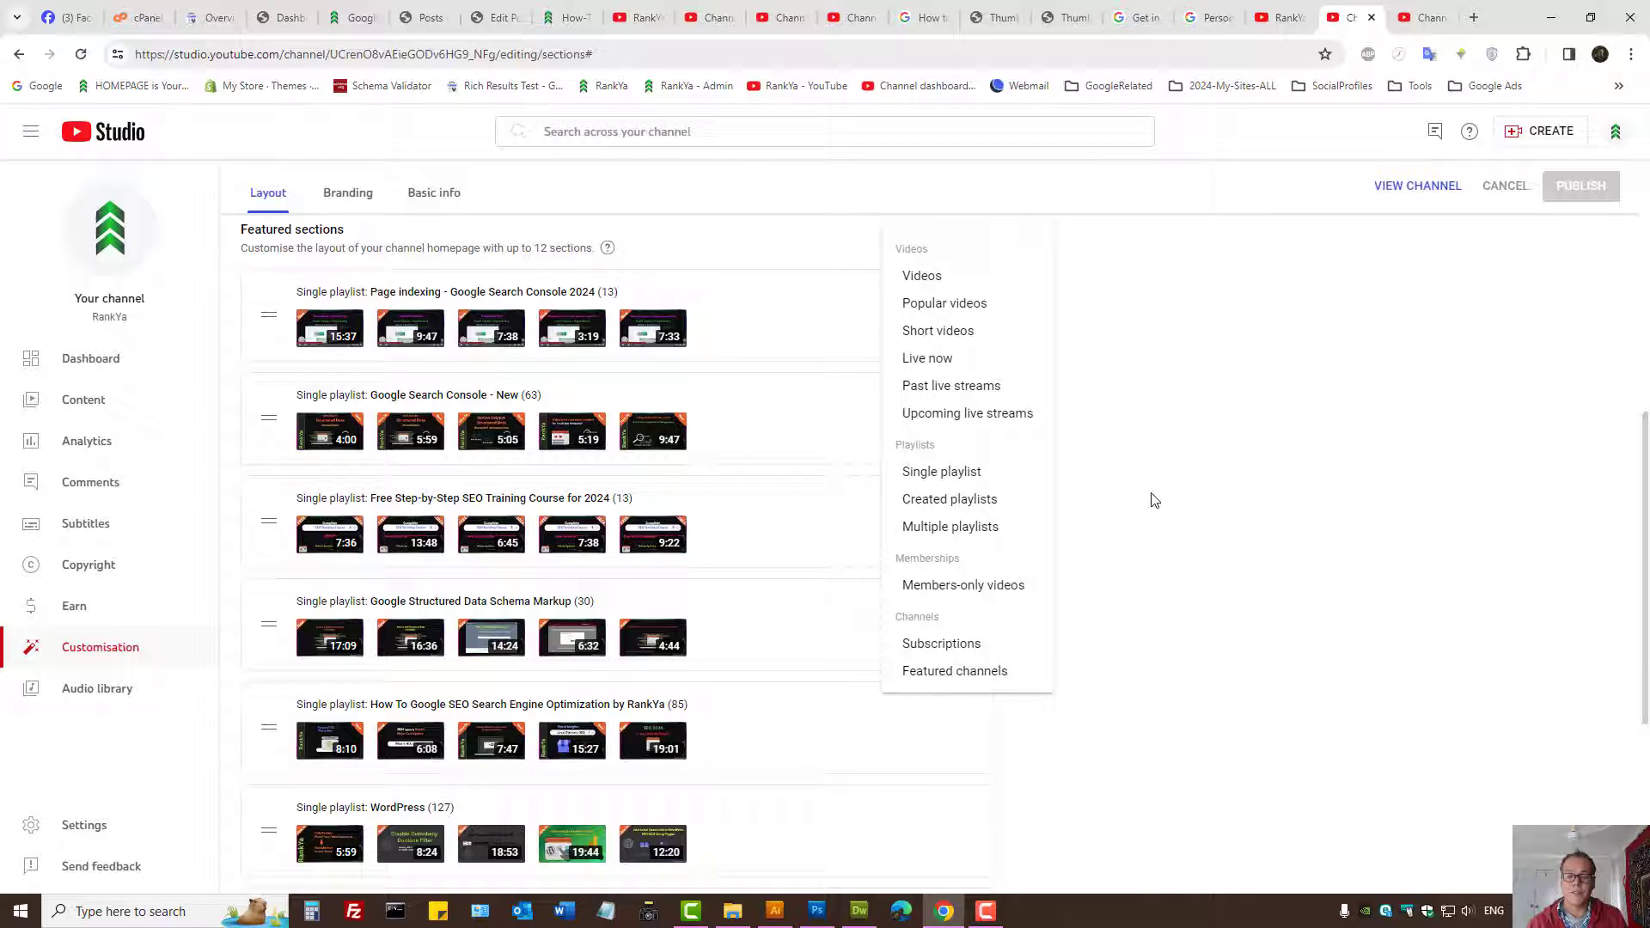
{"action": "left_click", "coordinate": [1152, 534]}
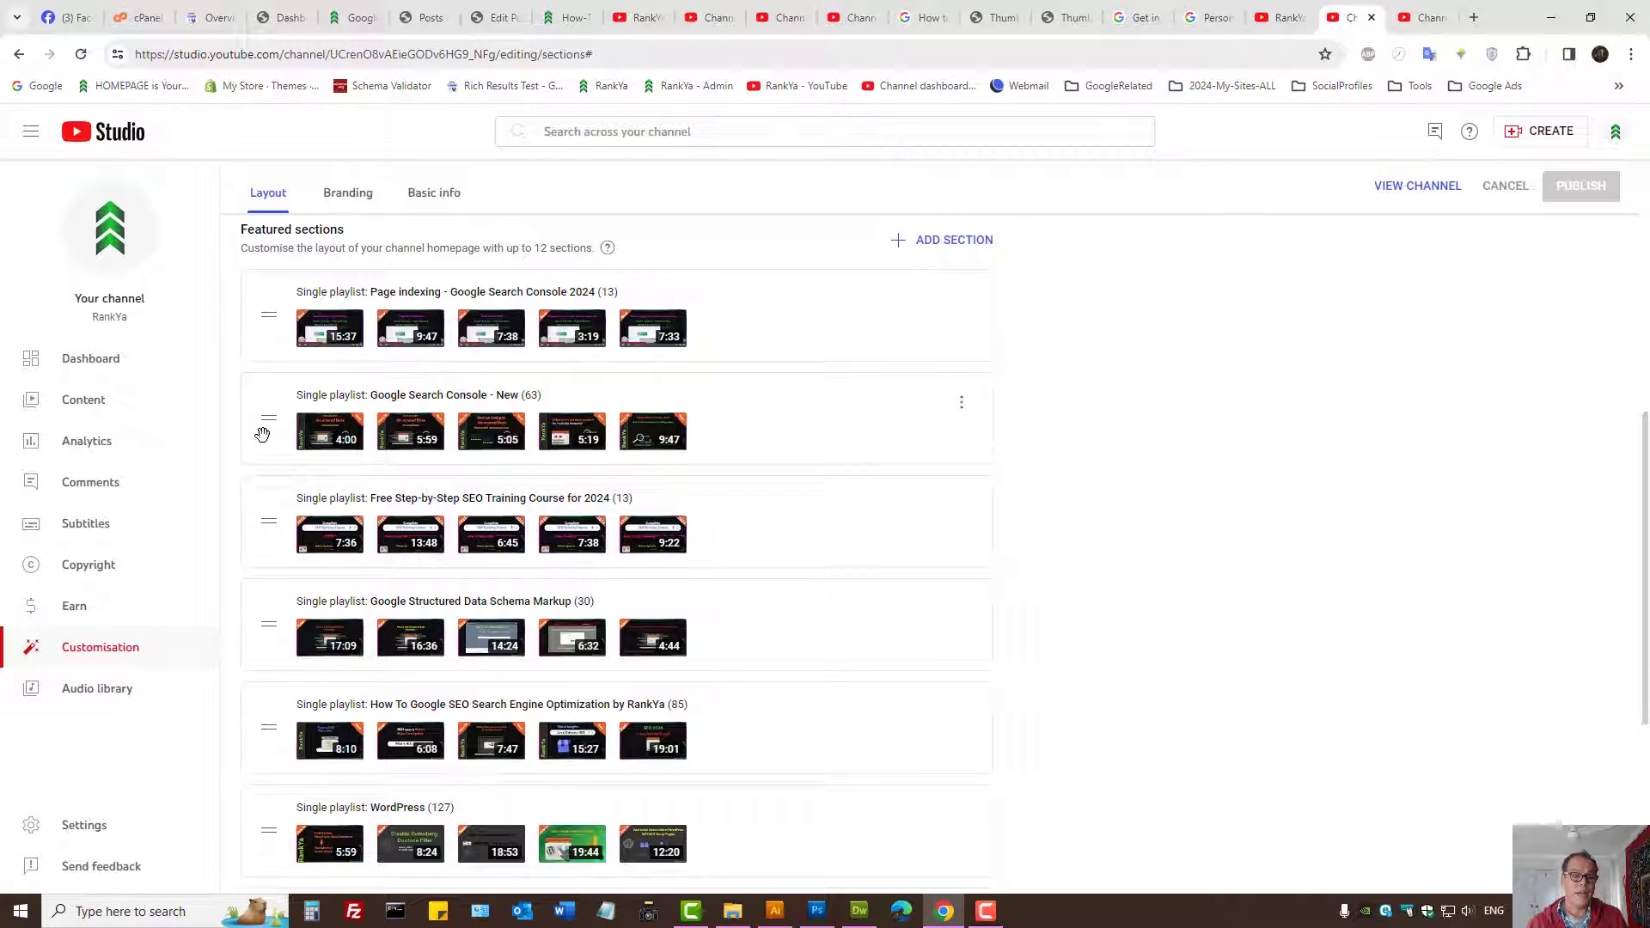
{"action": "mouse_move", "coordinate": [263, 435]}
{"action": "left_mouse_down"}
{"action": "mouse_move", "coordinate": [265, 321]}
{"action": "mouse_move", "coordinate": [272, 467]}
{"action": "left_mouse_up"}
{"action": "left_click", "coordinate": [1284, 17]}
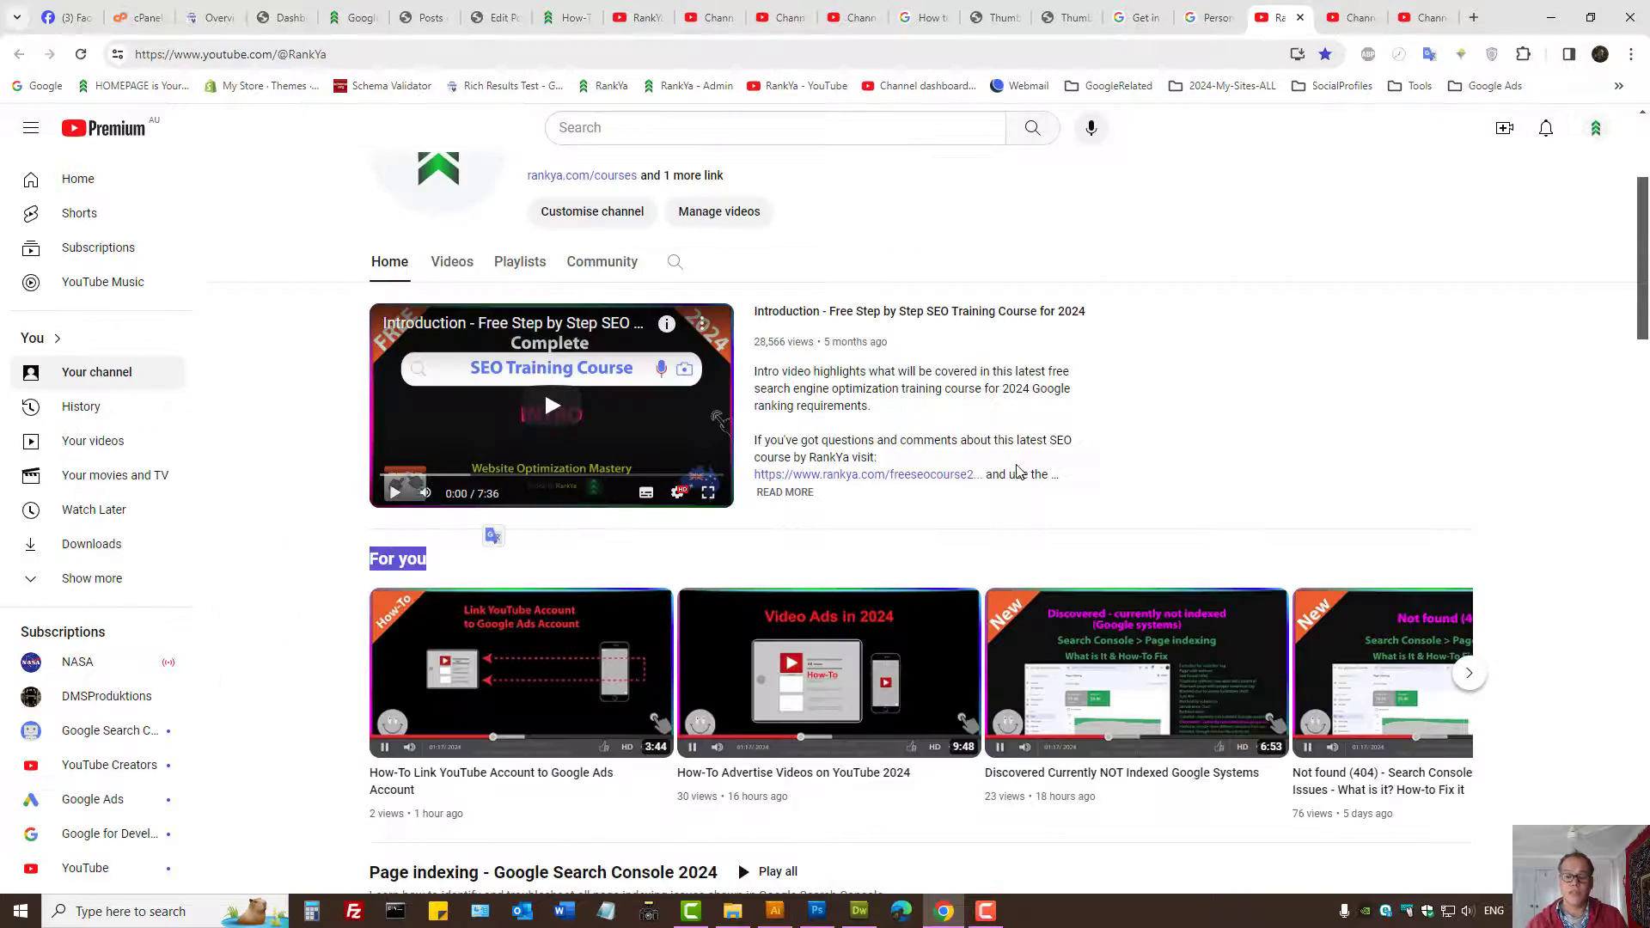
{"action": "scroll", "coordinate": [1019, 472], "scroll_direction": "down", "scroll_amount": 5}
{"action": "scroll", "coordinate": [1170, 426], "scroll_direction": "up", "scroll_amount": 8}
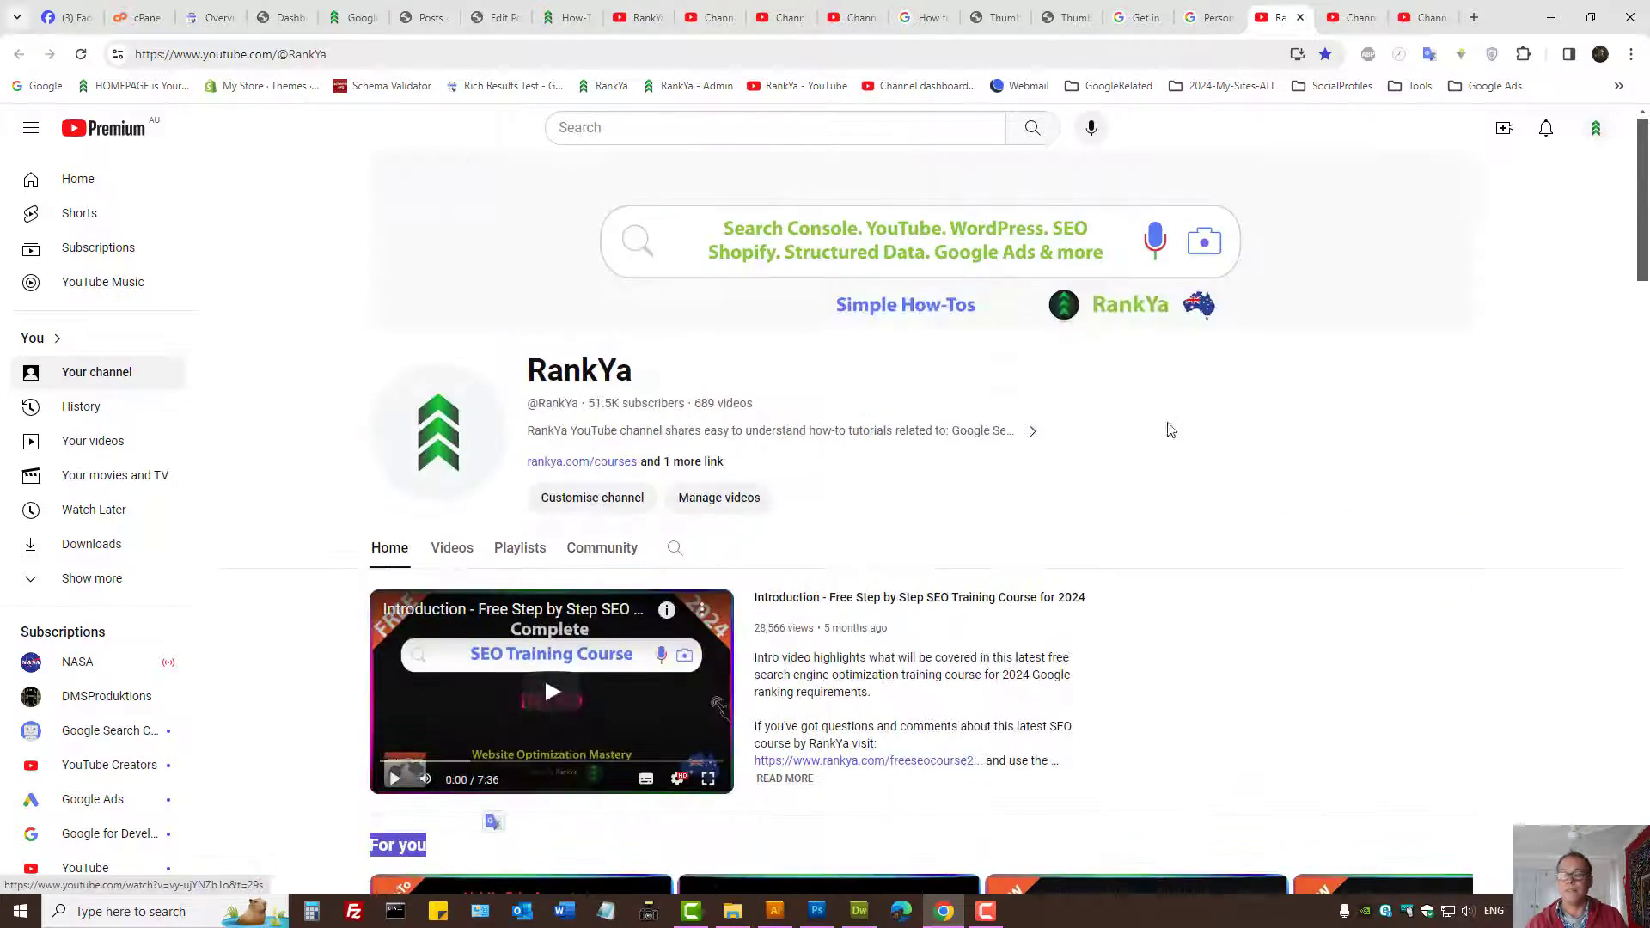
{"action": "left_click", "coordinate": [1331, 26]}
{"action": "scroll", "coordinate": [1032, 439], "scroll_direction": "up", "scroll_amount": 5}
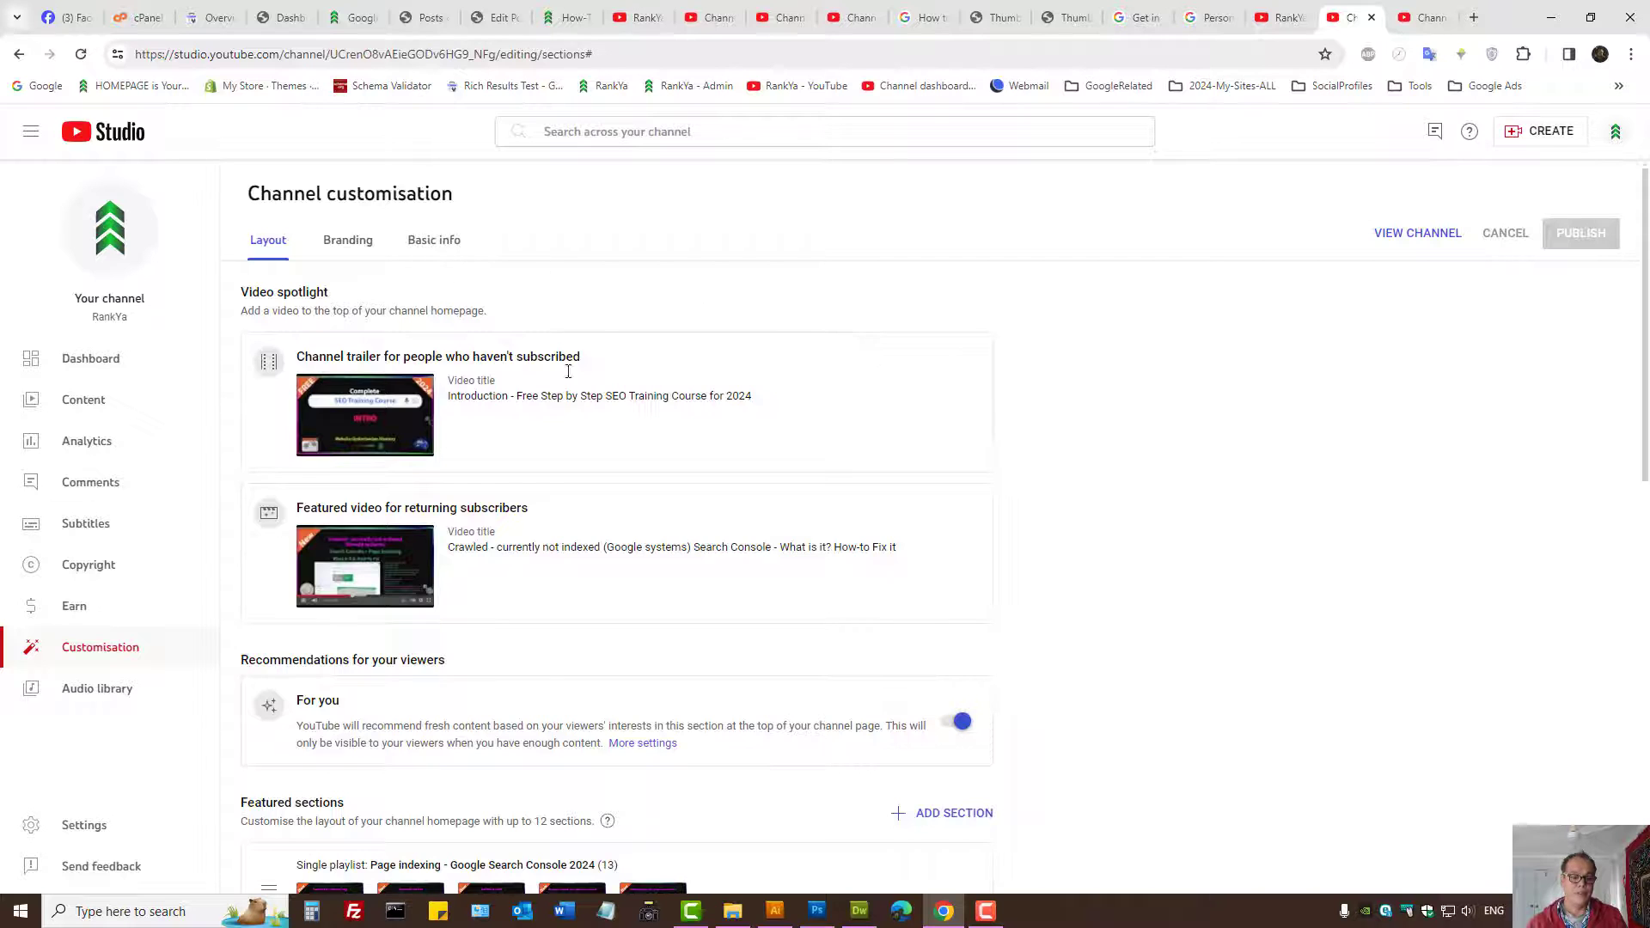
{"action": "scroll", "coordinate": [568, 371], "scroll_direction": "down", "scroll_amount": 10}
{"action": "scroll", "coordinate": [516, 413], "scroll_direction": "up", "scroll_amount": 10}
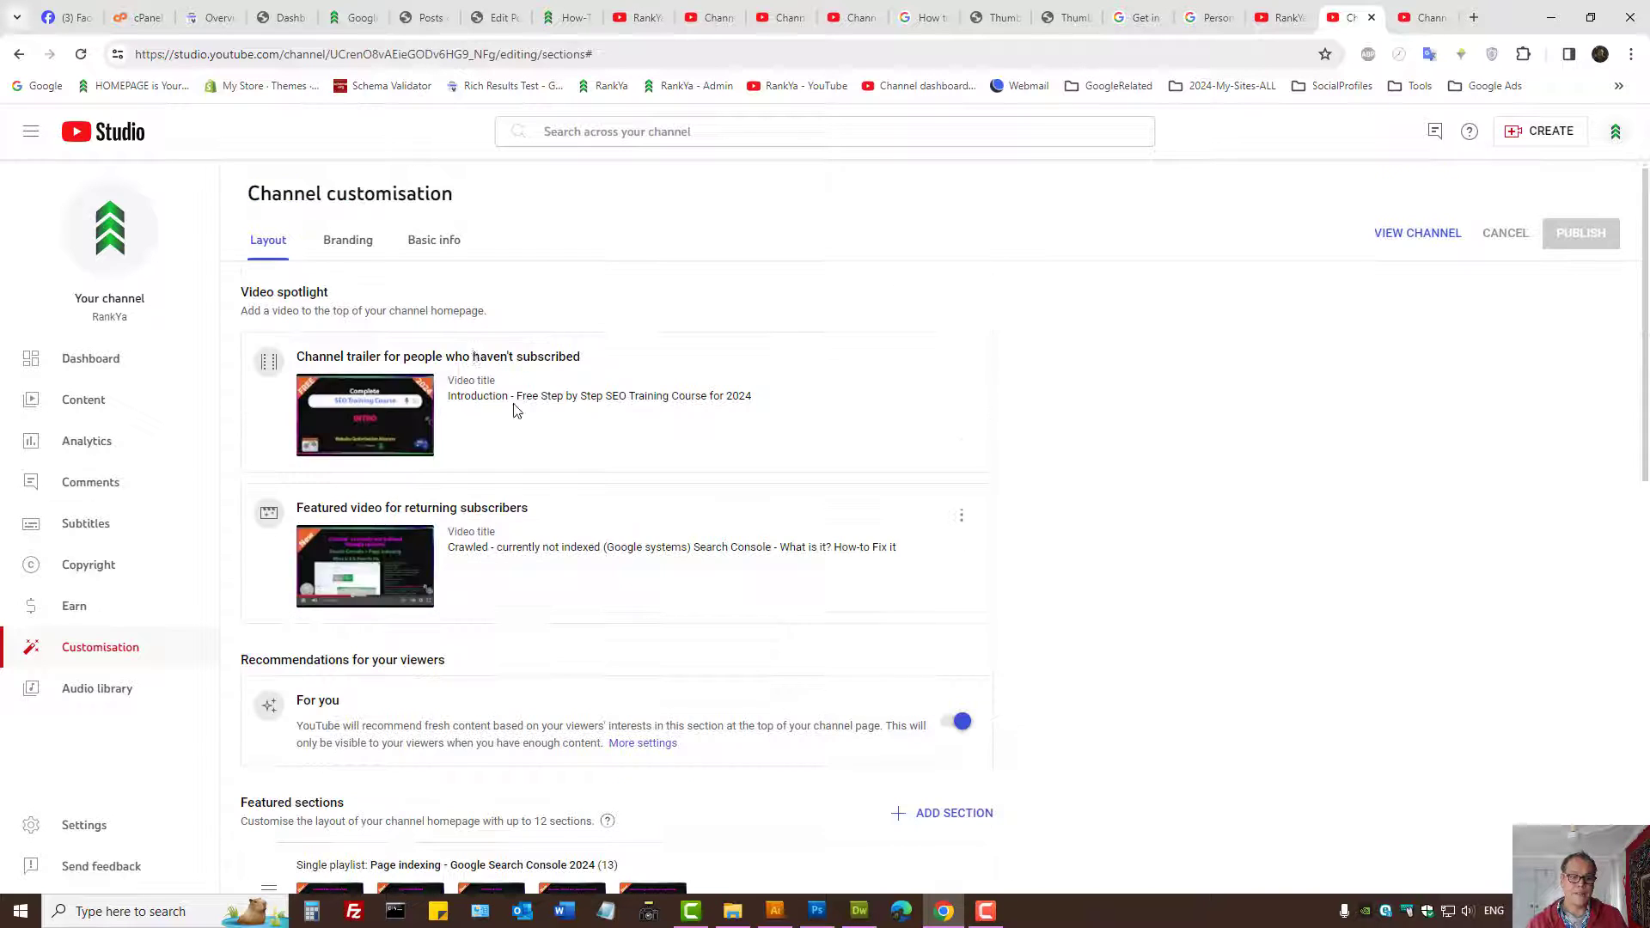
Step: Show the Branding settings and highlight the Banner image heading, comparing with the public channel page
{"action": "left_click", "coordinate": [347, 243]}
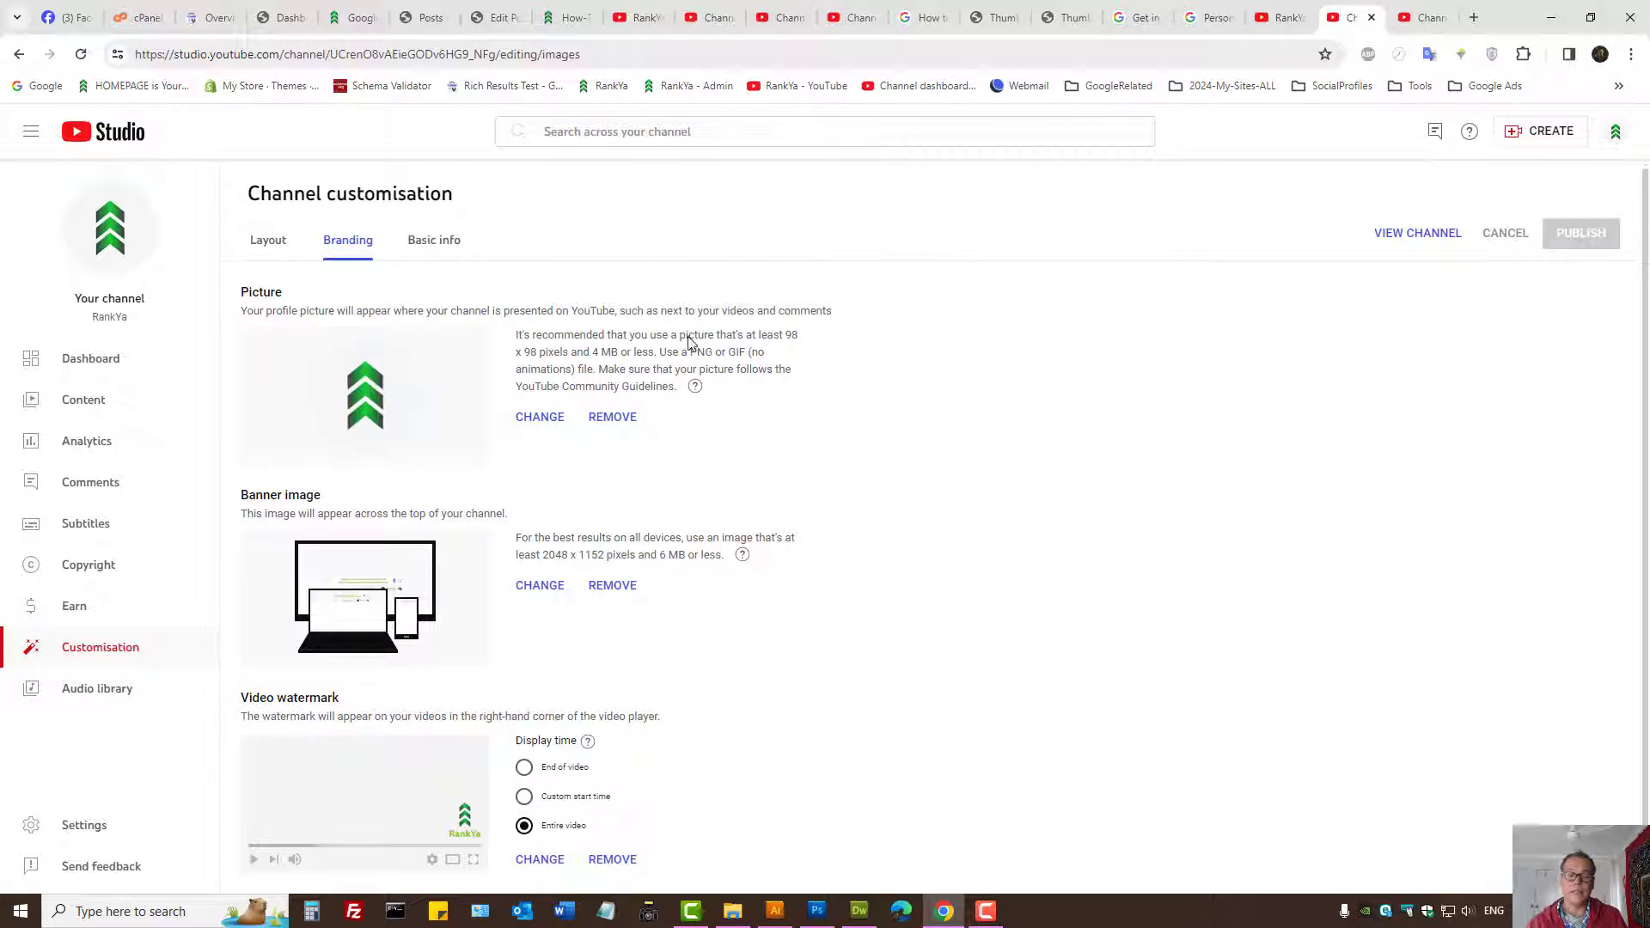
{"action": "left_click", "coordinate": [1276, 18]}
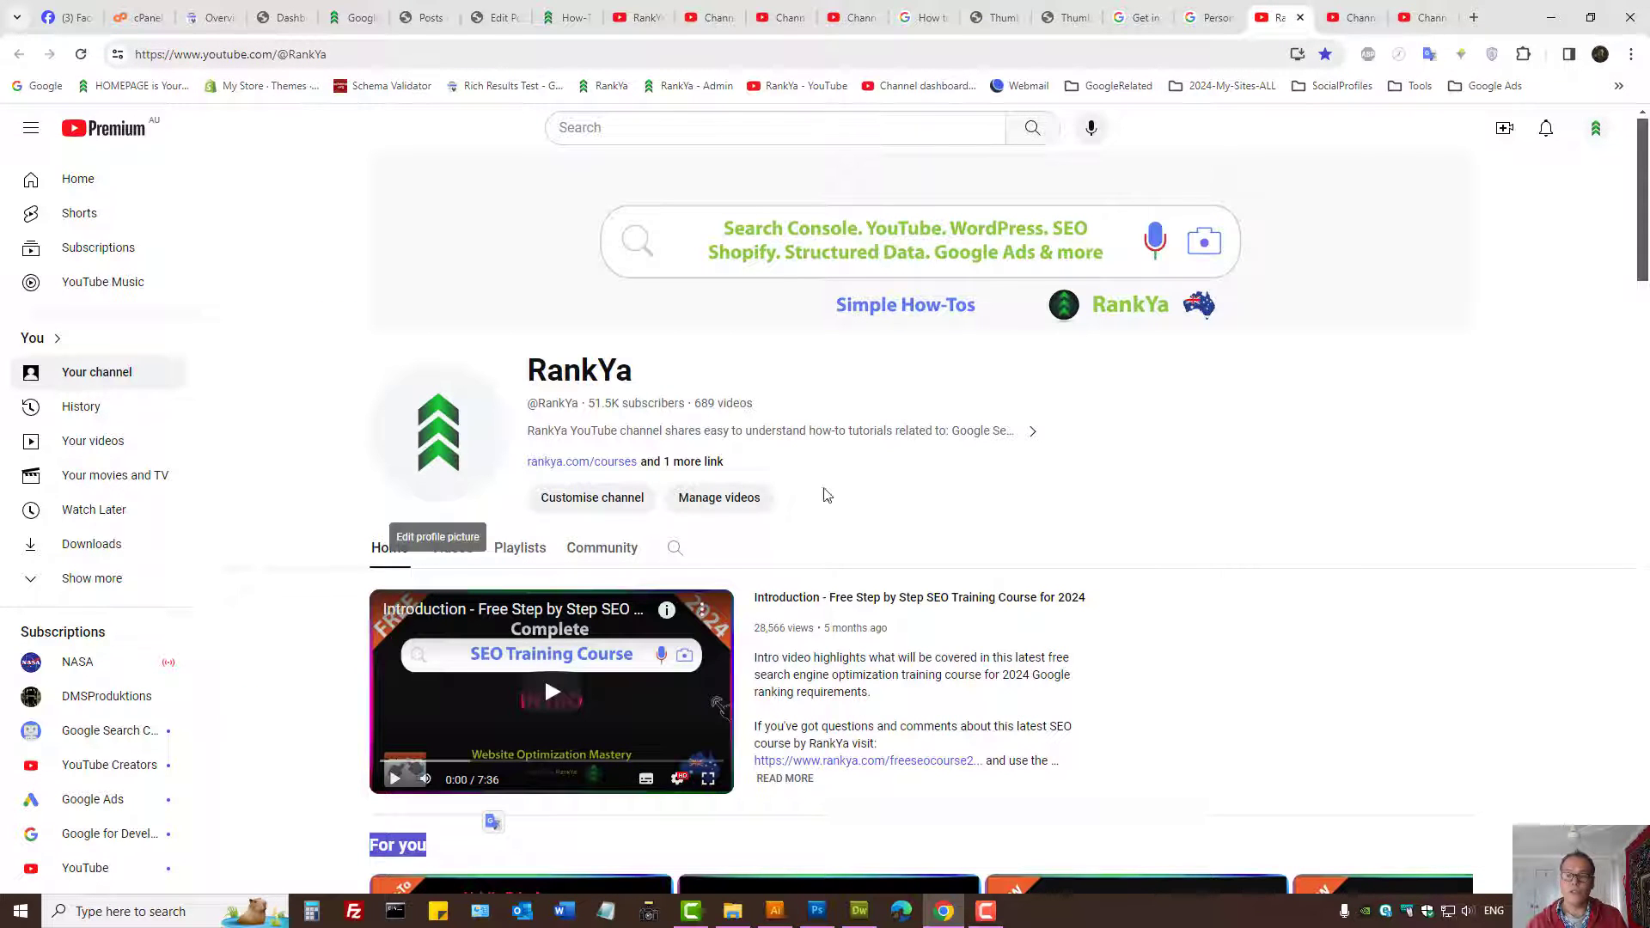
{"action": "left_click", "coordinate": [1341, 13]}
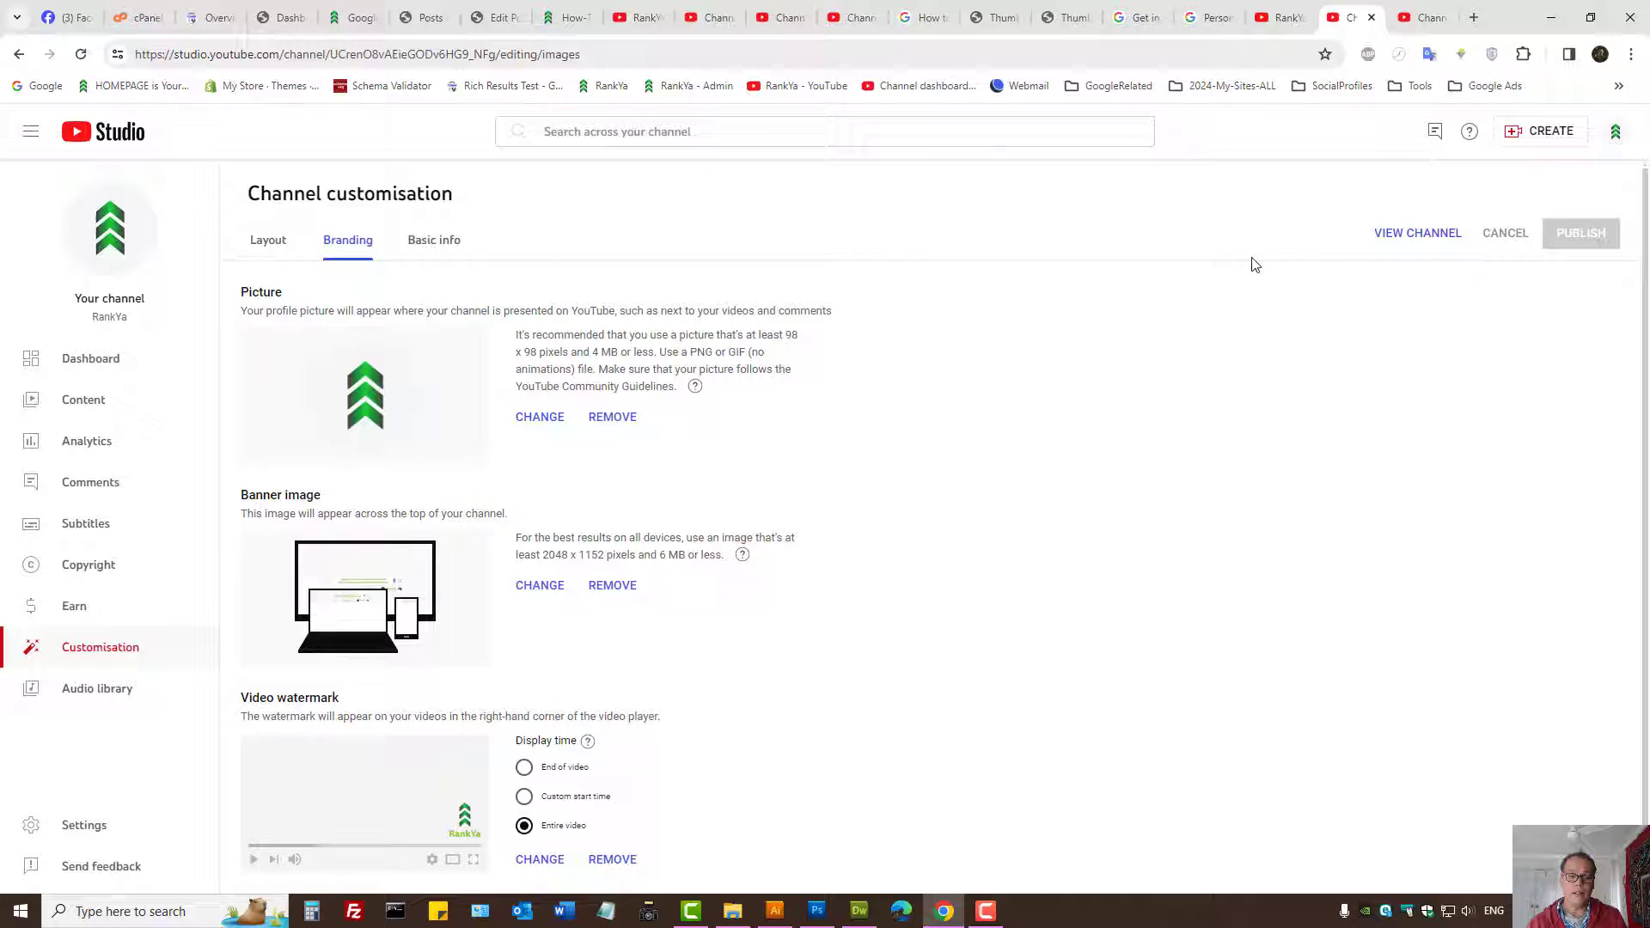
{"action": "triple_click", "coordinate": [283, 490]}
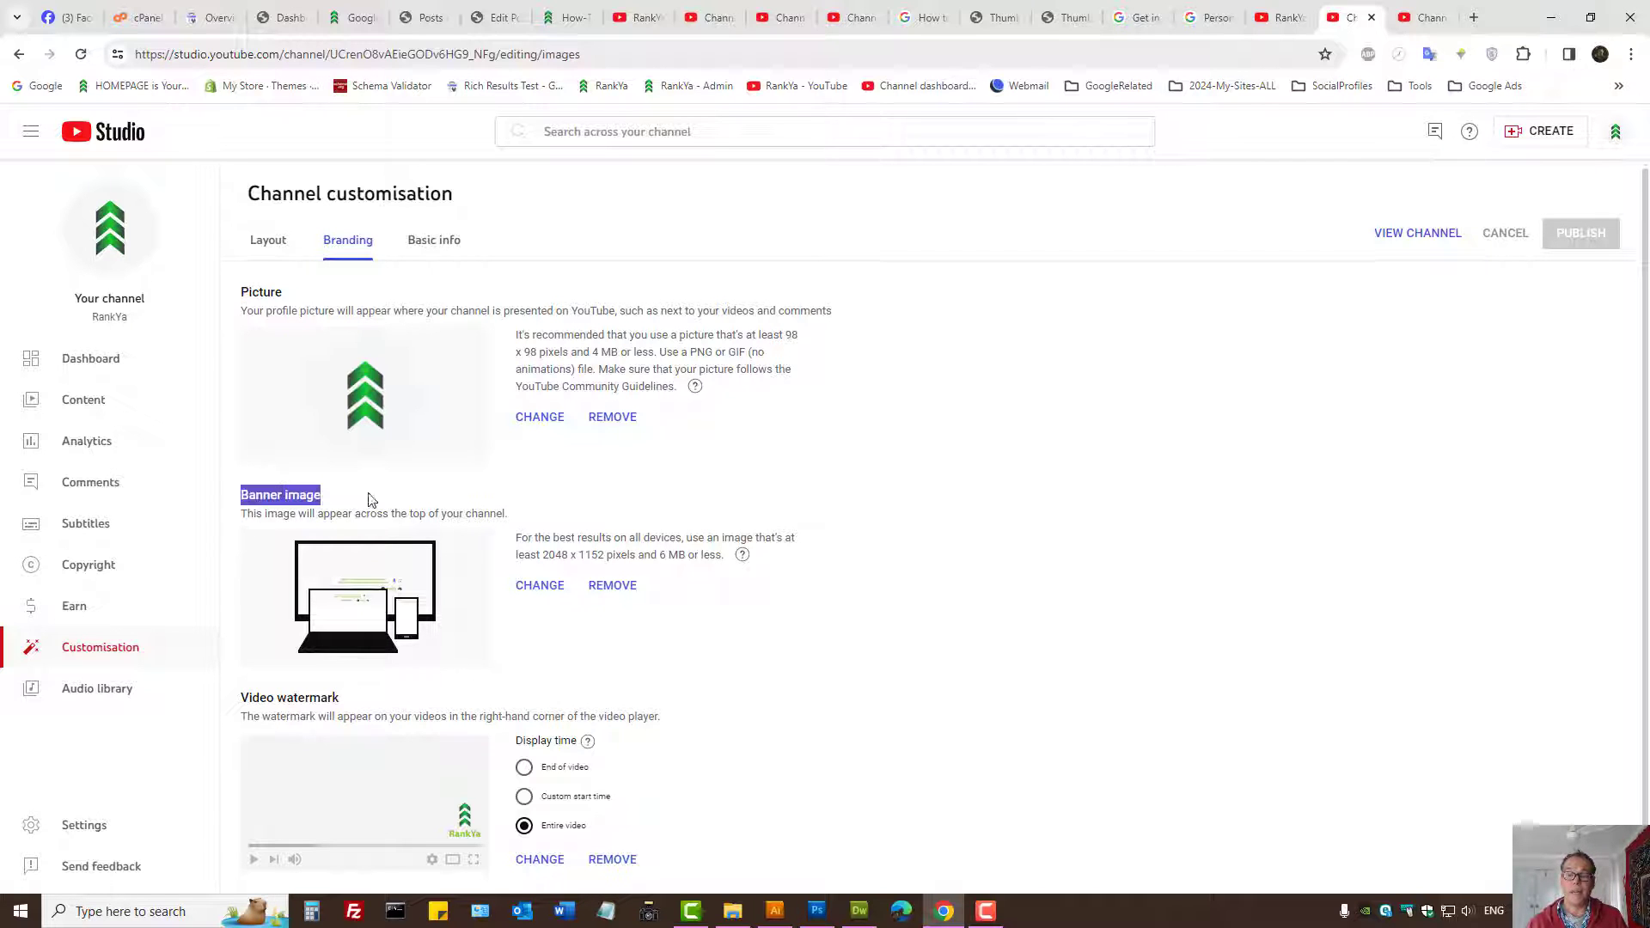
{"action": "left_click", "coordinate": [1279, 15]}
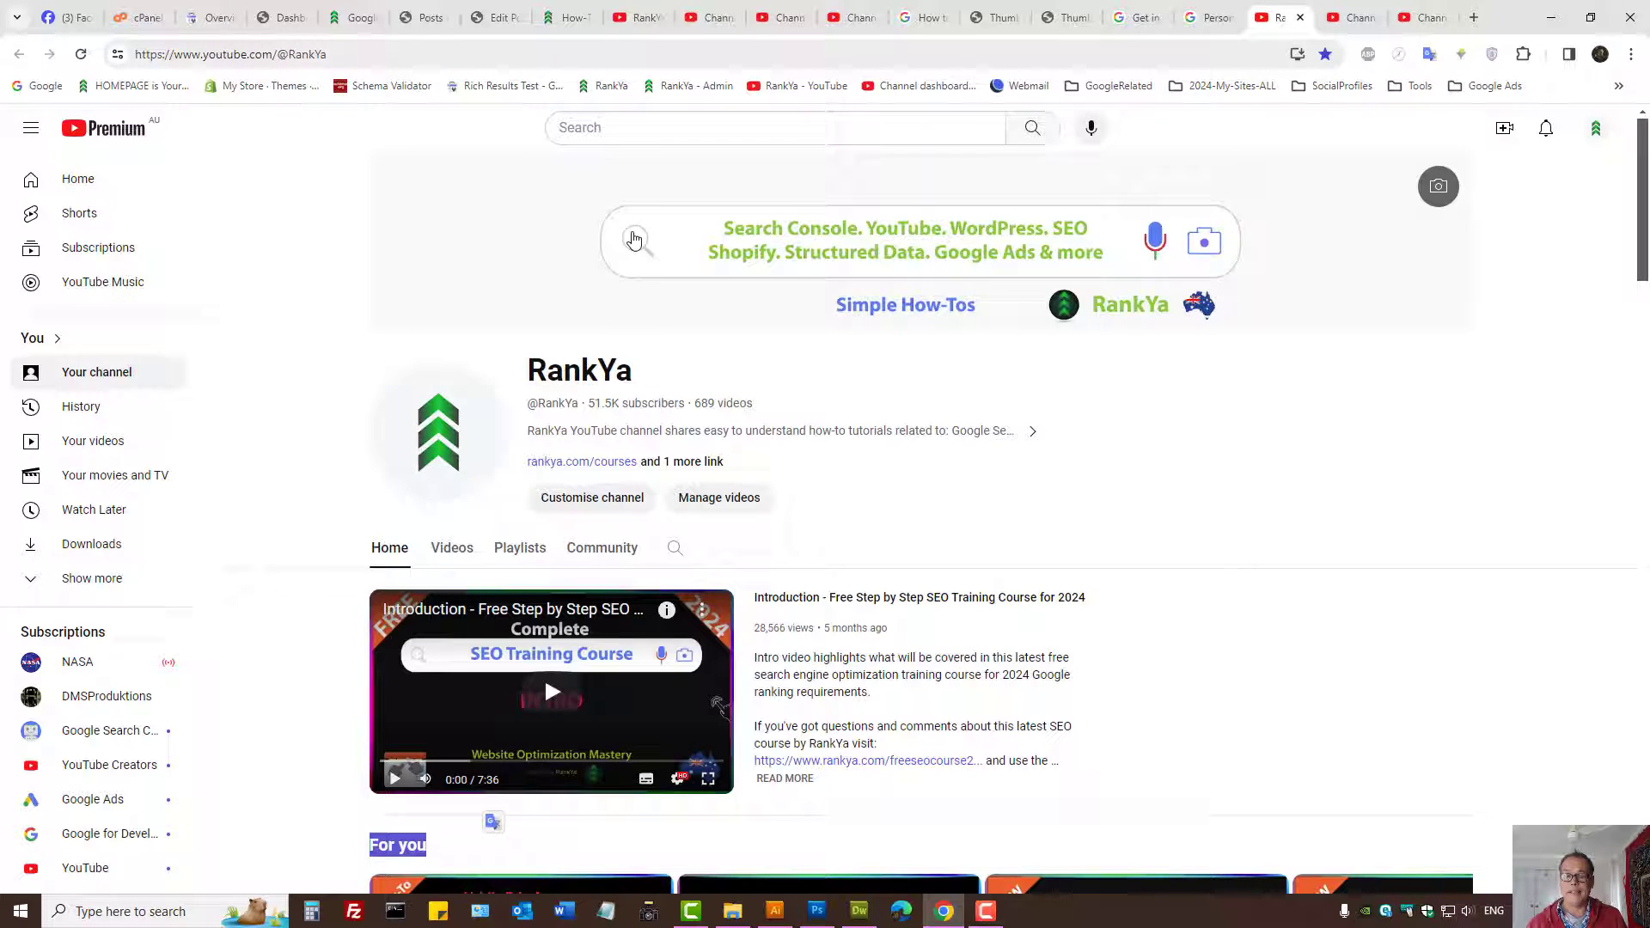
{"action": "left_click", "coordinate": [1350, 23]}
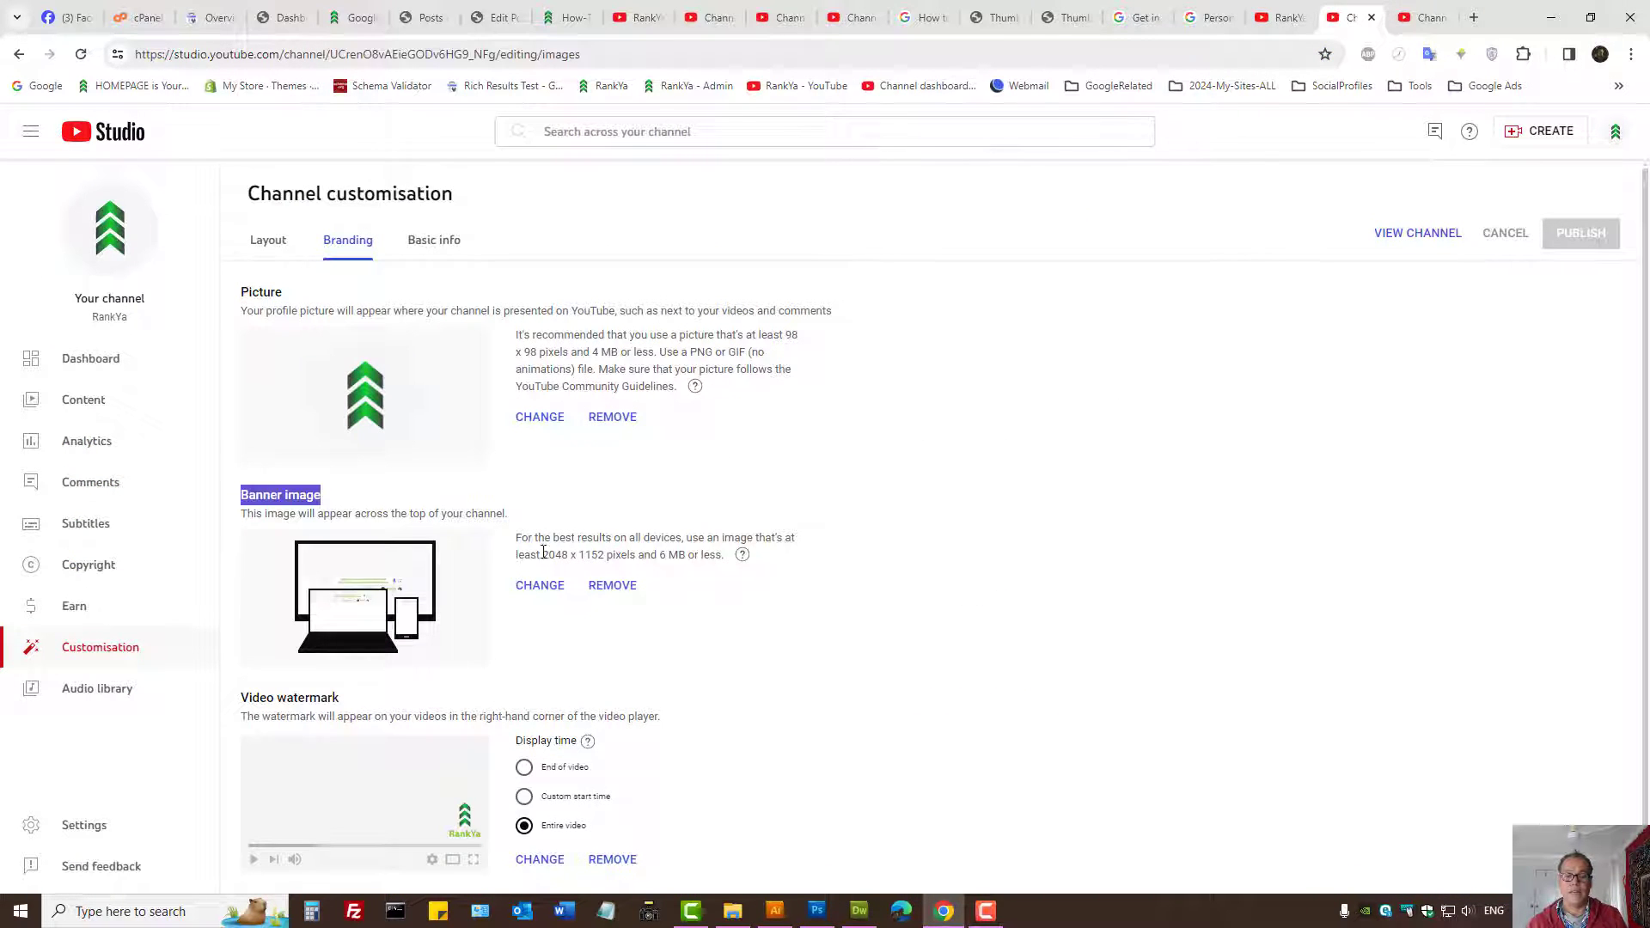
Step: Highlight the recommended 2048 x 1152 banner size and the Video watermark heading
{"action": "left_click_drag", "start_coordinate": [545, 555], "coordinate": [603, 555]}
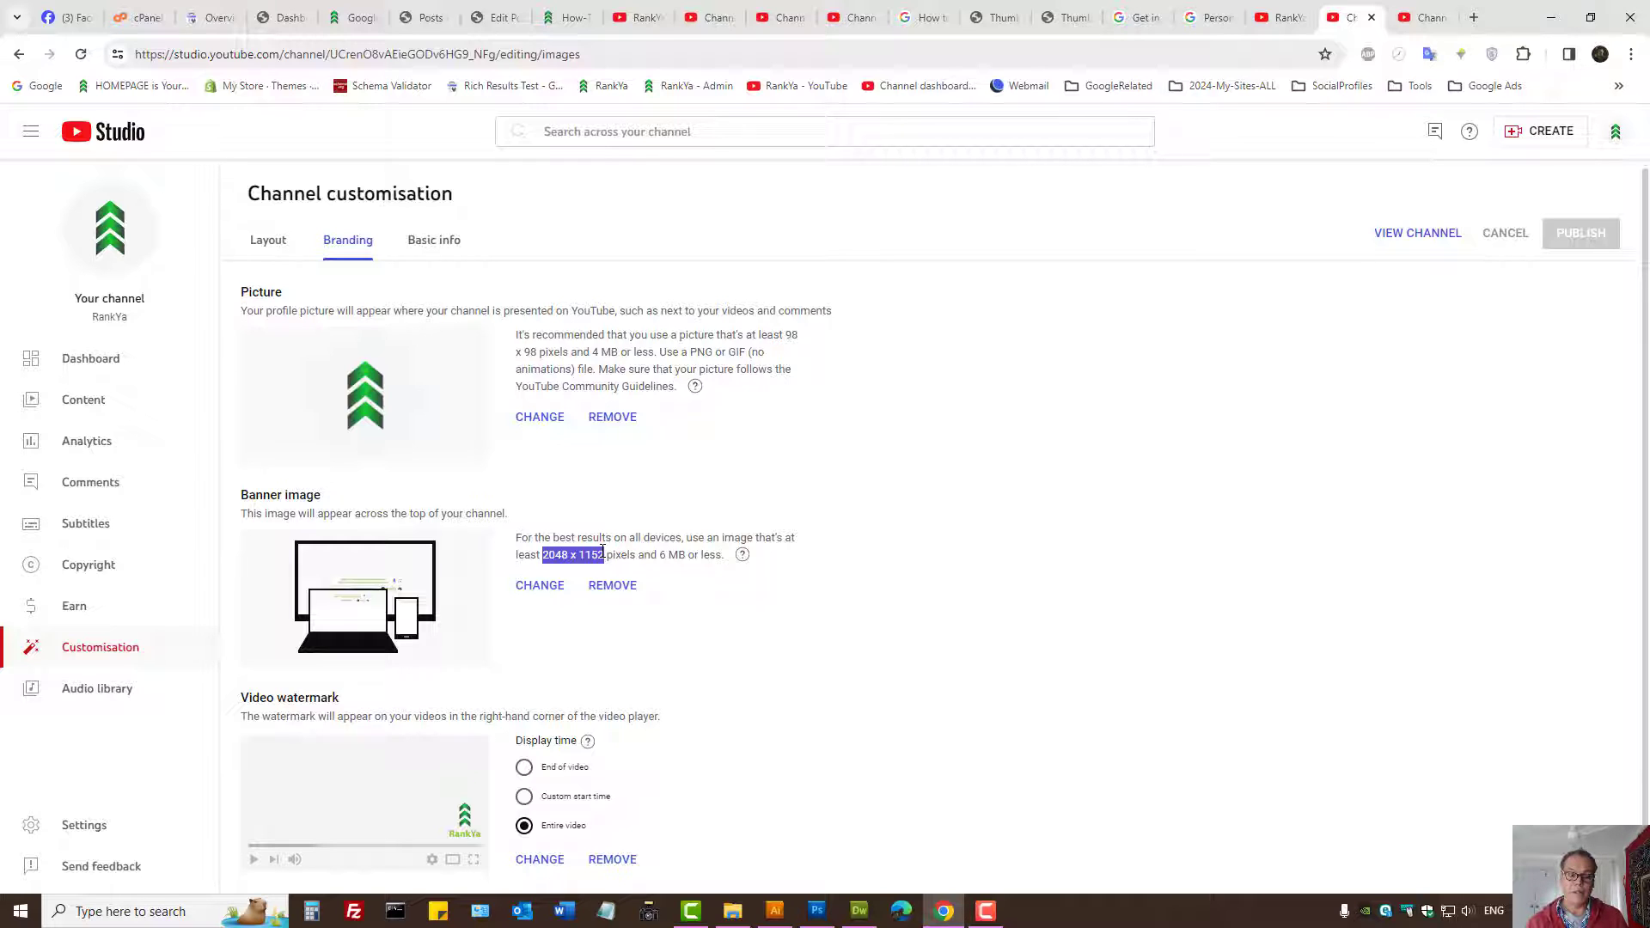
{"action": "scroll", "coordinate": [756, 622], "scroll_direction": "down", "scroll_amount": 1}
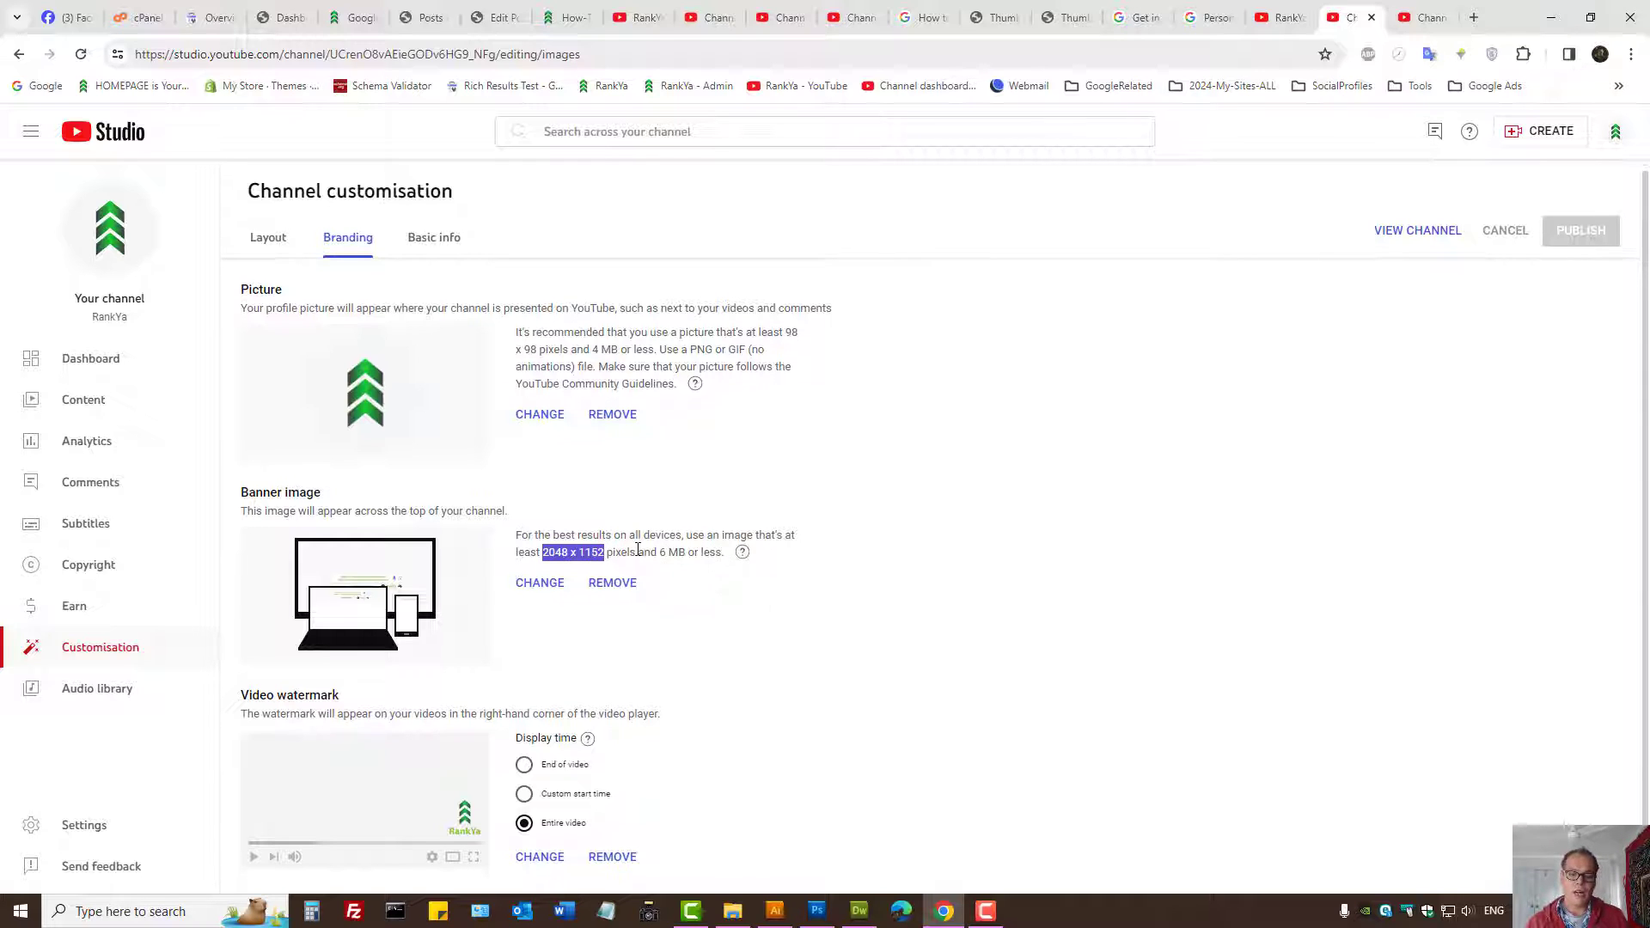
{"action": "left_click", "coordinate": [637, 550]}
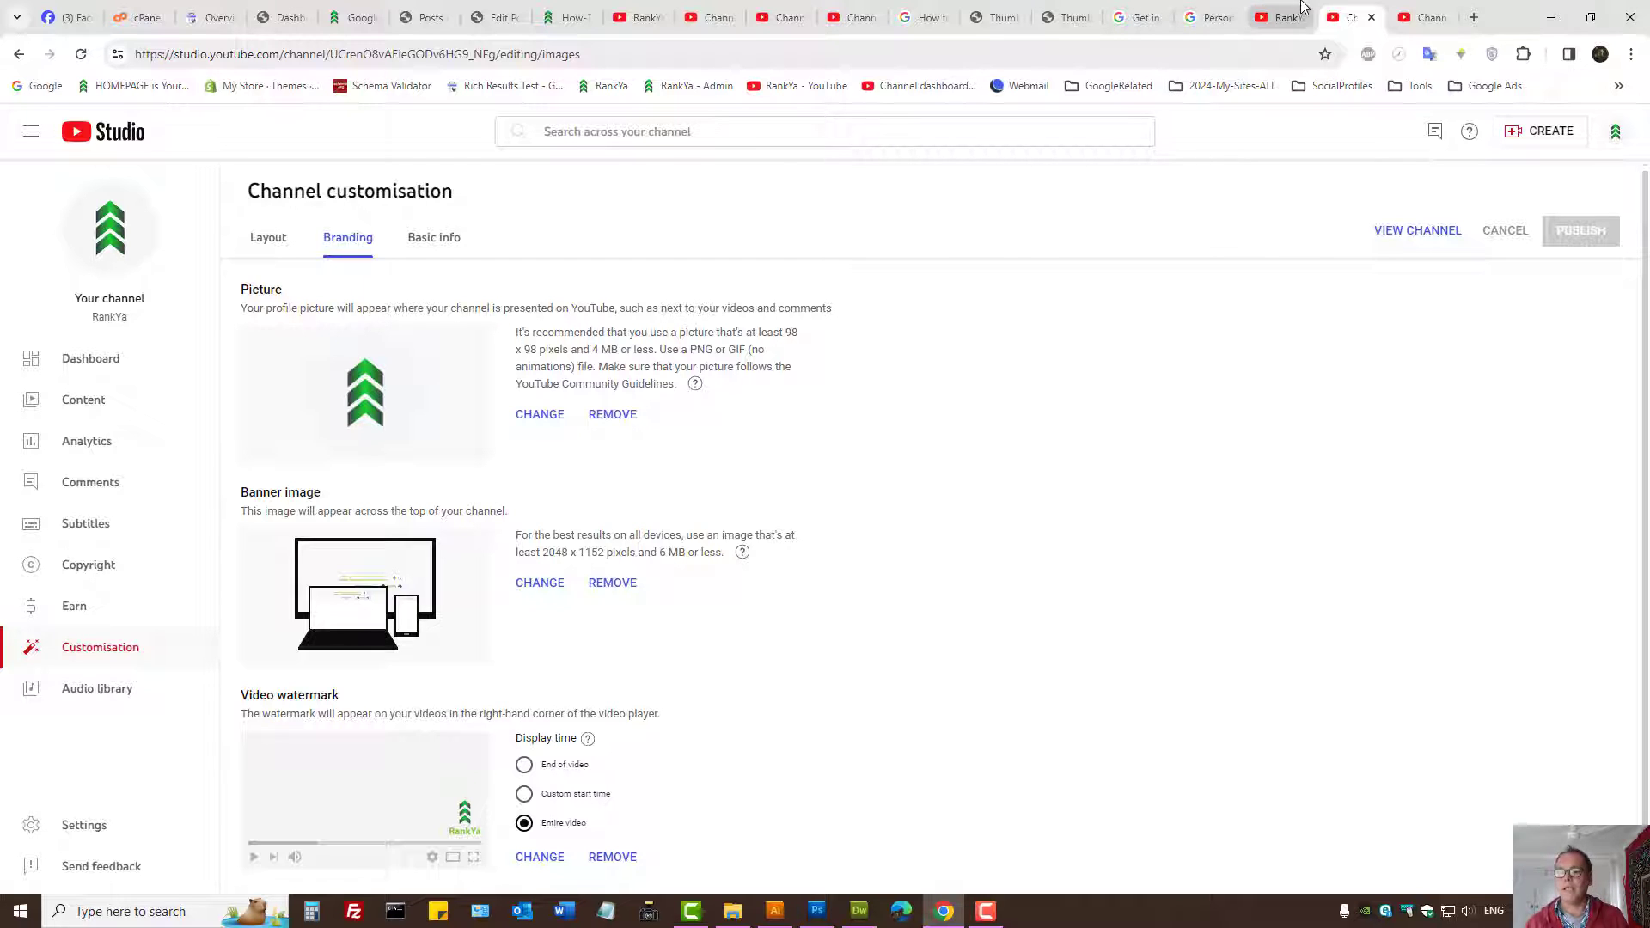
{"action": "left_click", "coordinate": [1284, 17]}
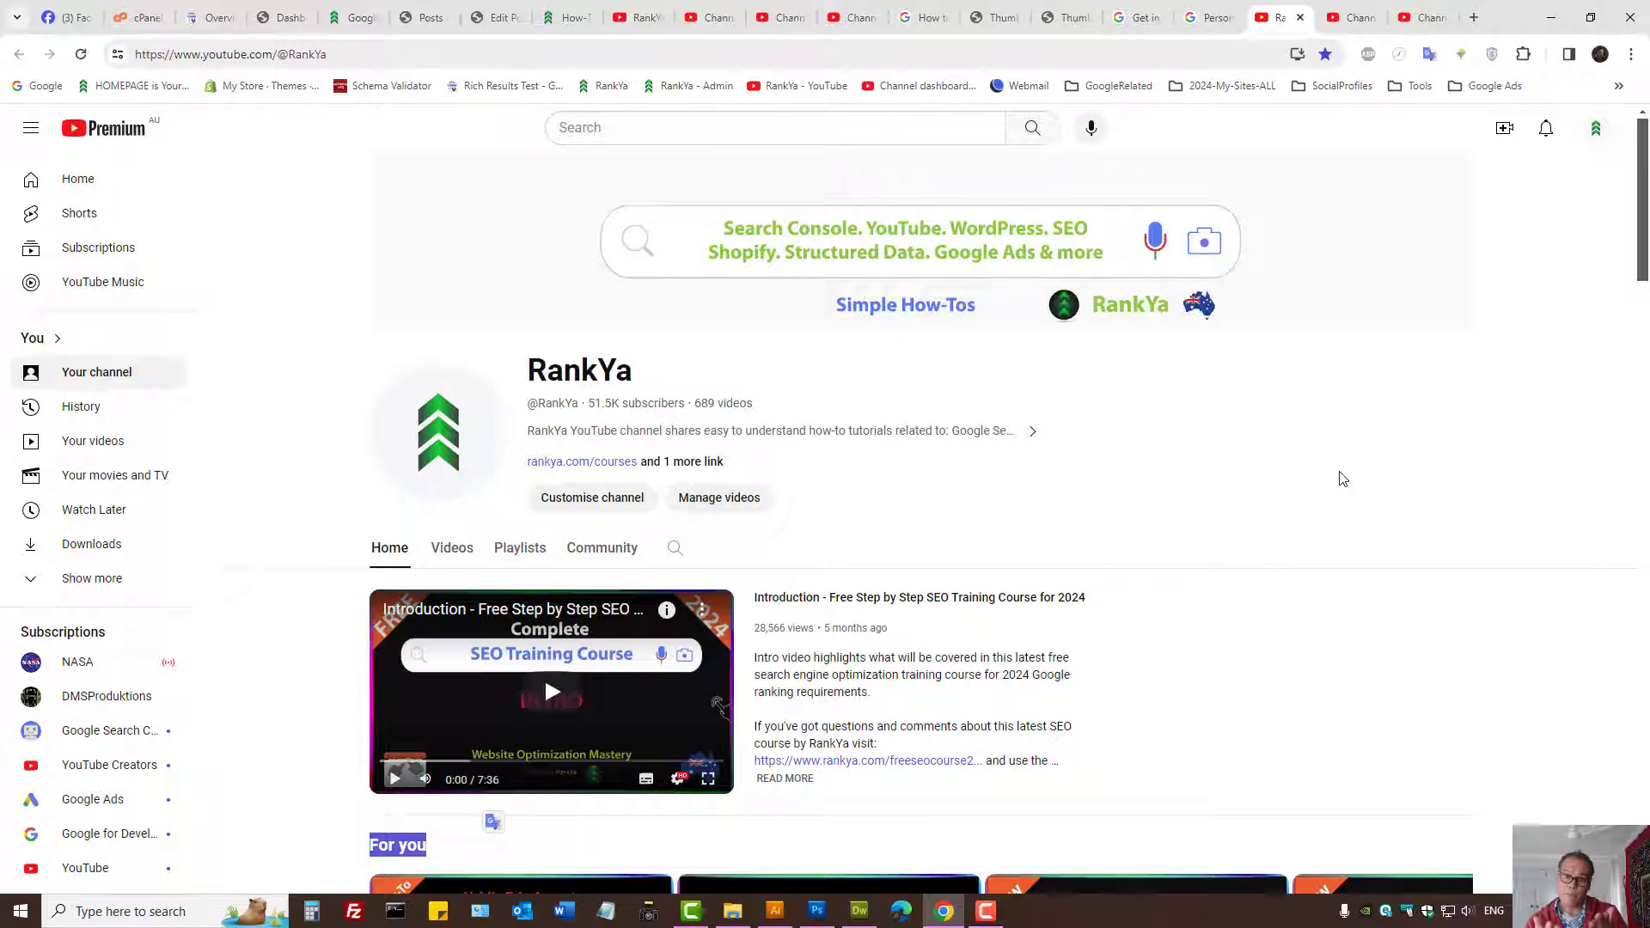
{"action": "left_click", "coordinate": [1351, 16]}
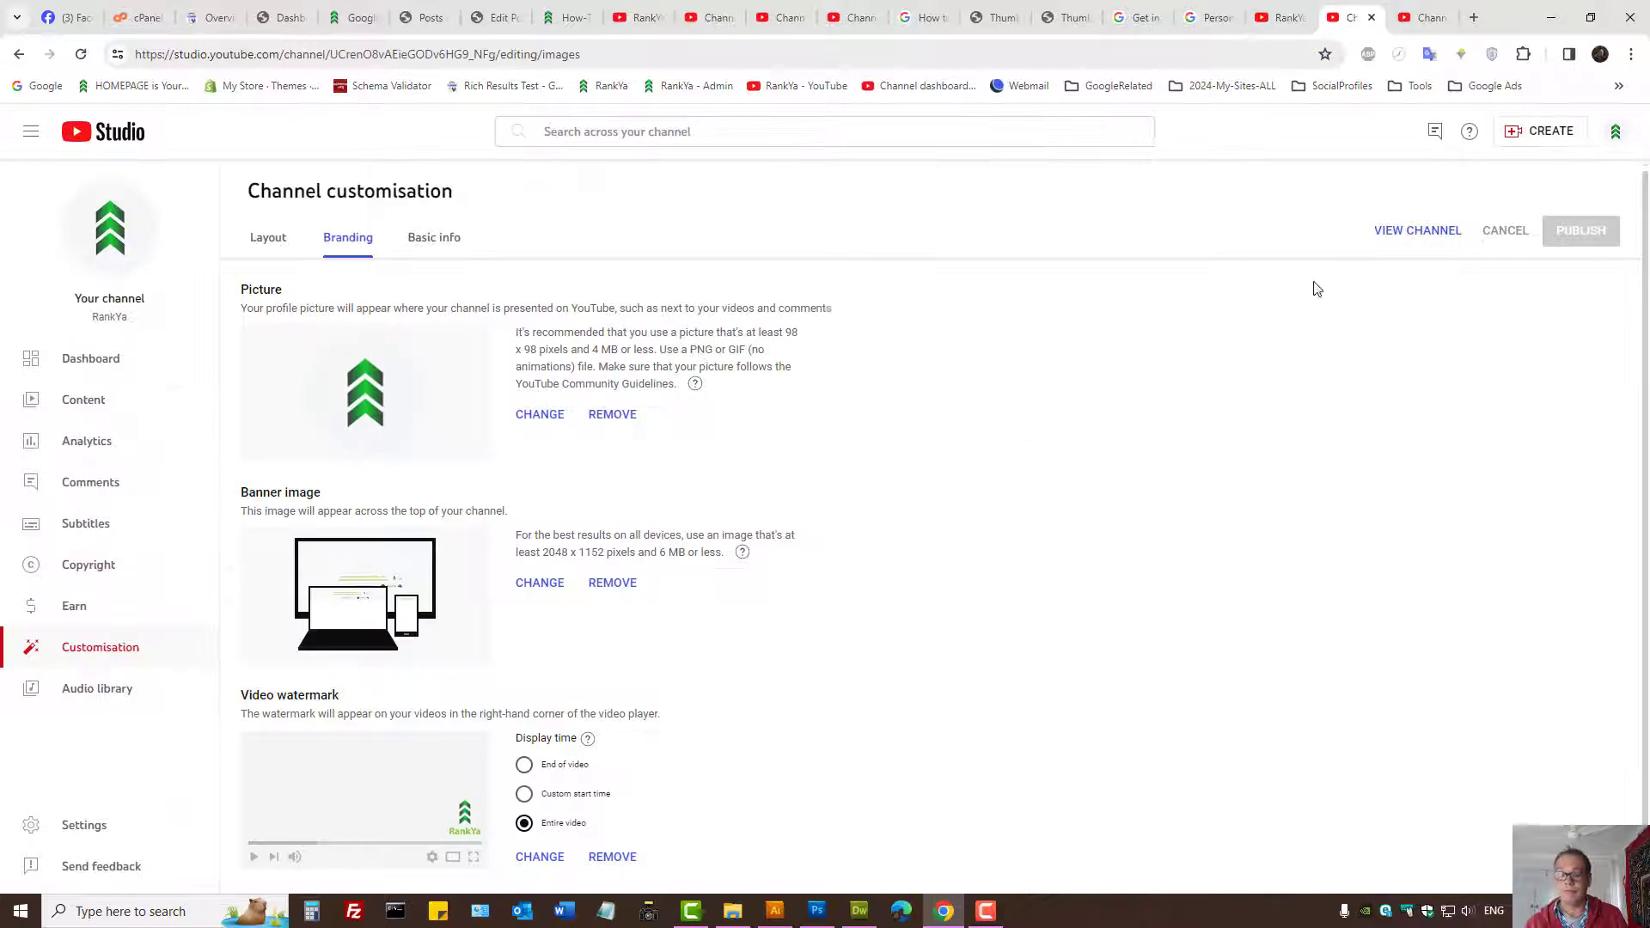
{"action": "triple_click", "coordinate": [269, 697]}
{"action": "left_click", "coordinate": [836, 714]}
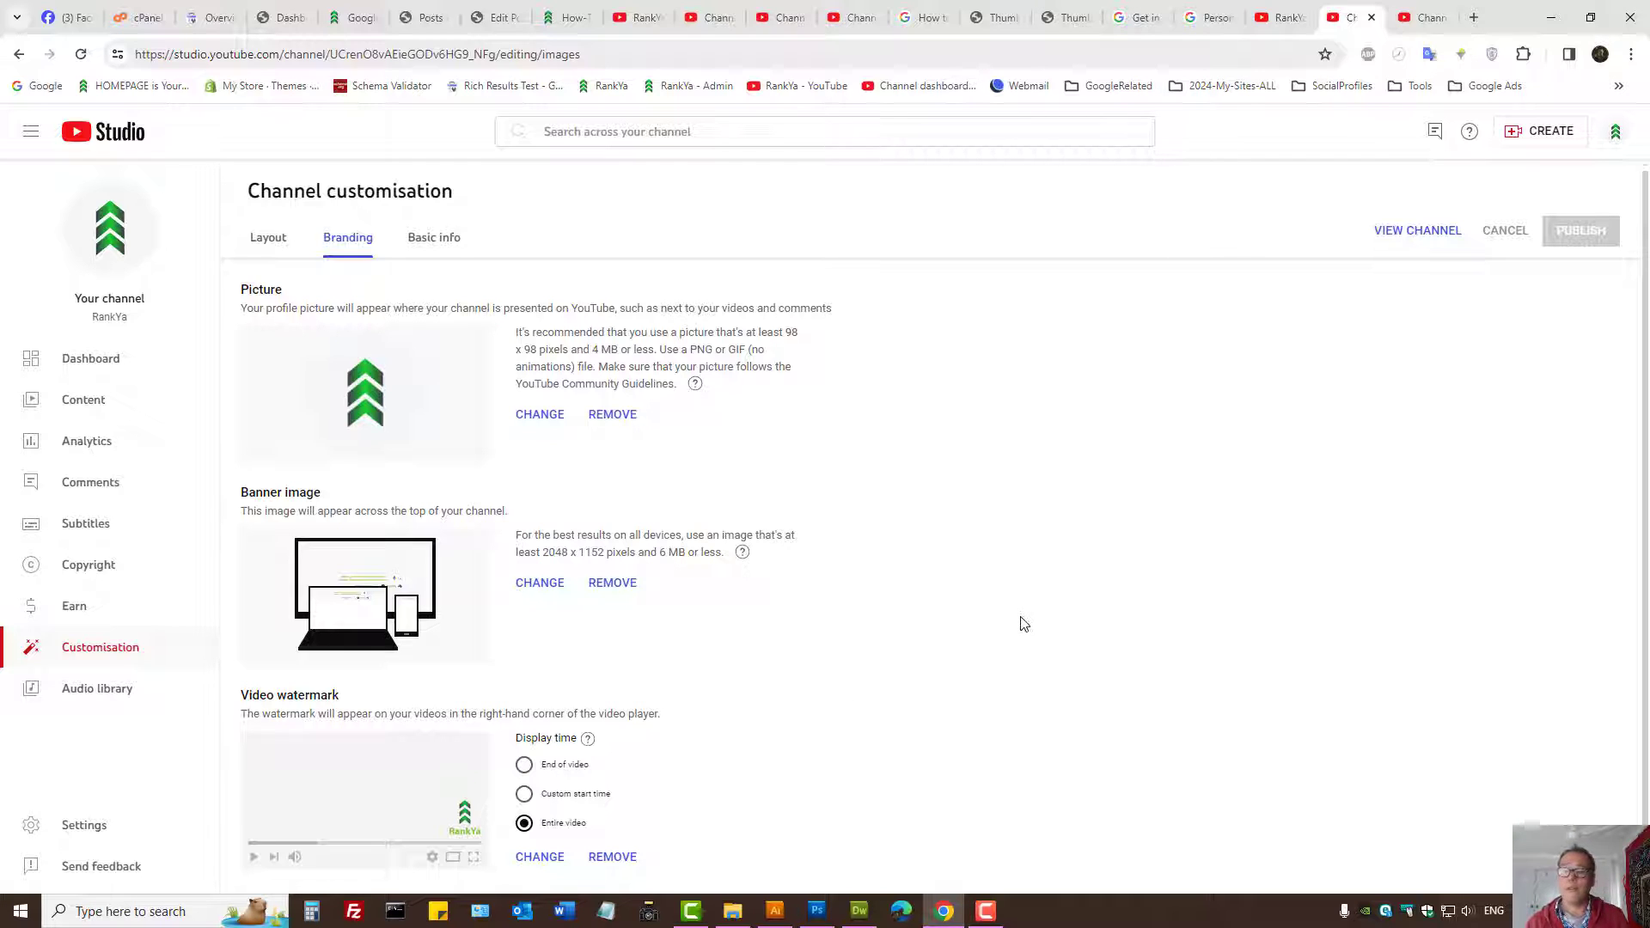
{"action": "left_click", "coordinate": [545, 859]}
{"action": "left_click", "coordinate": [680, 552]}
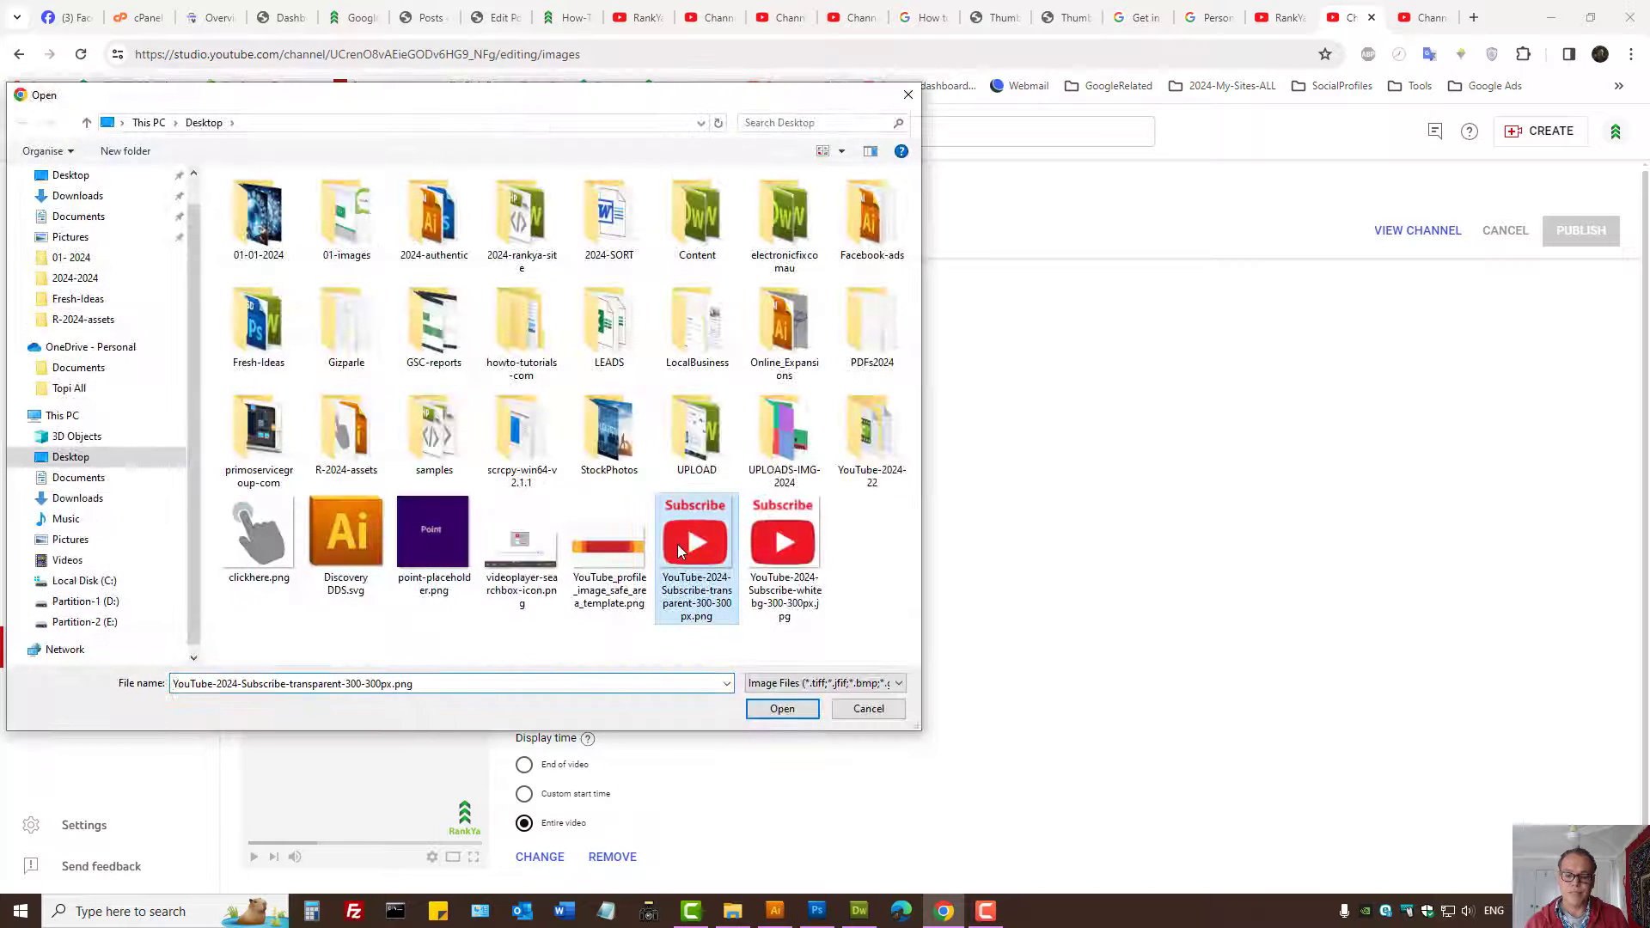
{"action": "left_click", "coordinate": [782, 709]}
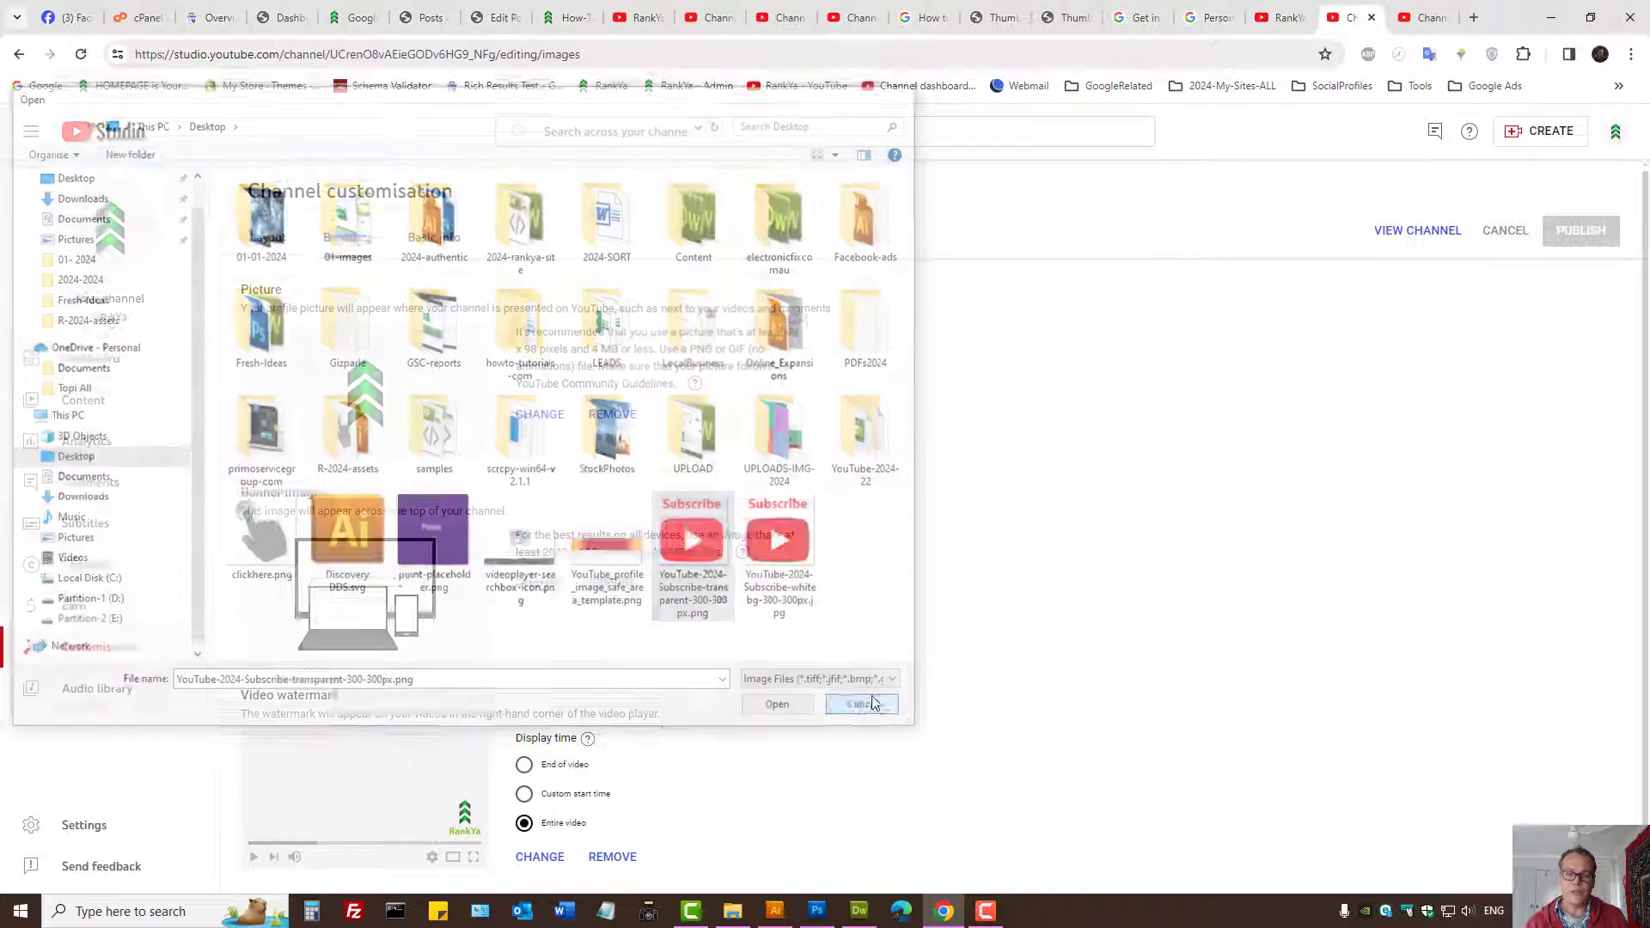
{"action": "left_click", "coordinate": [574, 18]}
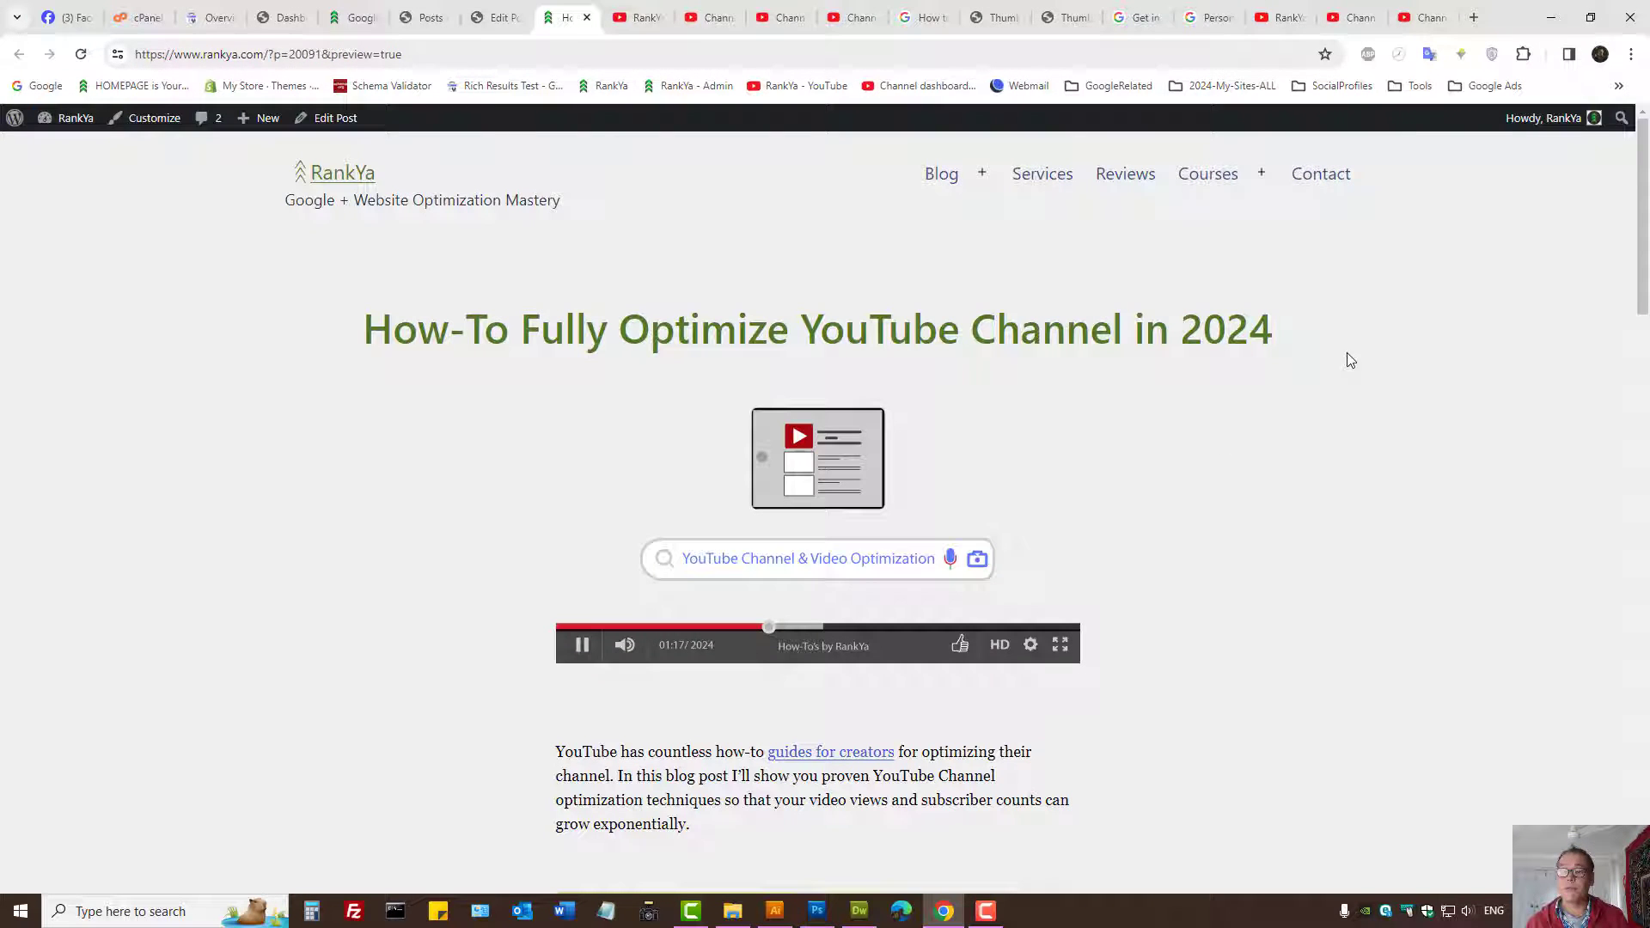
{"action": "left_click", "coordinate": [1352, 17]}
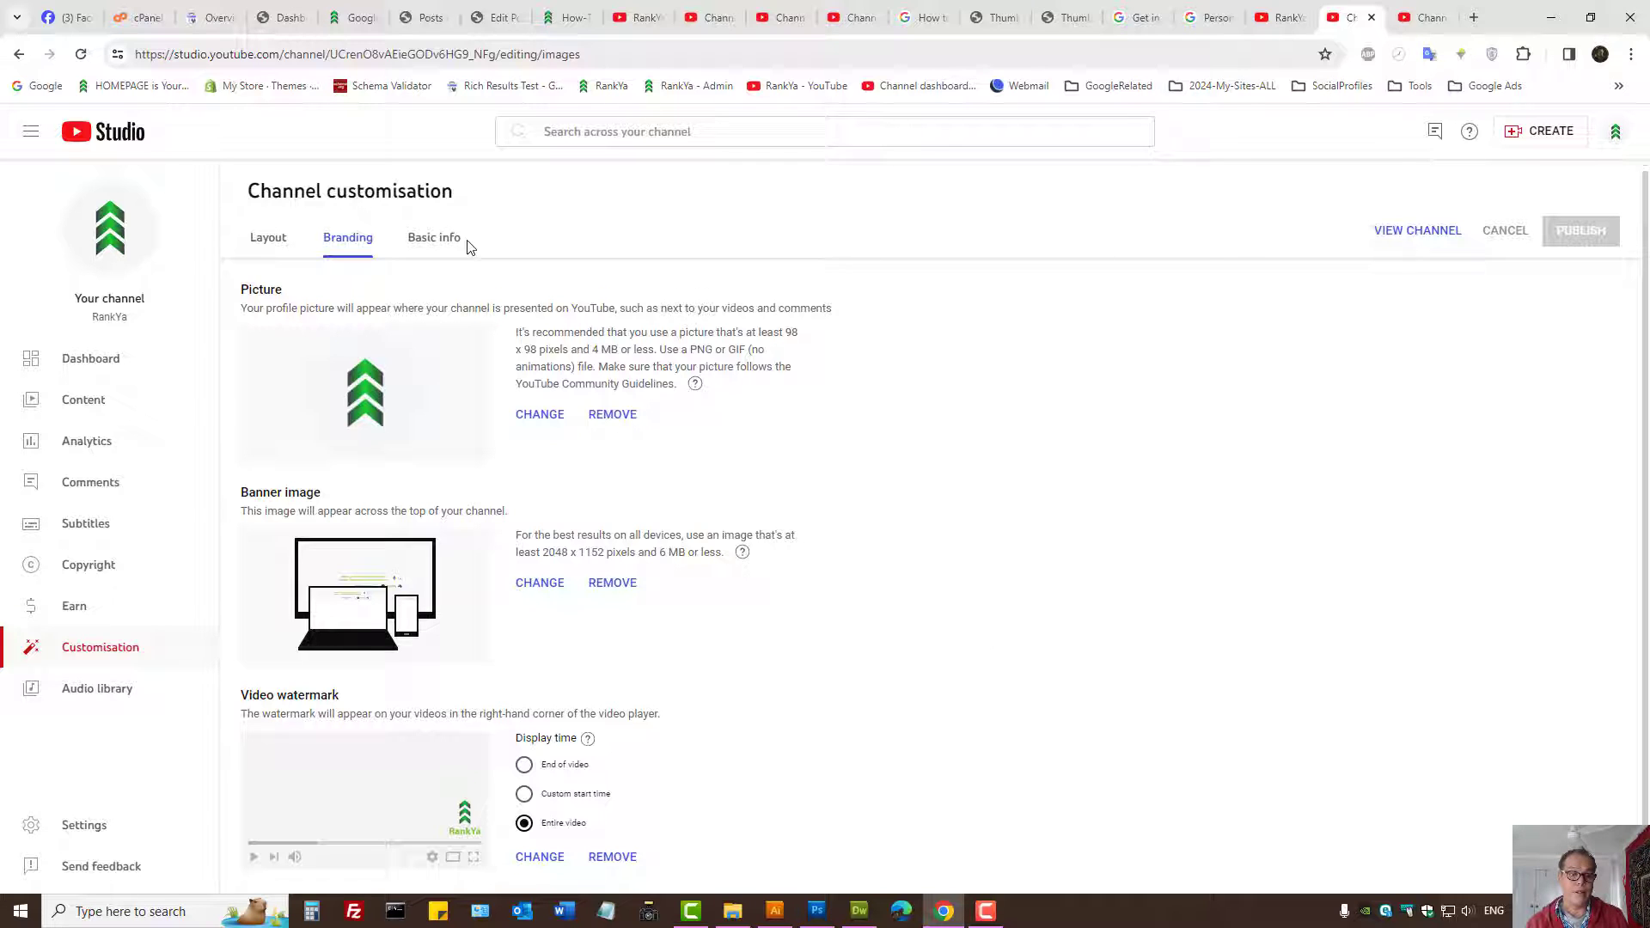
{"action": "left_click", "coordinate": [437, 239]}
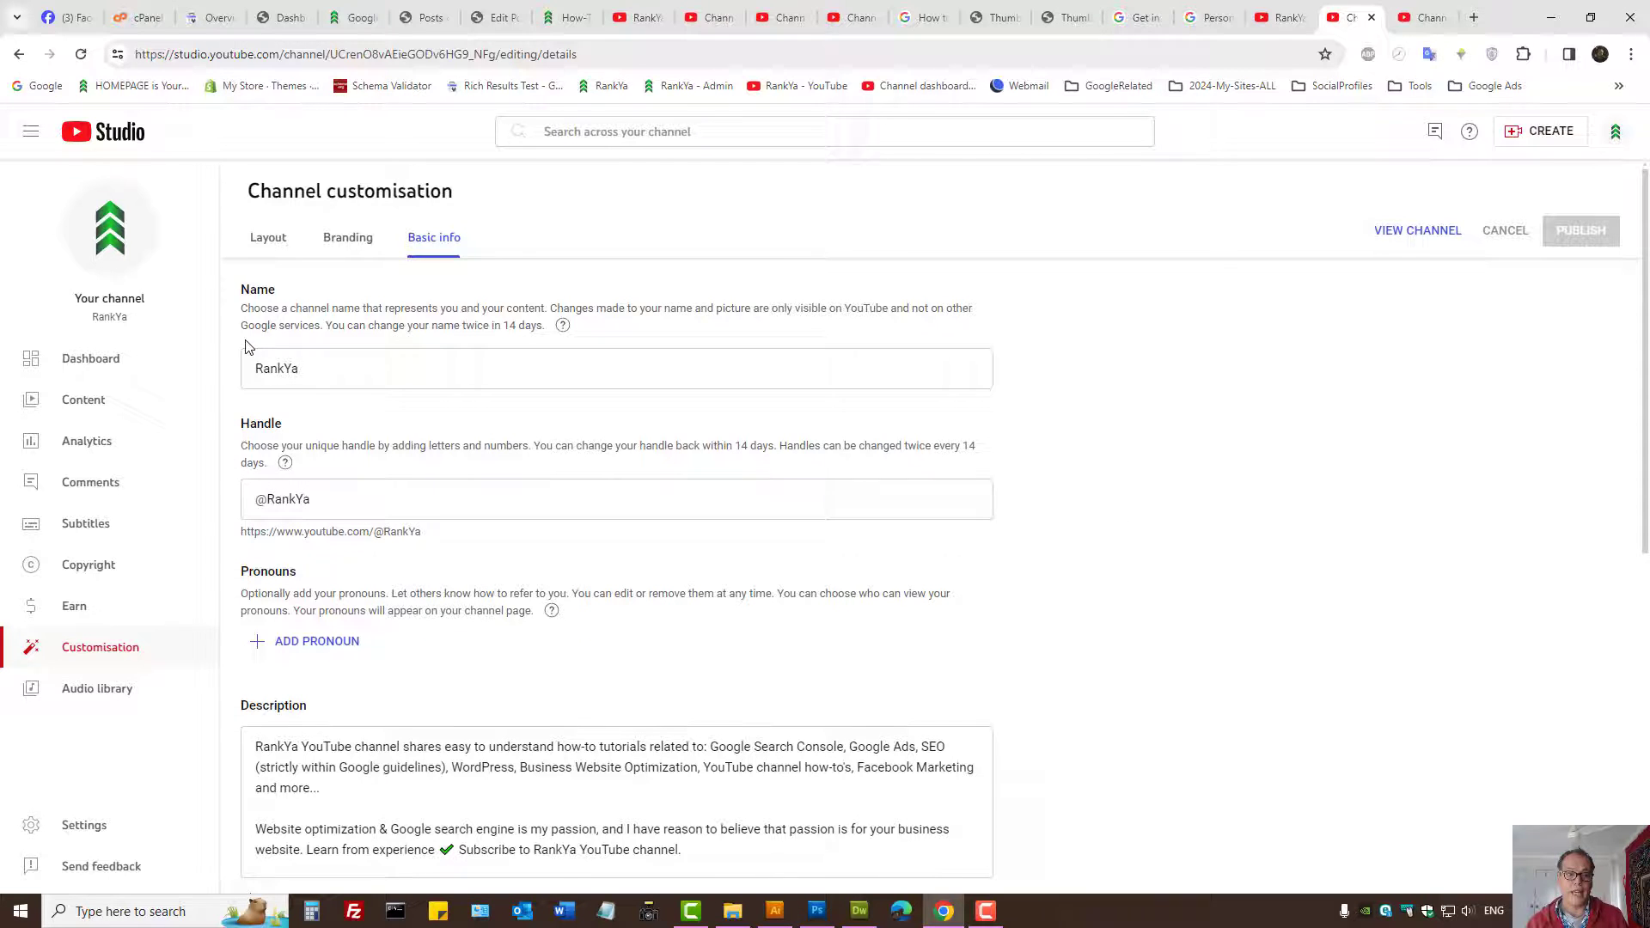
{"action": "scroll", "coordinate": [589, 551], "scroll_direction": "down", "scroll_amount": 3}
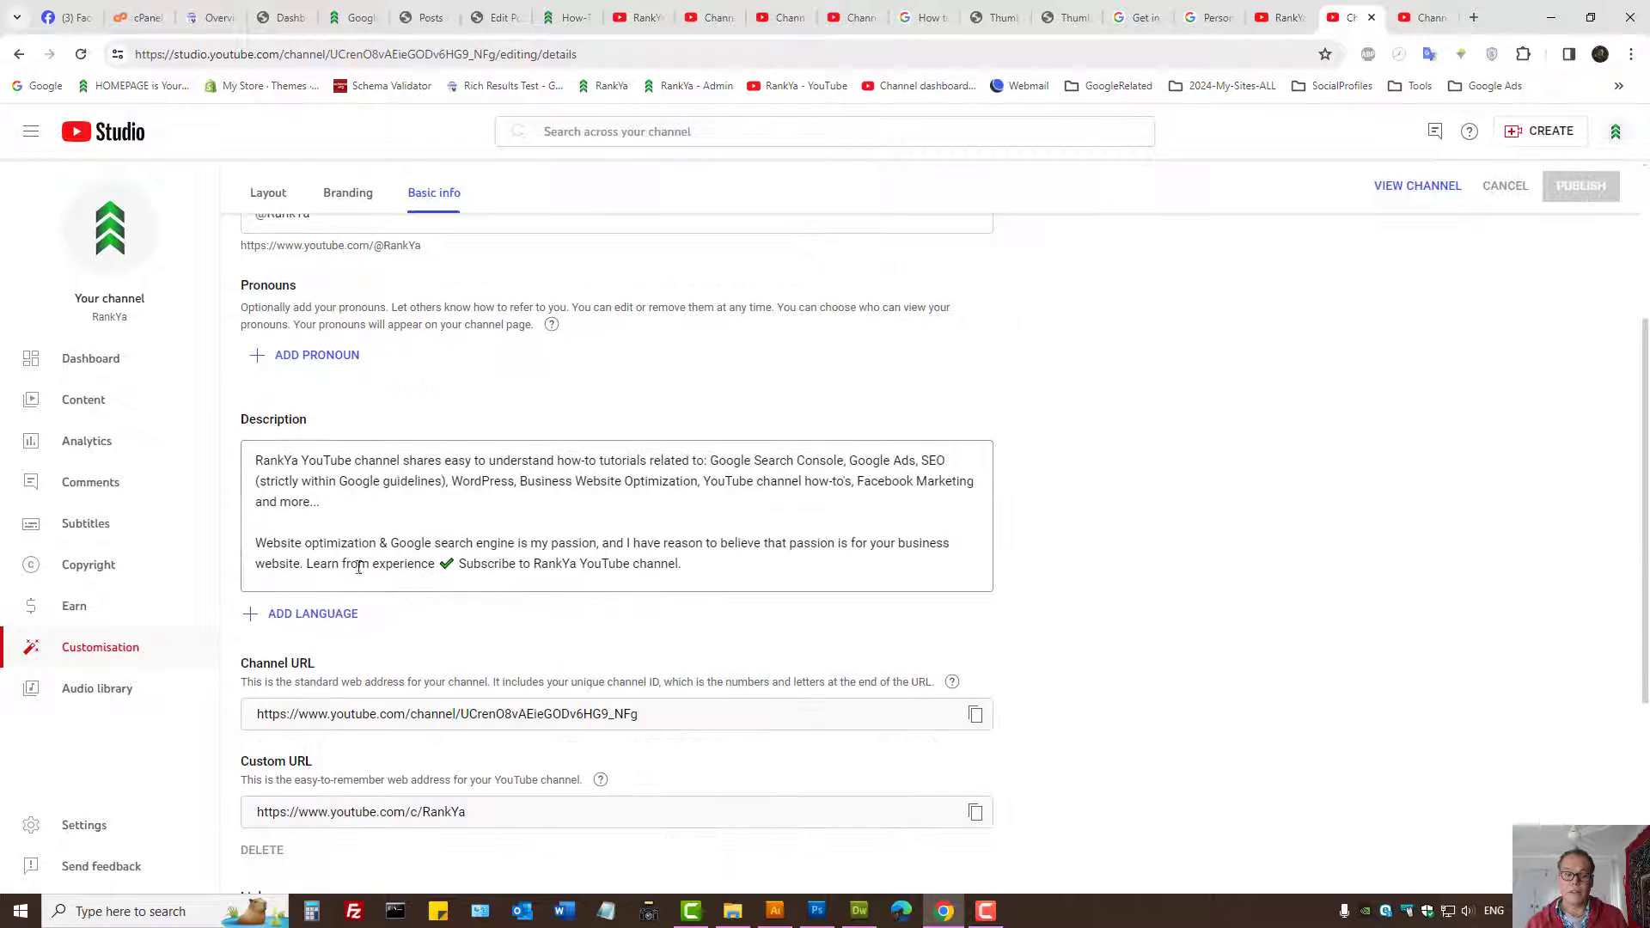
{"action": "left_click", "coordinate": [1283, 17]}
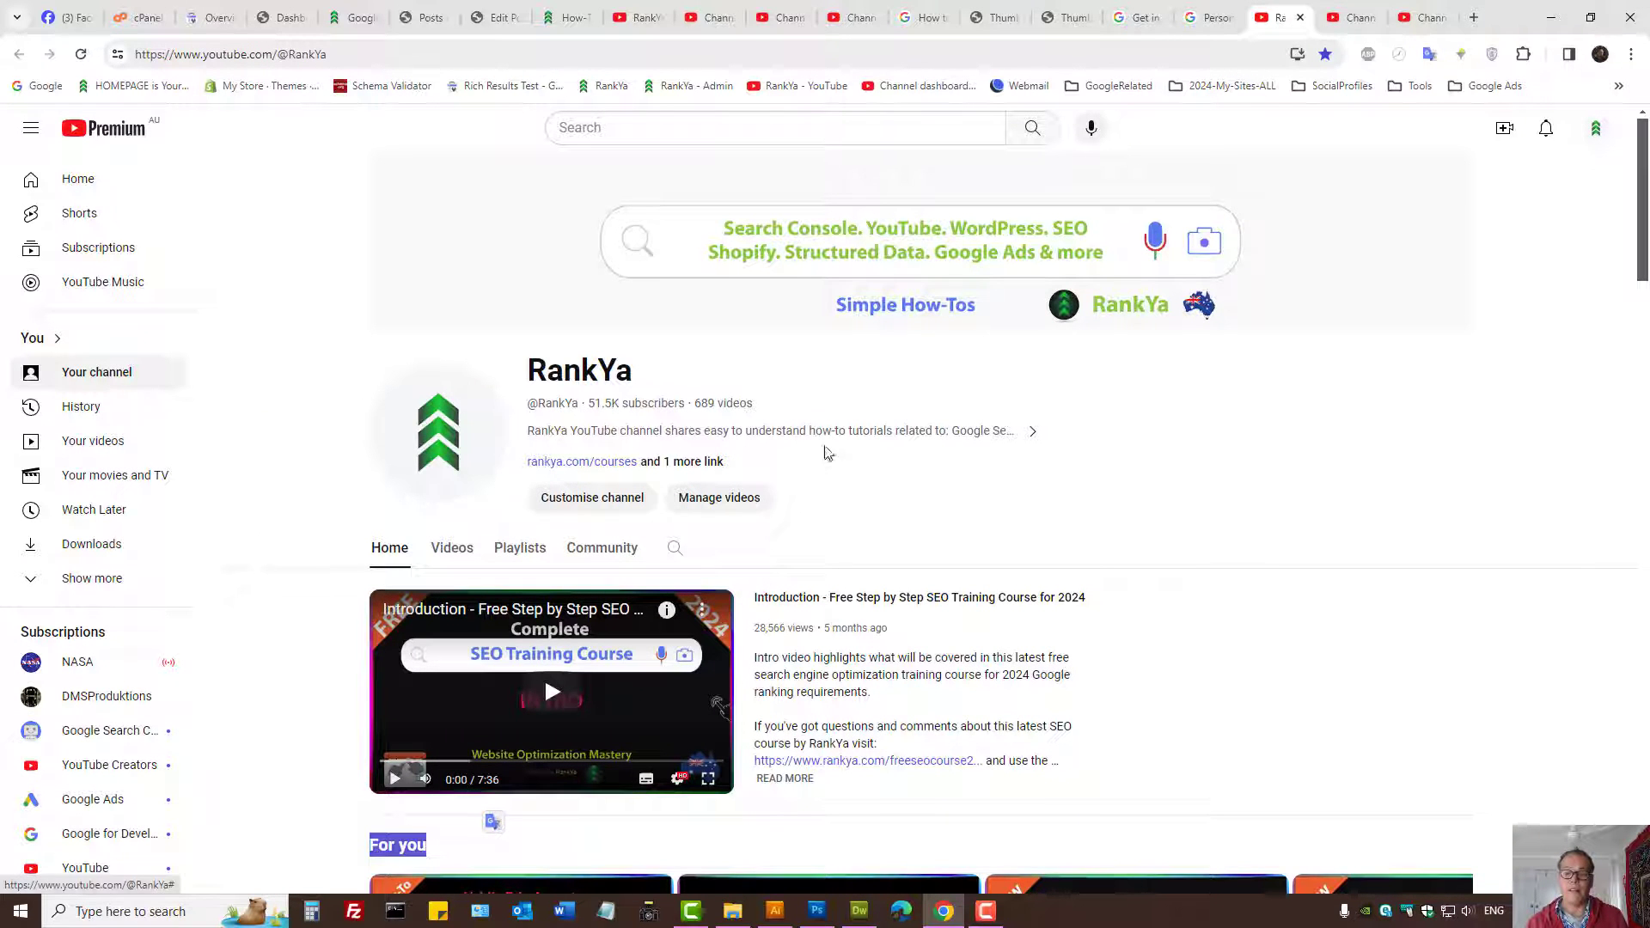
{"action": "left_click", "coordinate": [698, 433]}
{"action": "scroll", "coordinate": [756, 516], "scroll_direction": "down", "scroll_amount": 2}
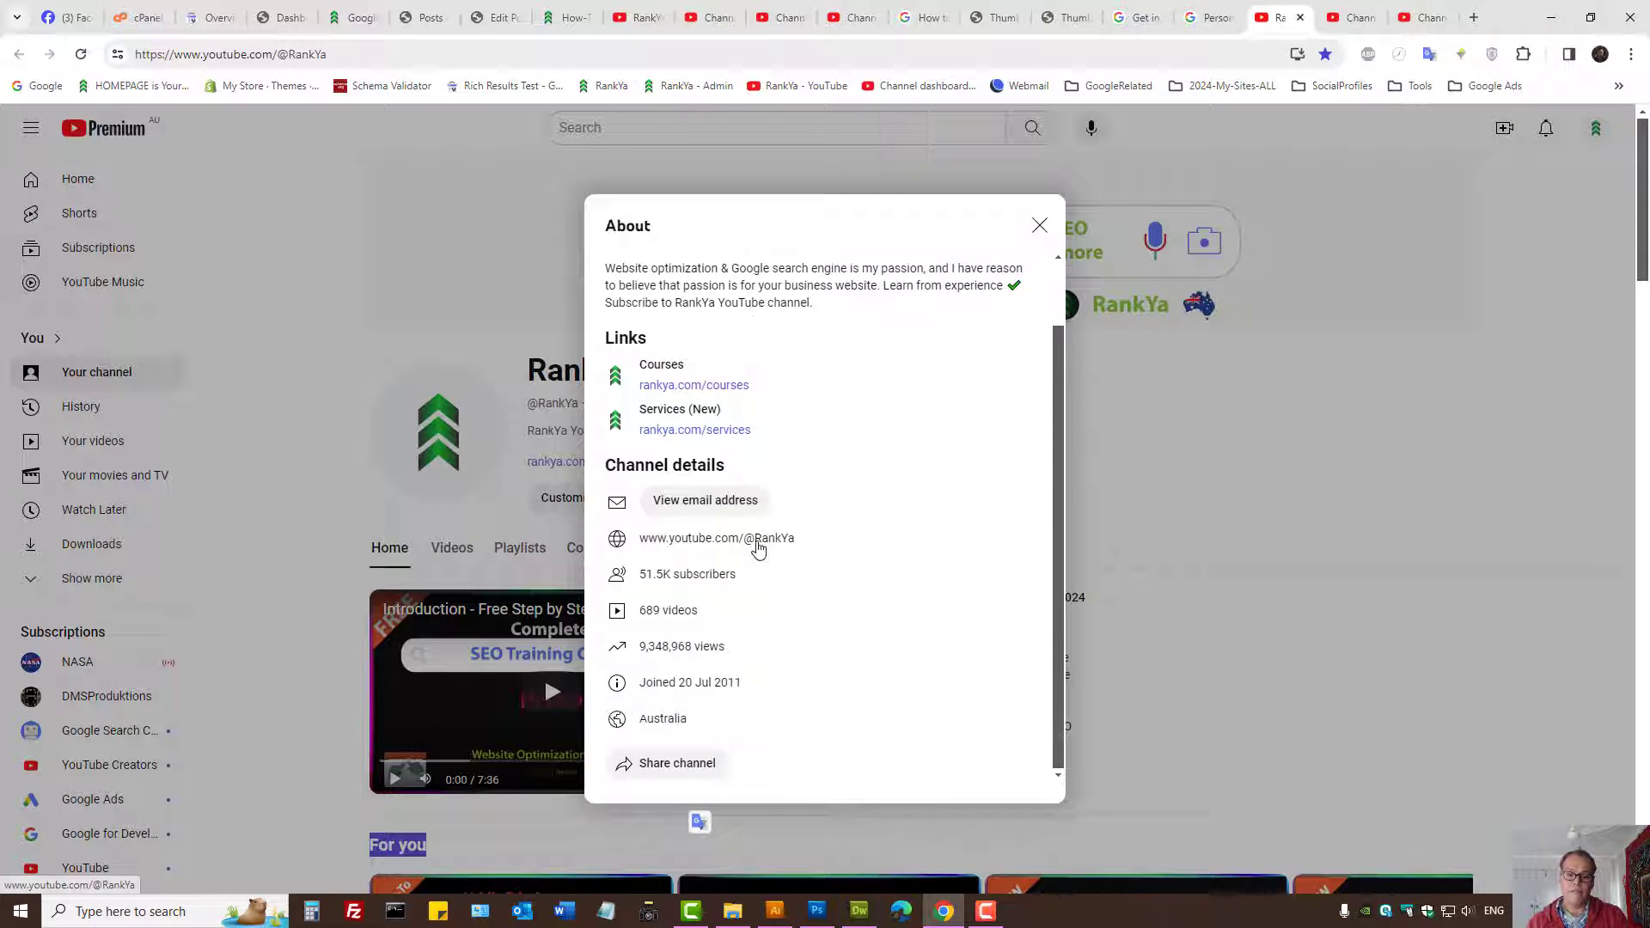
{"action": "scroll", "coordinate": [735, 516], "scroll_direction": "up", "scroll_amount": 2}
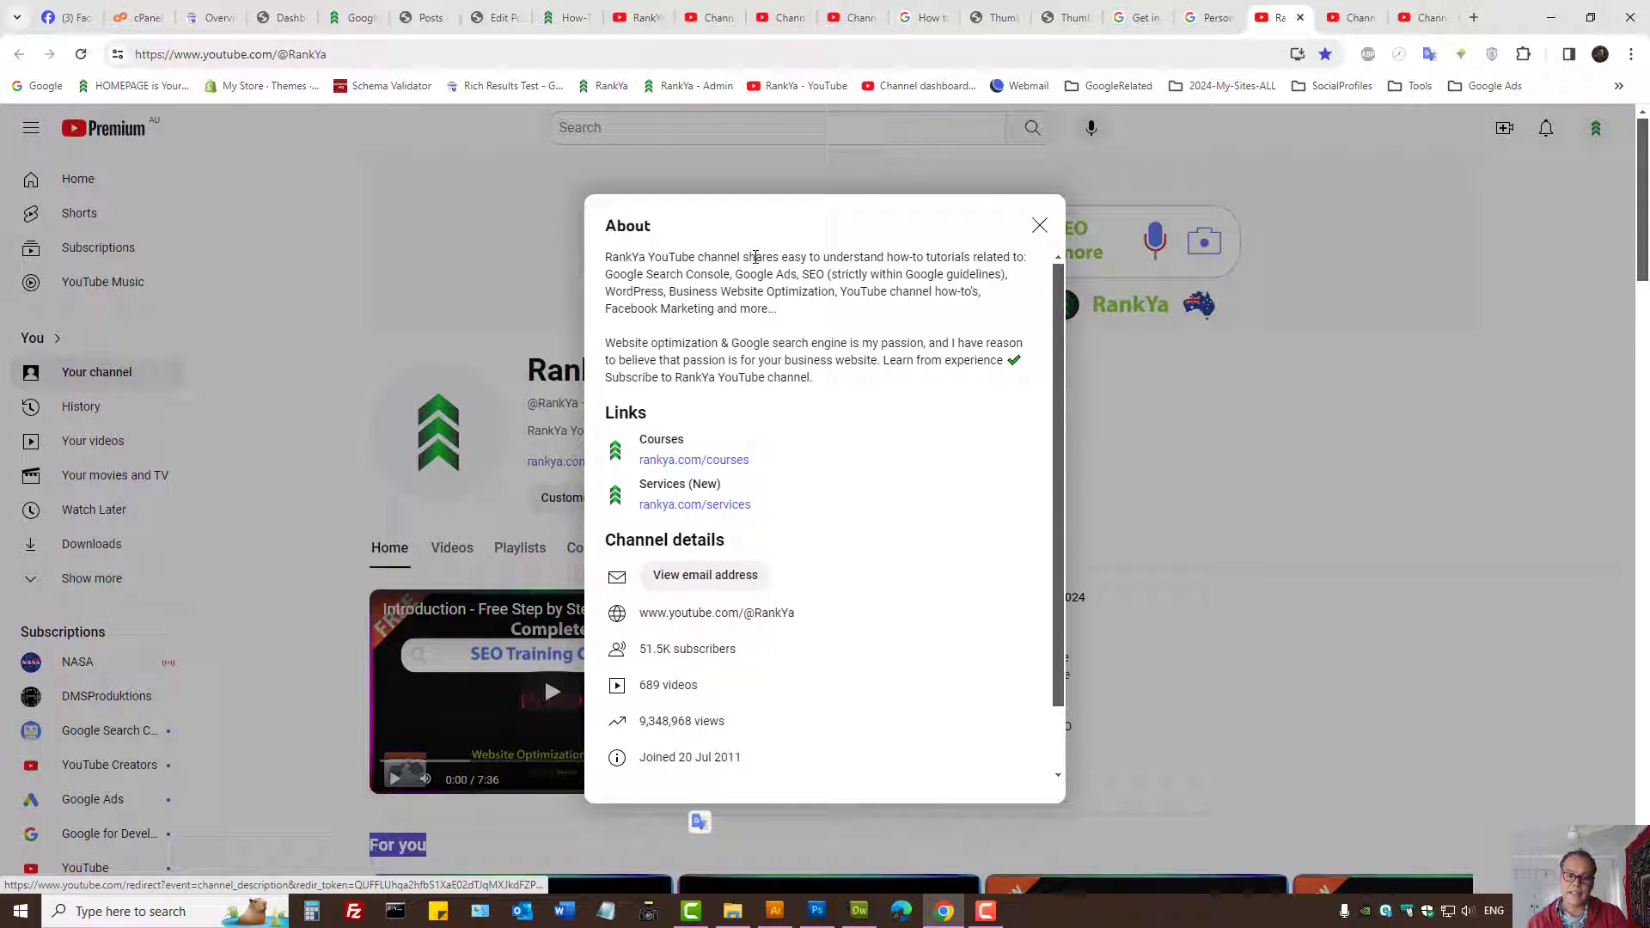
{"action": "left_click_drag", "start_coordinate": [605, 254], "coordinate": [817, 382]}
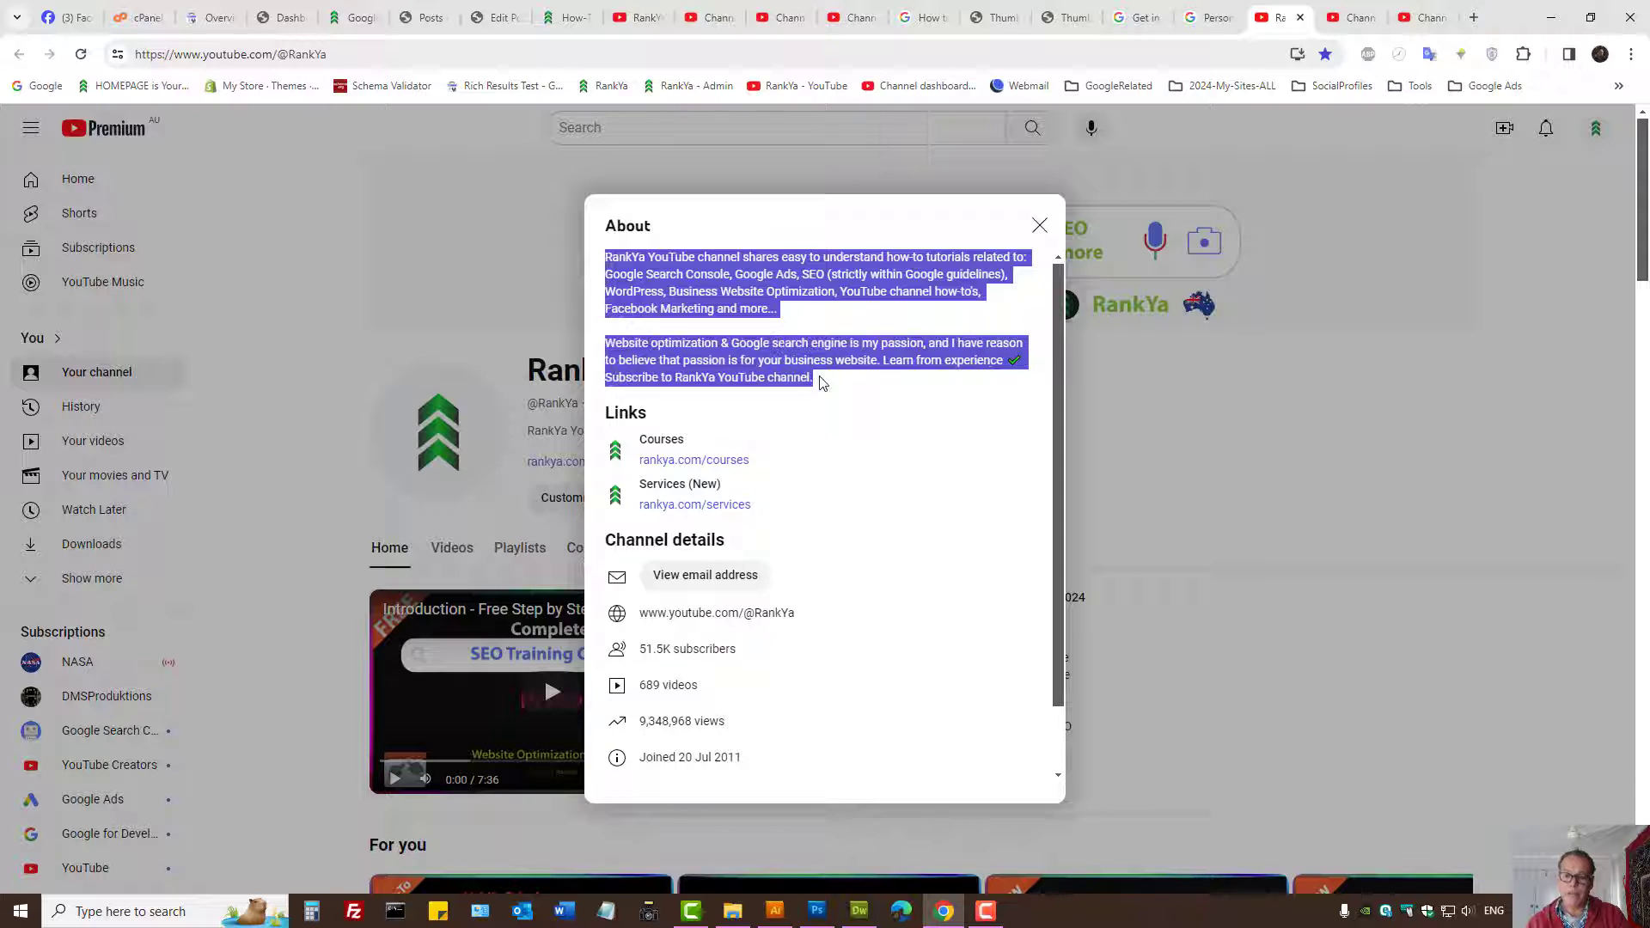
{"action": "left_click", "coordinate": [1351, 19]}
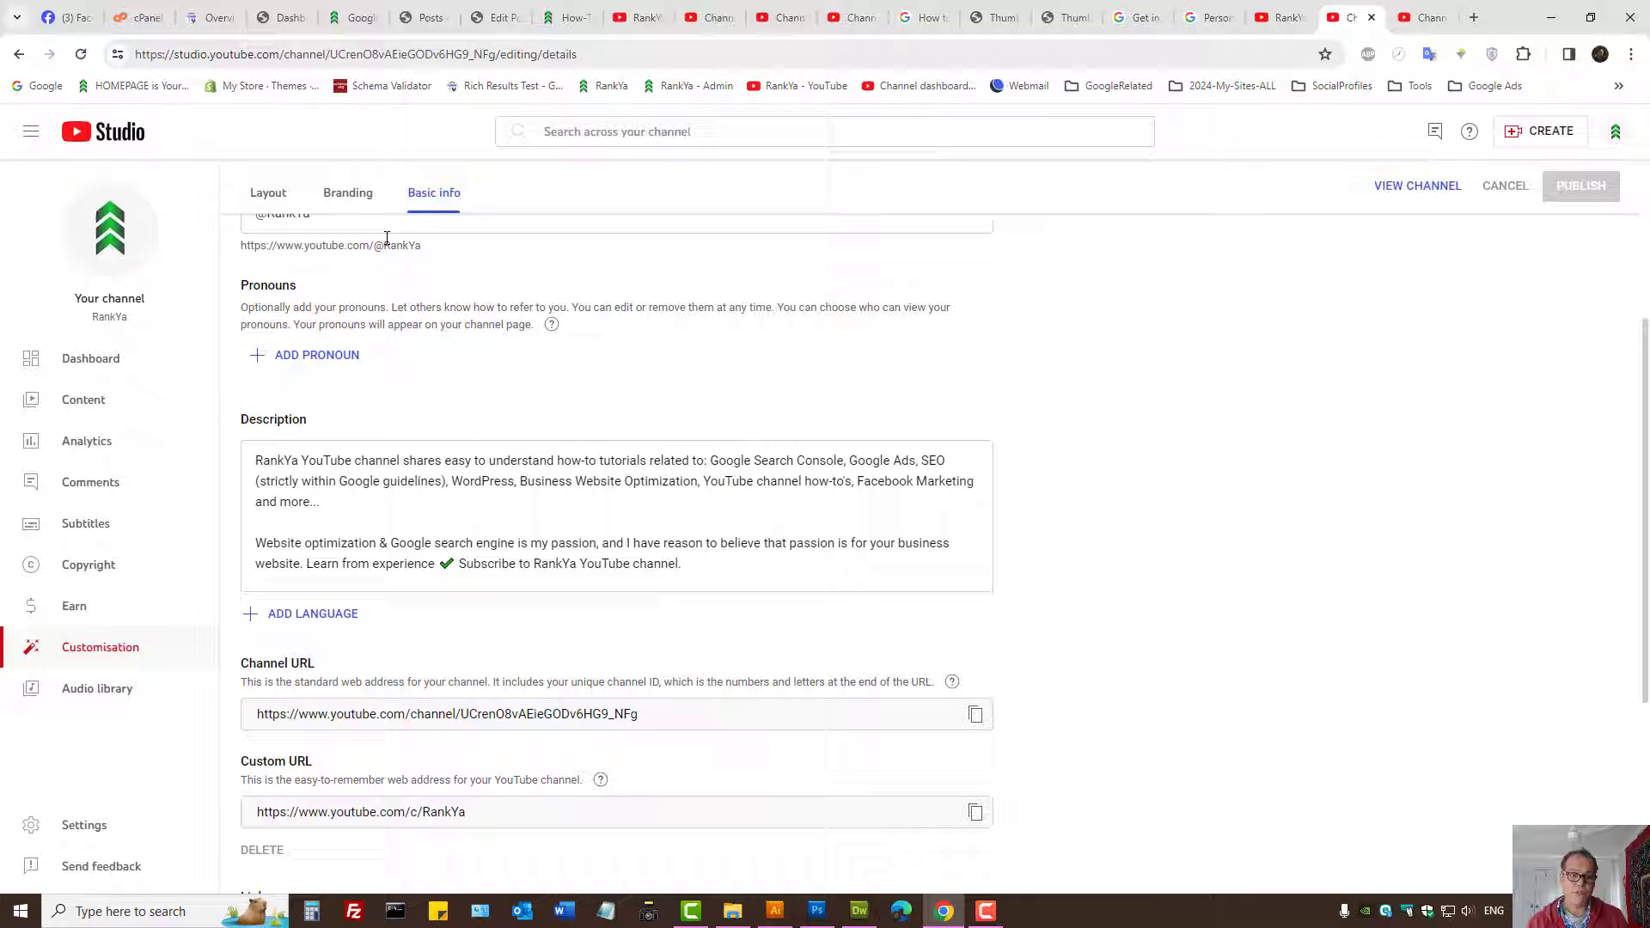
{"action": "double_click", "coordinate": [502, 562]}
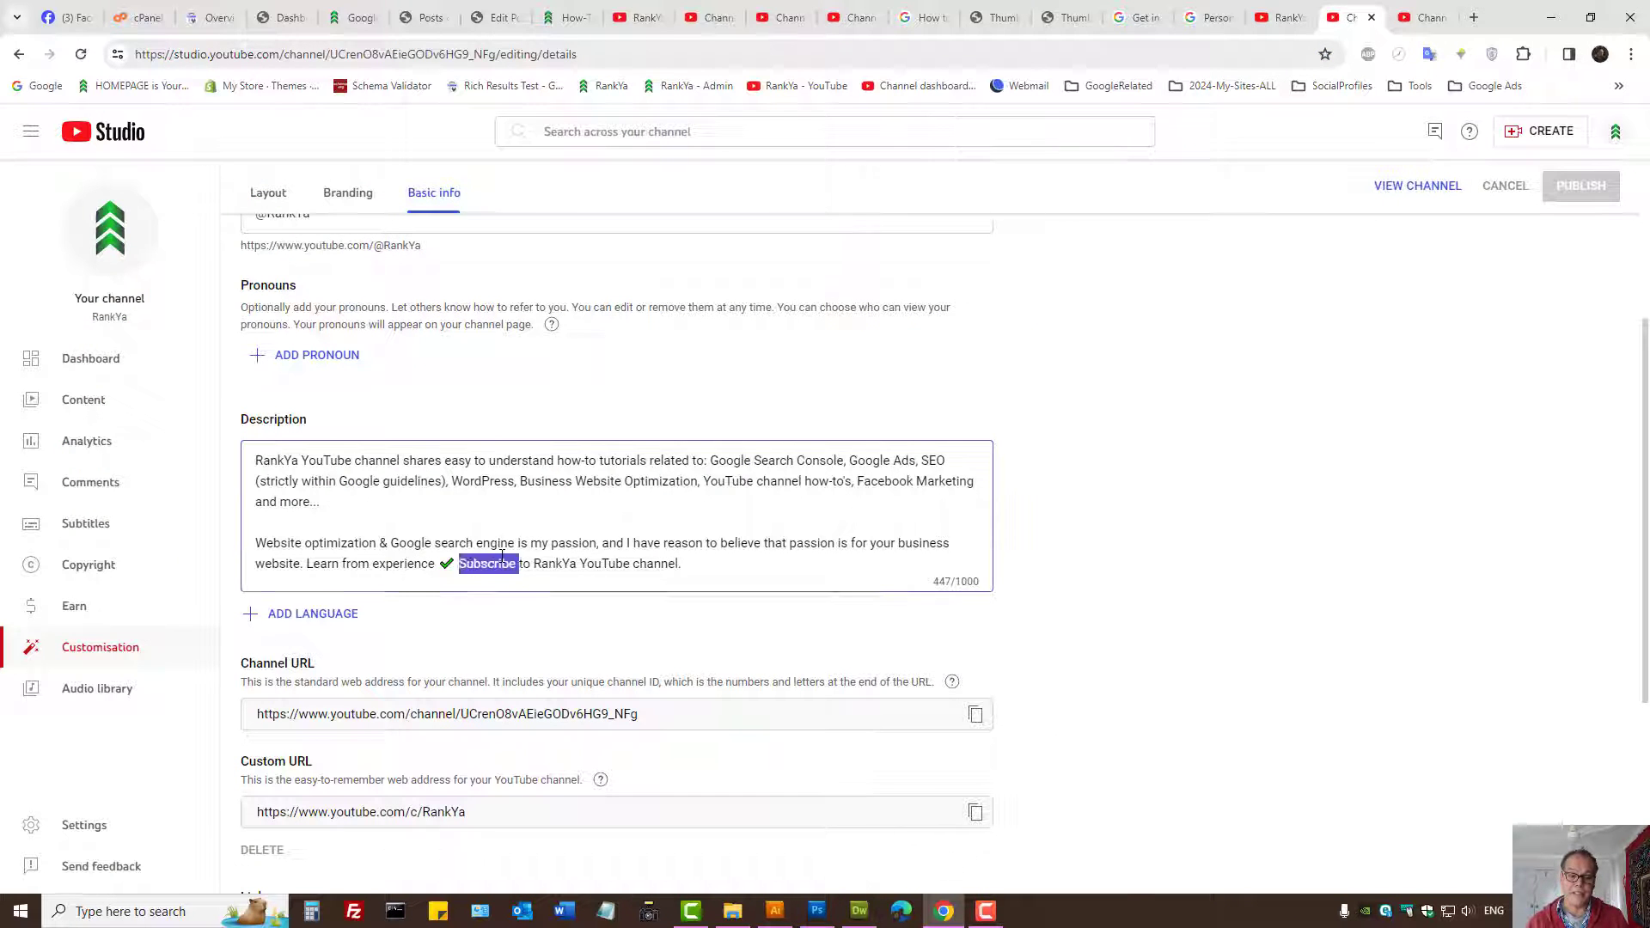
{"action": "left_click", "coordinate": [502, 561]}
{"action": "scroll", "coordinate": [624, 554], "scroll_direction": "down", "scroll_amount": 3}
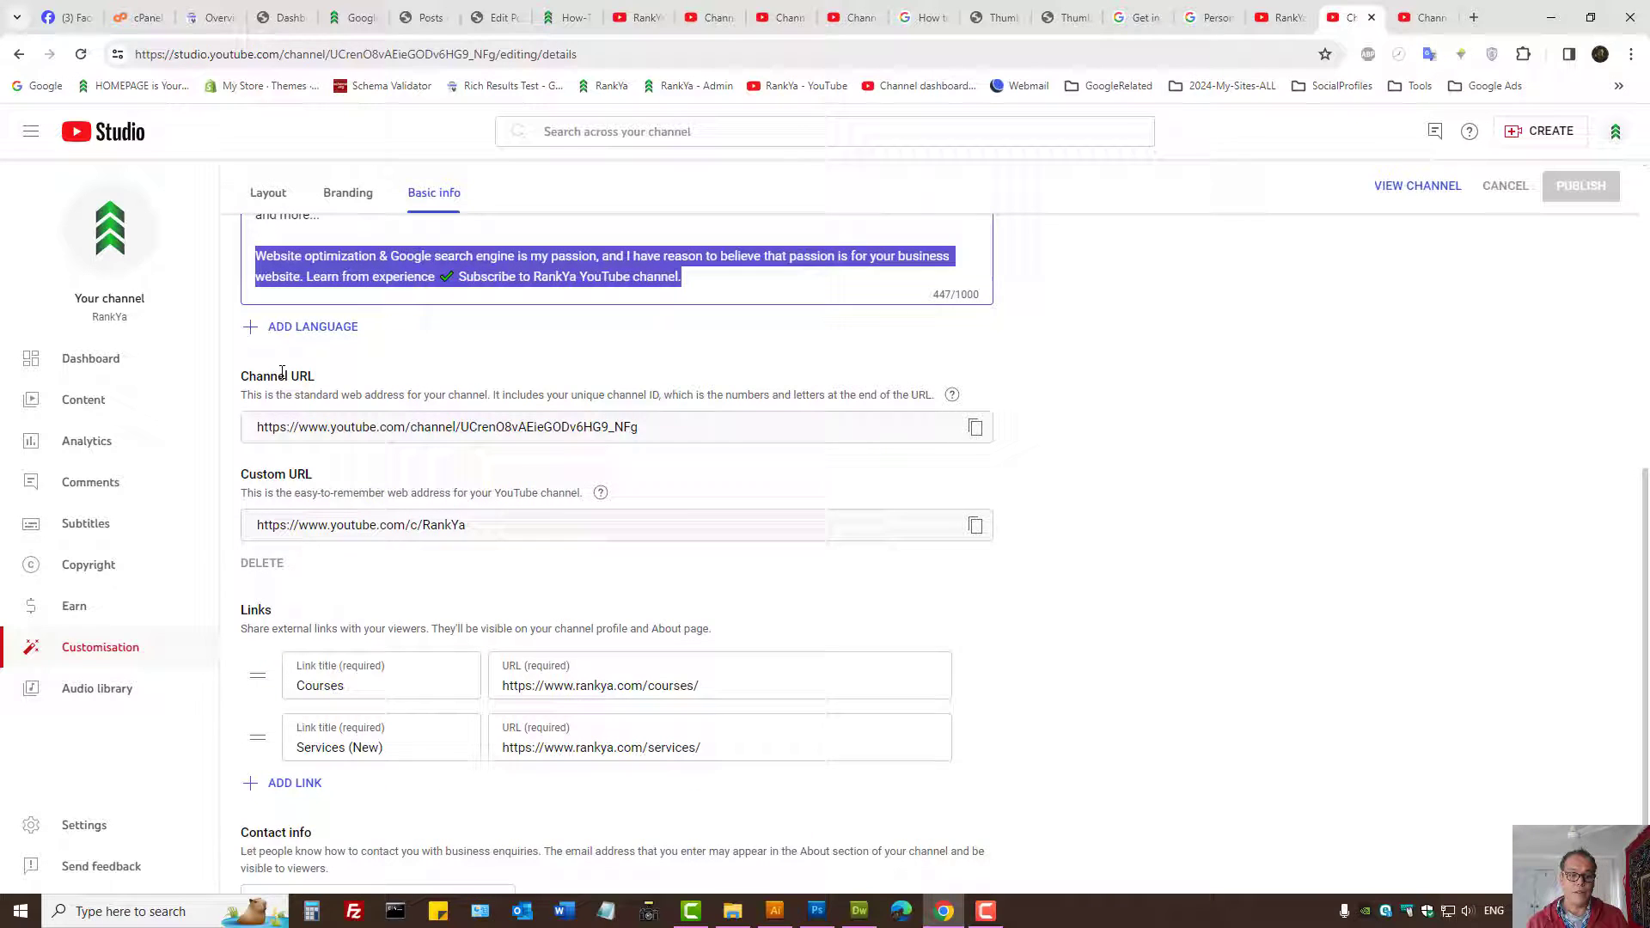
{"action": "scroll", "coordinate": [503, 587], "scroll_direction": "down", "scroll_amount": 1}
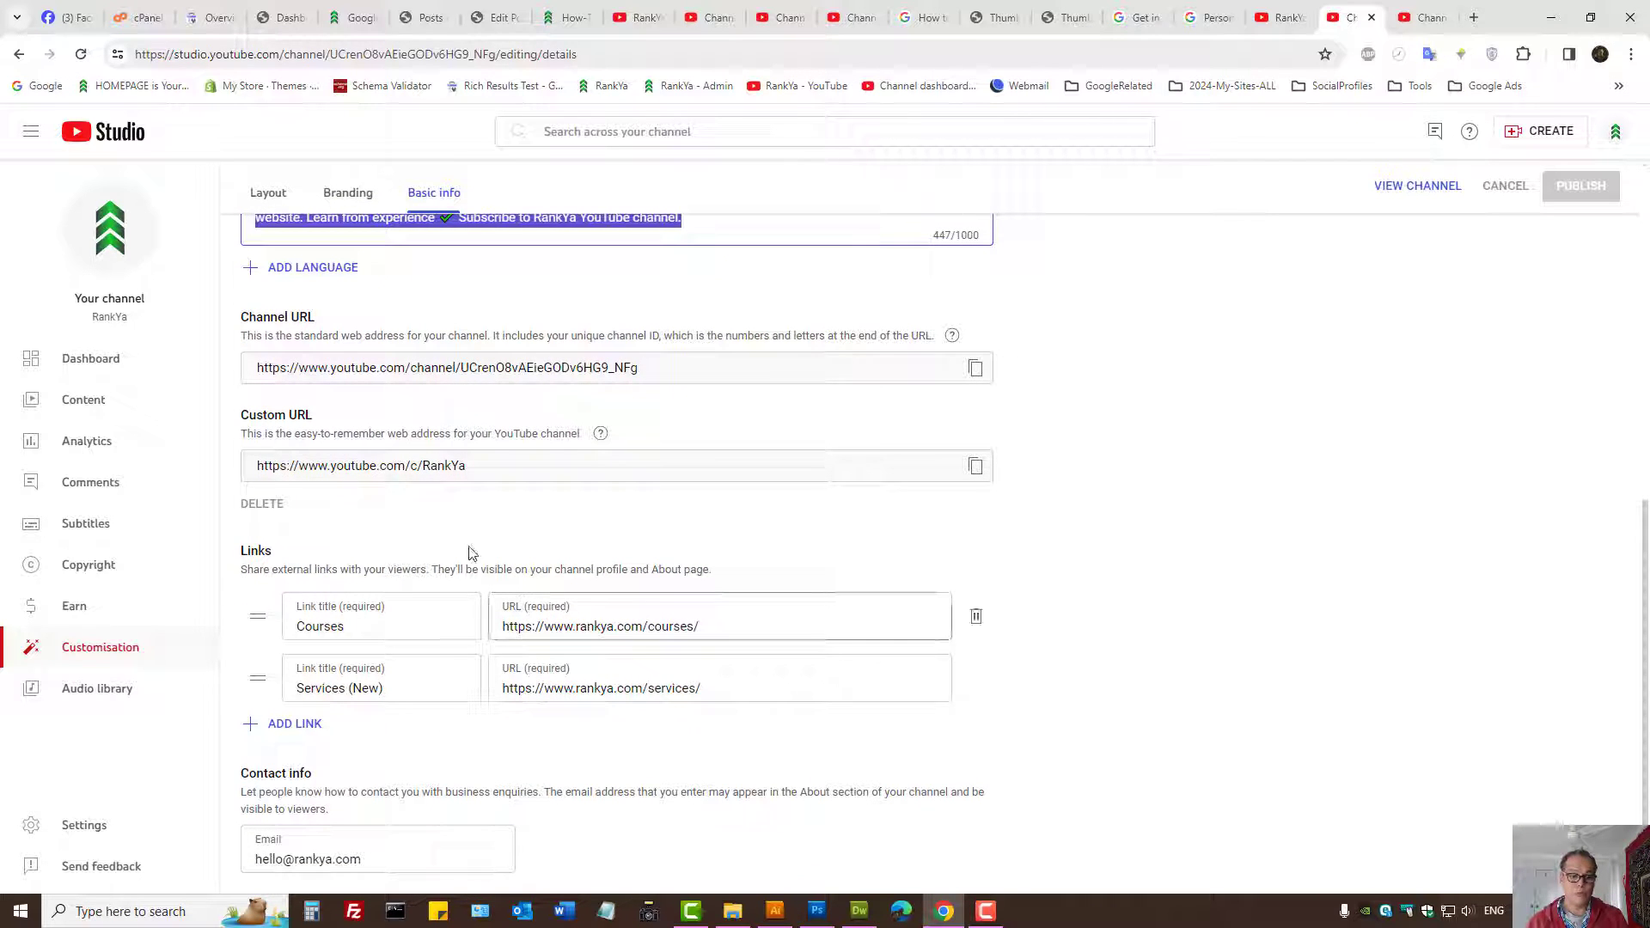
{"action": "triple_click", "coordinate": [431, 466]}
{"action": "left_click", "coordinate": [560, 467]}
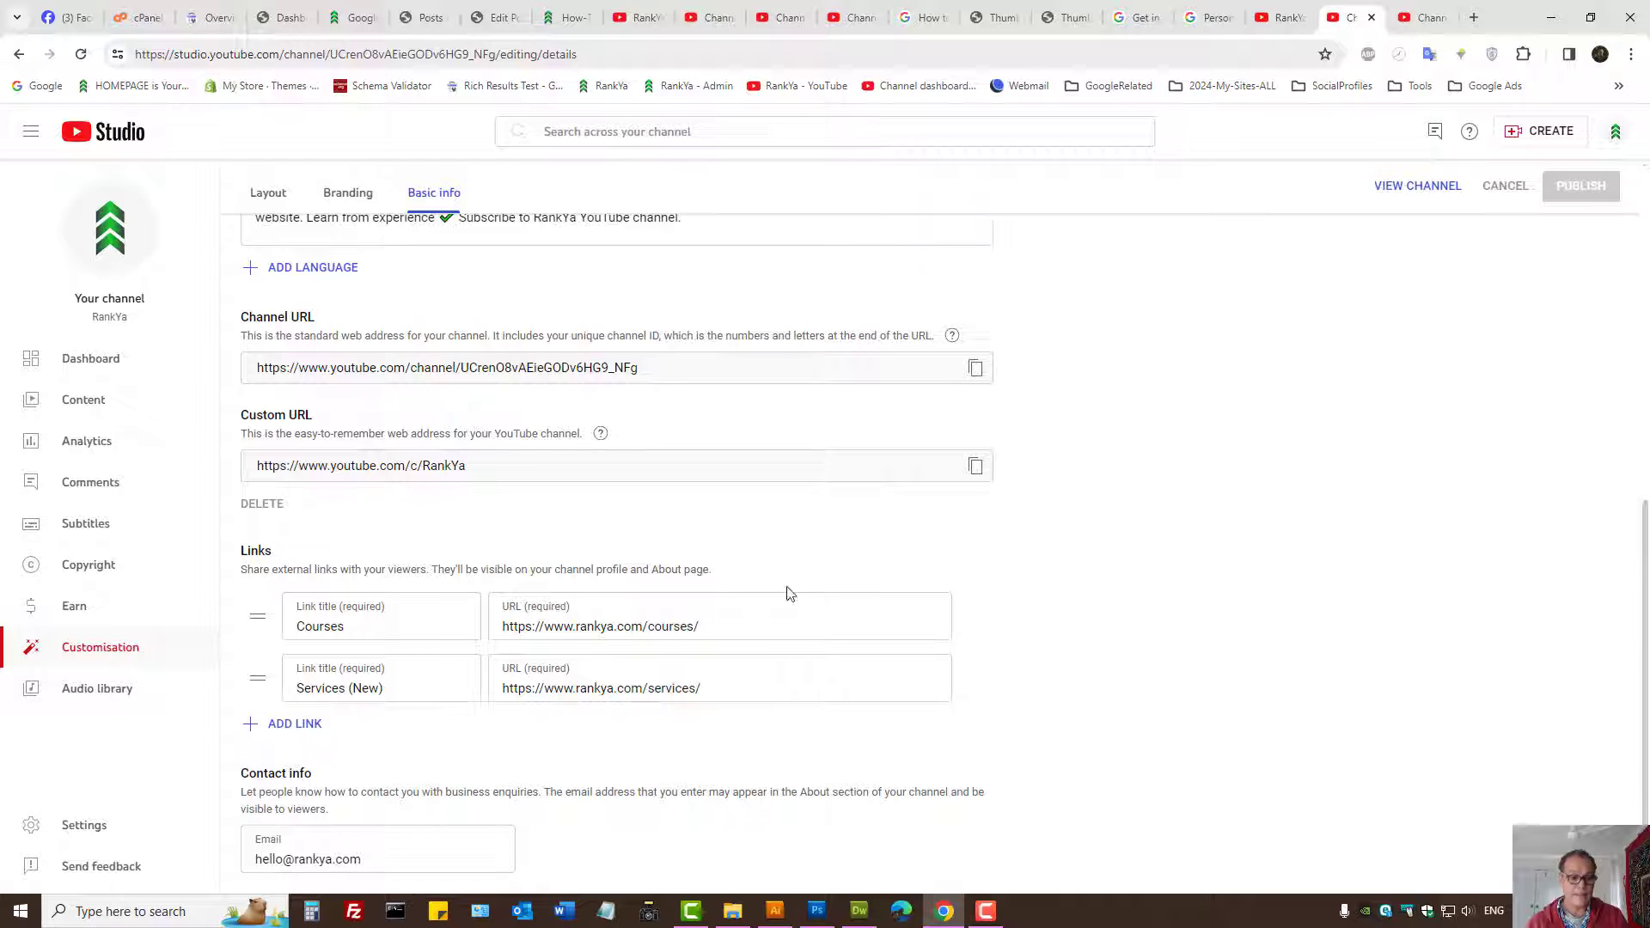
{"action": "double_click", "coordinate": [270, 551]}
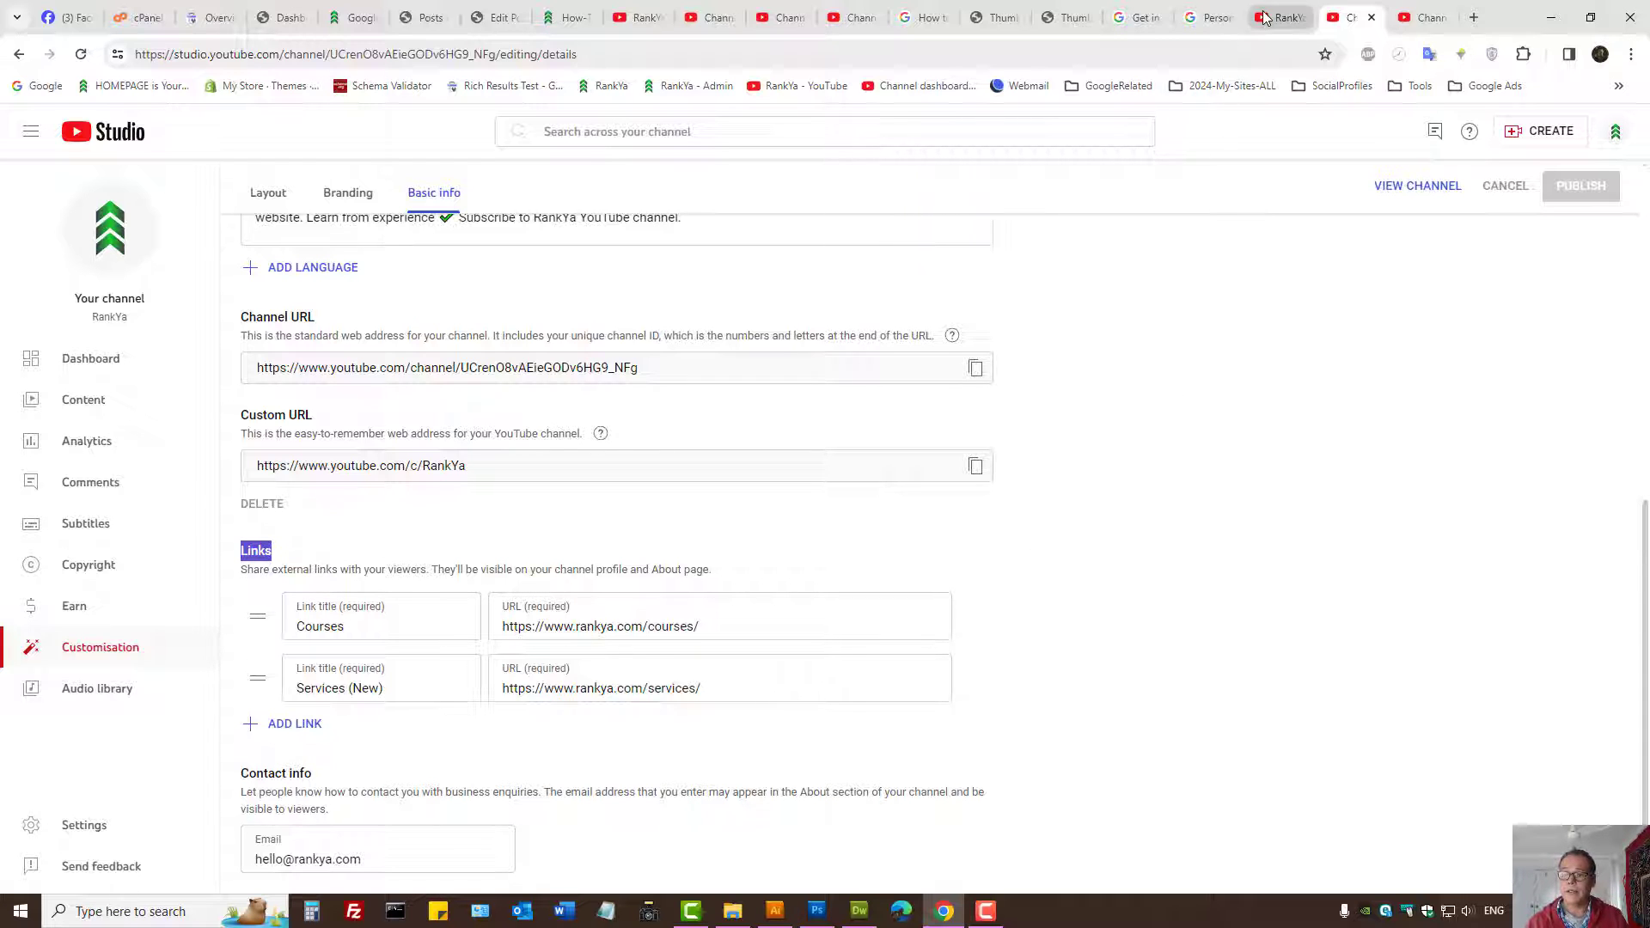
{"action": "left_click", "coordinate": [1277, 16]}
{"action": "left_click", "coordinate": [1039, 225]}
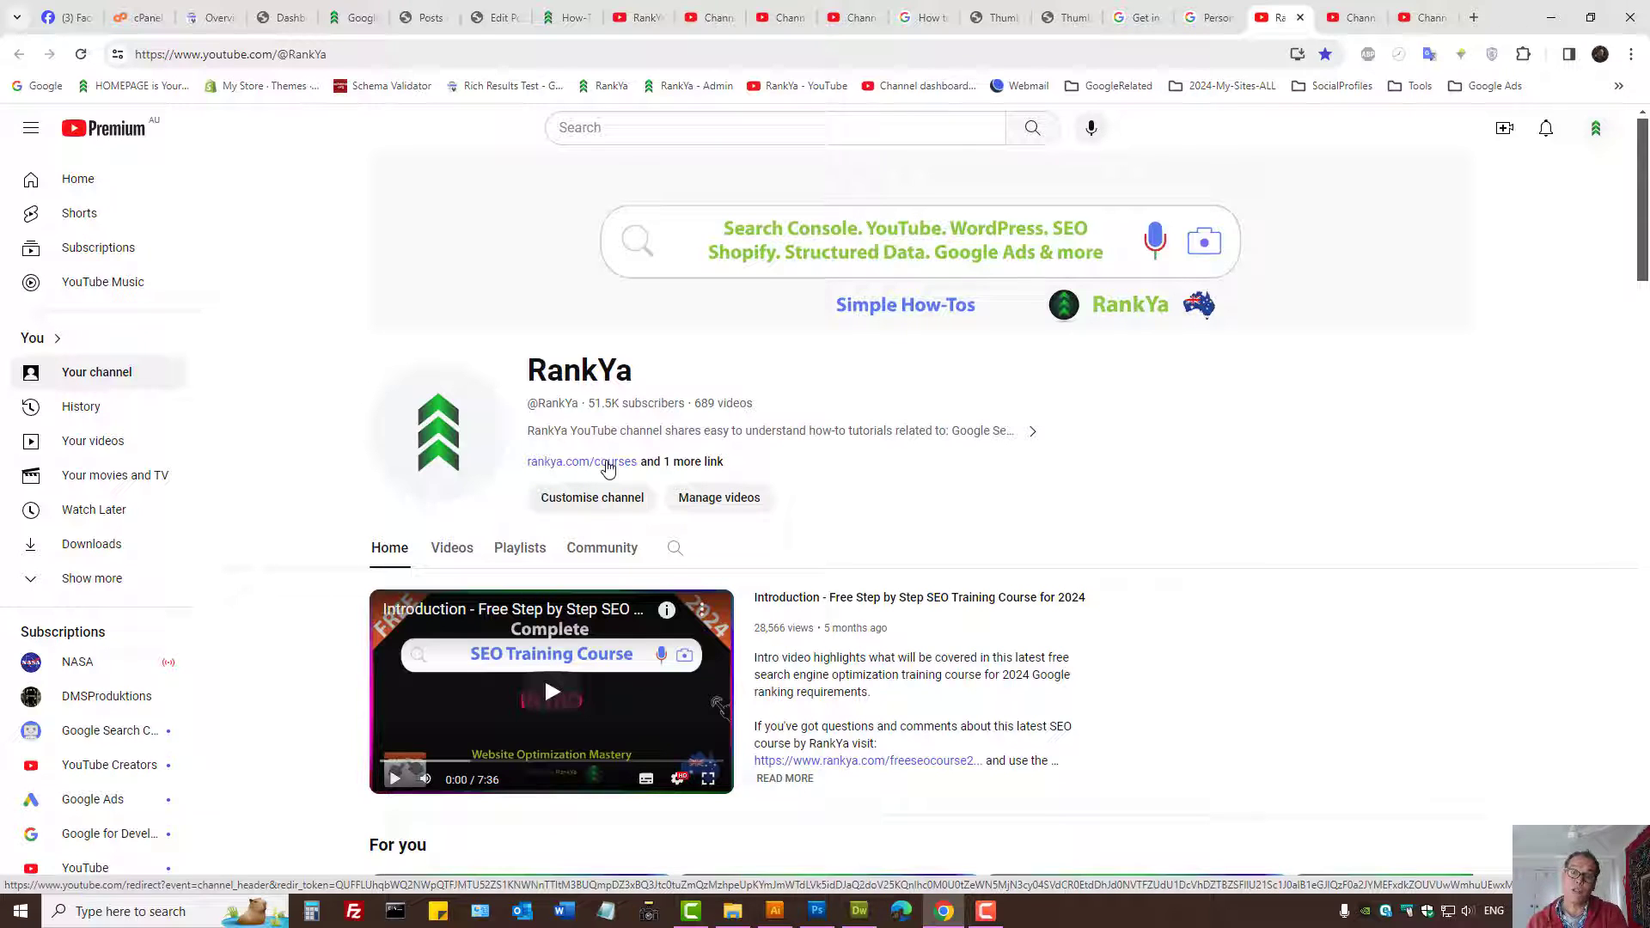
{"action": "left_click", "coordinate": [1371, 16]}
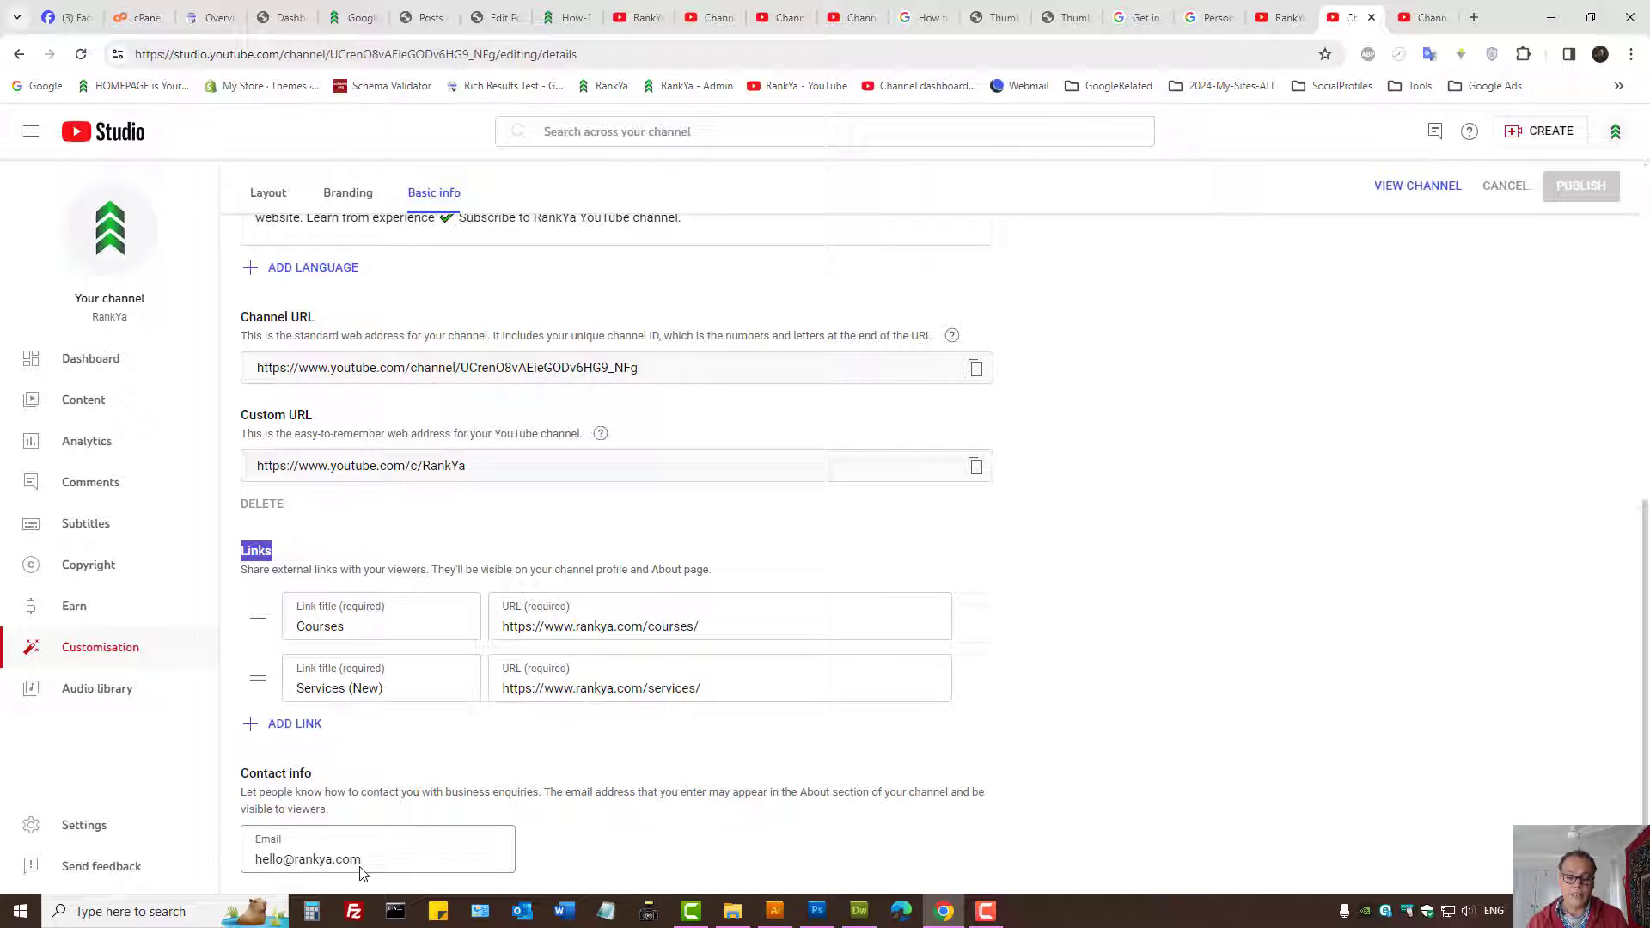
{"action": "left_click", "coordinate": [1287, 20]}
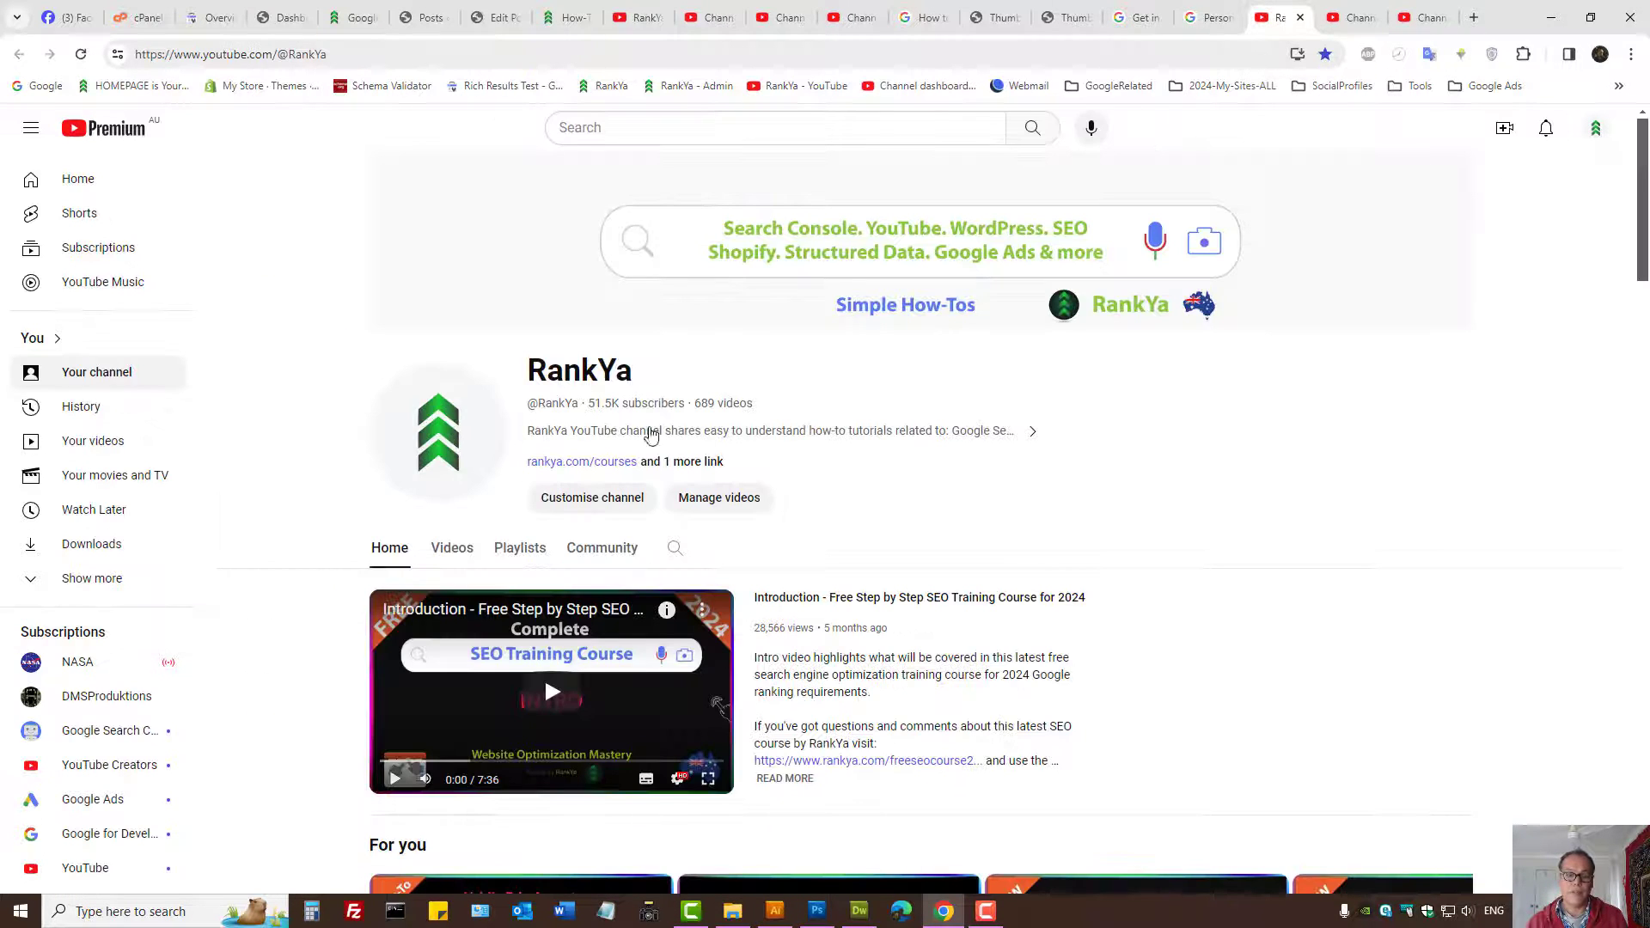
{"action": "left_click", "coordinate": [619, 447]}
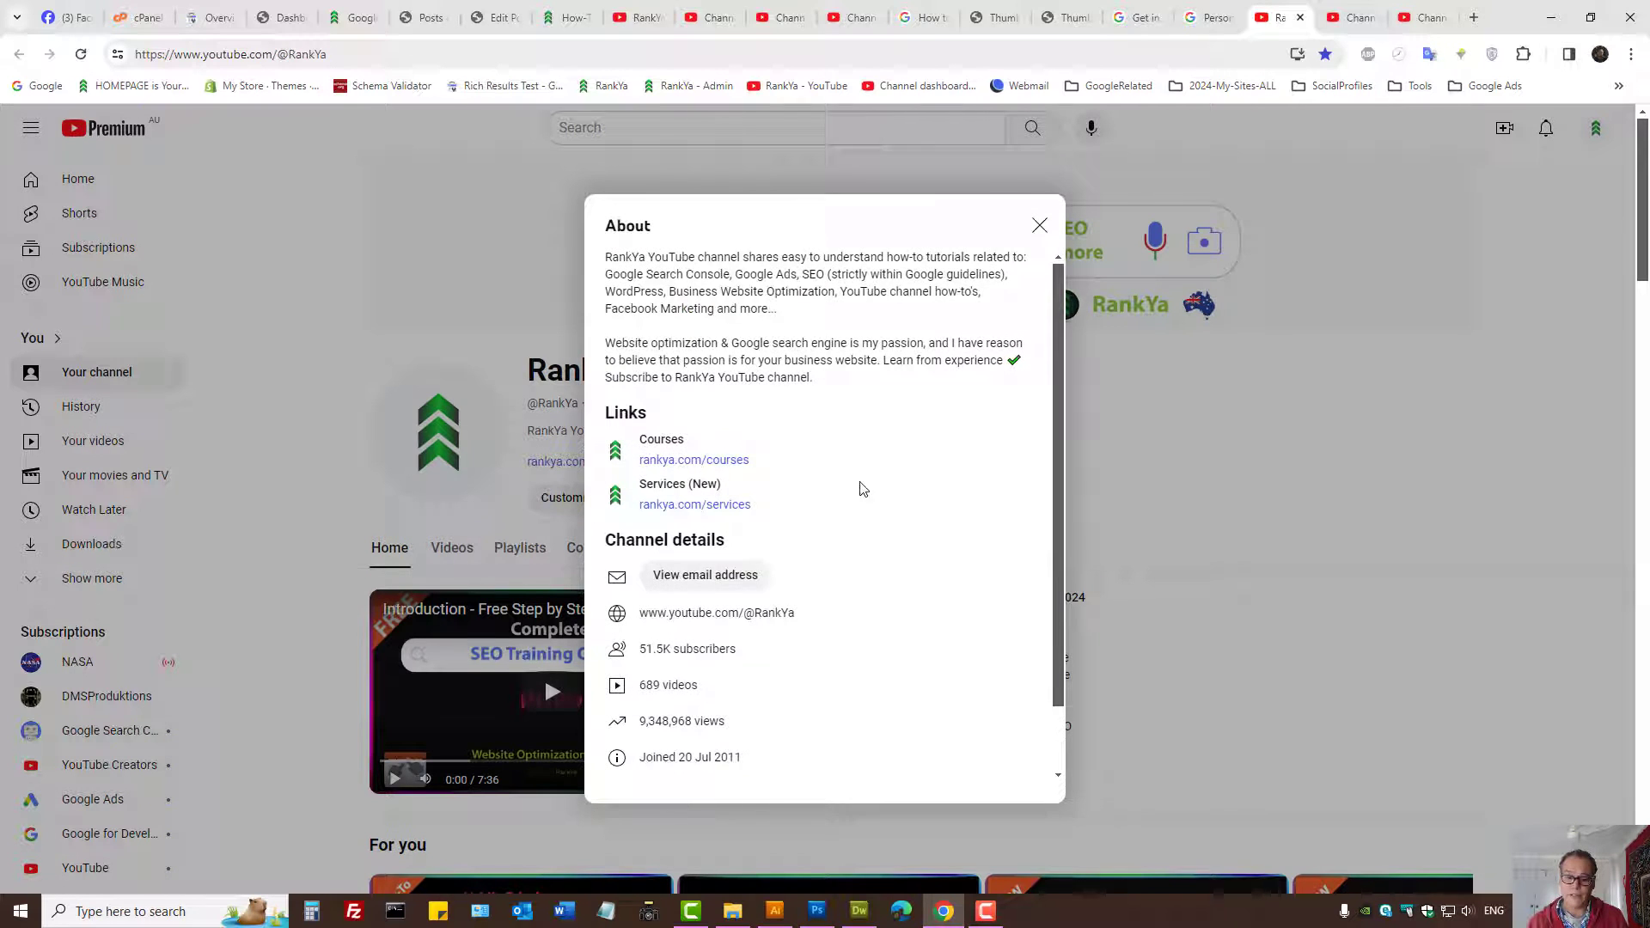
{"action": "left_click", "coordinate": [675, 587]}
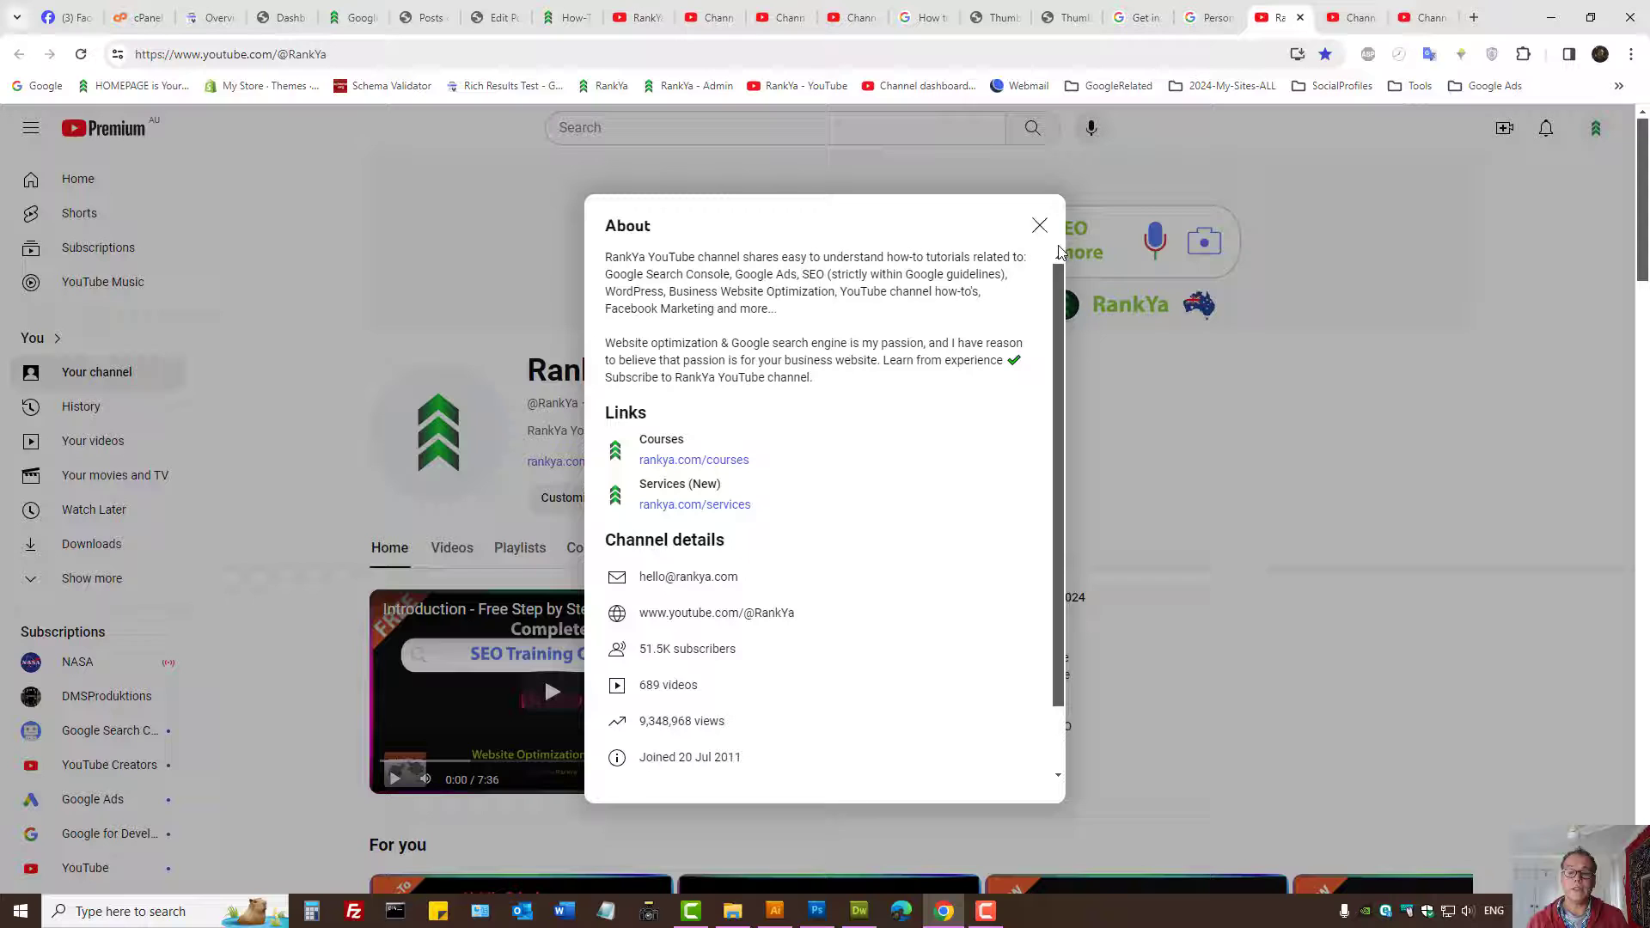
{"action": "left_click", "coordinate": [1040, 226]}
{"action": "left_click", "coordinate": [1352, 17]}
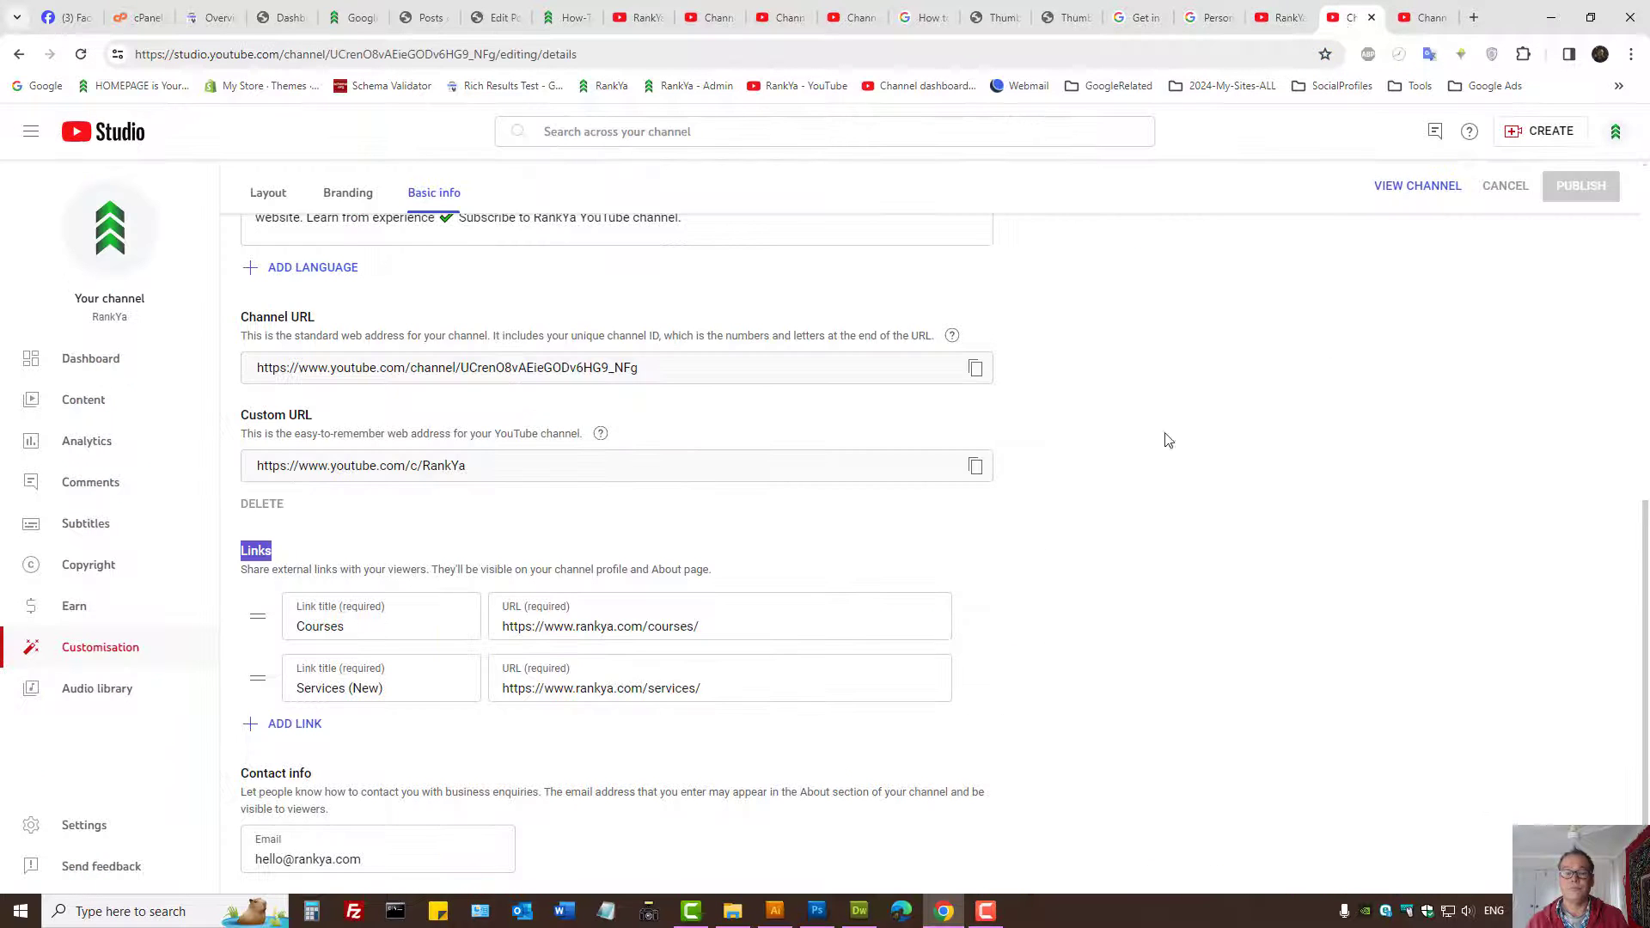
{"action": "scroll", "coordinate": [1168, 440], "scroll_direction": "up", "scroll_amount": 3}
{"action": "scroll", "coordinate": [1018, 439], "scroll_direction": "up", "scroll_amount": 2}
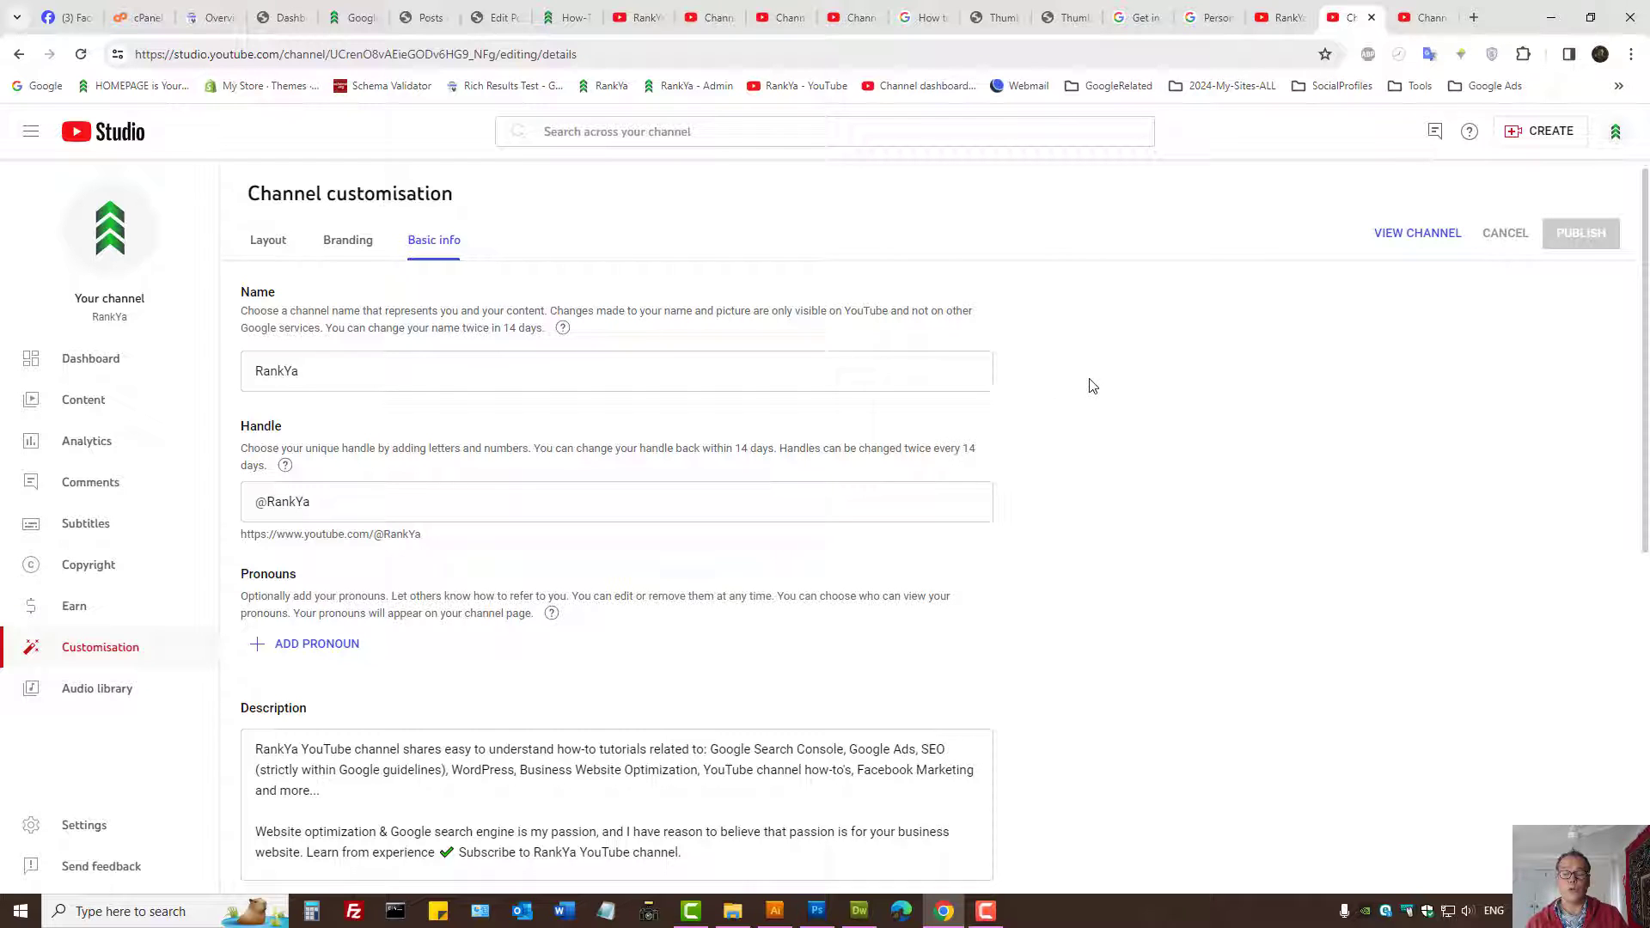
{"action": "left_click", "coordinate": [1284, 17]}
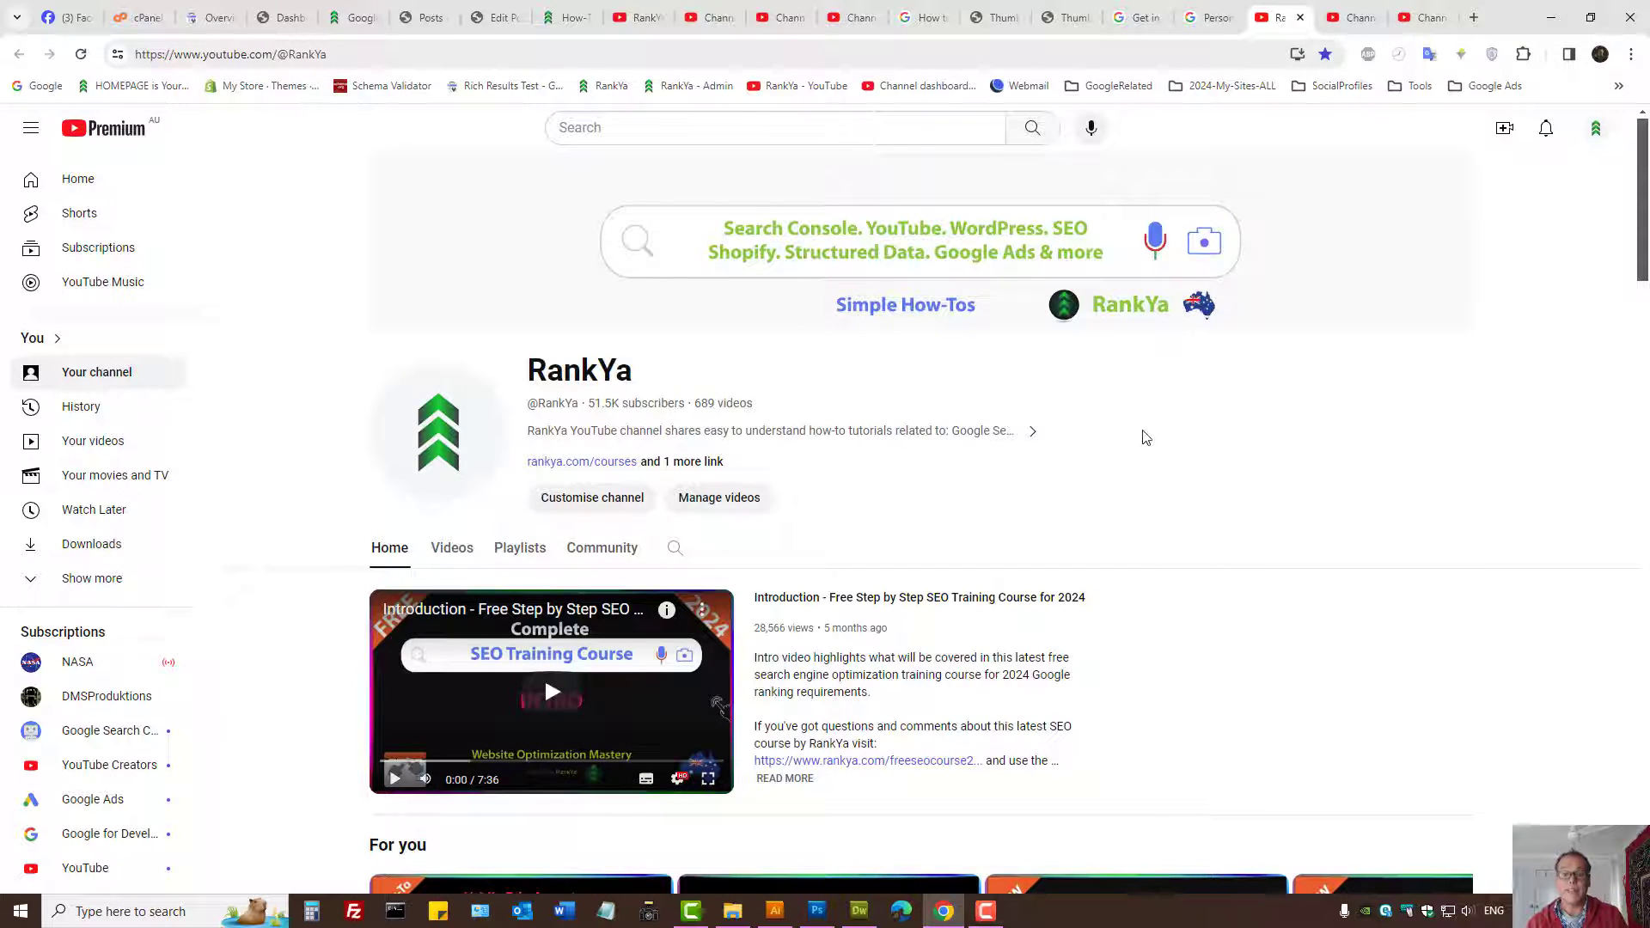
{"action": "left_click", "coordinate": [1355, 18]}
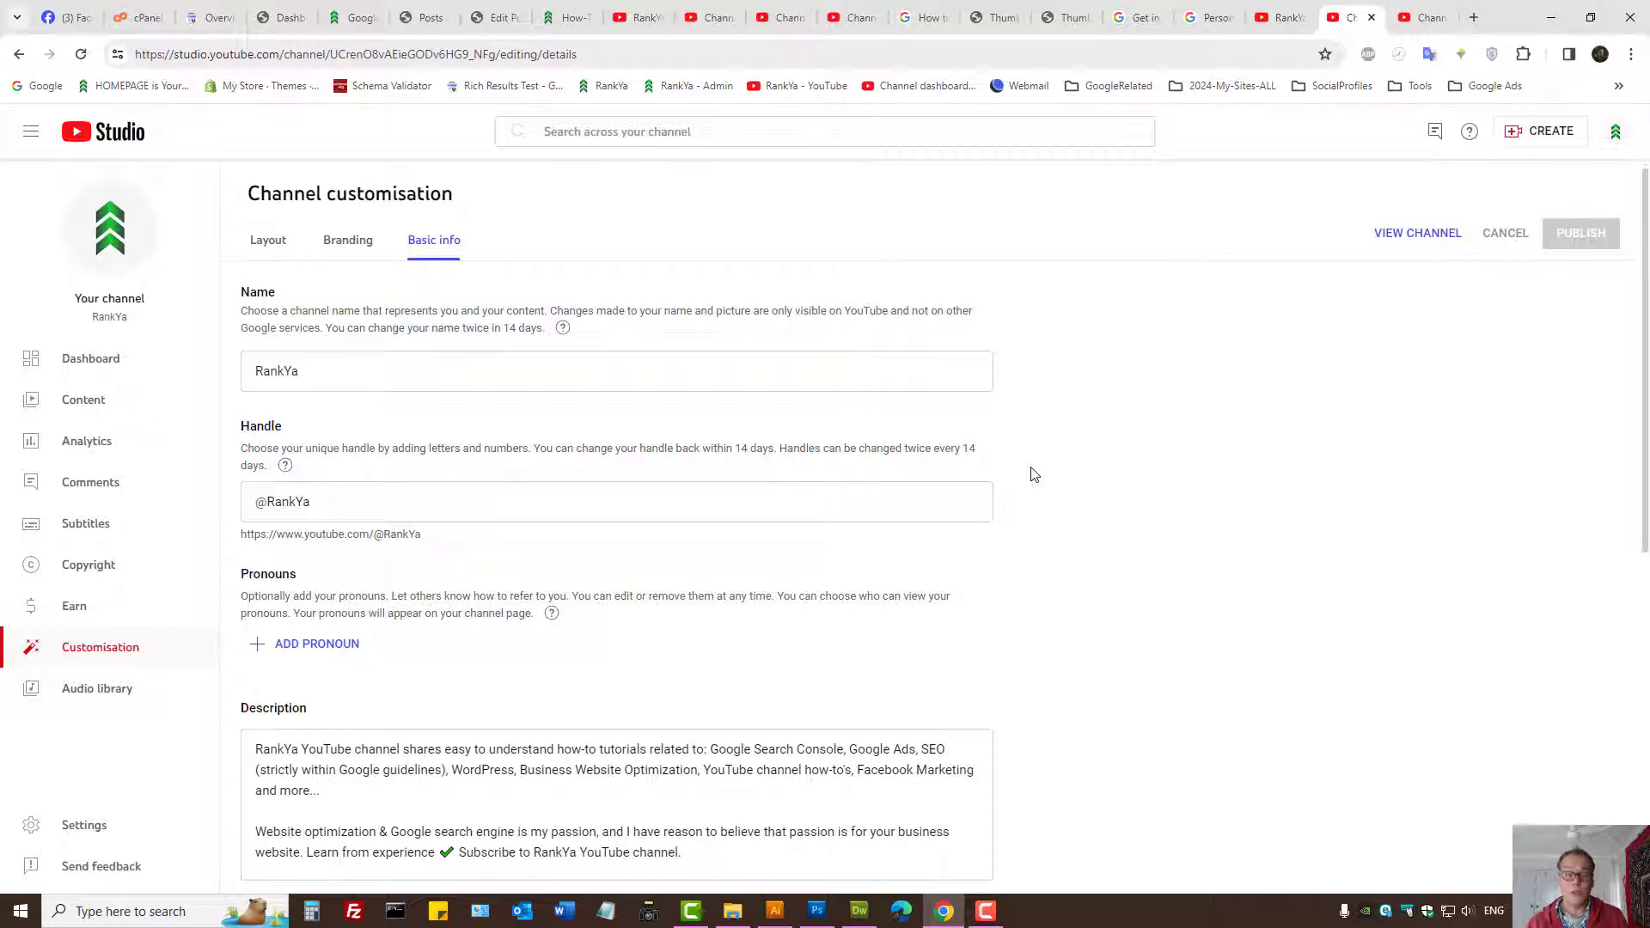
Step: Open Channel settings, view country and keywords, then highlight Advanced settings' Made for Kids question
{"action": "left_click", "coordinate": [83, 828]}
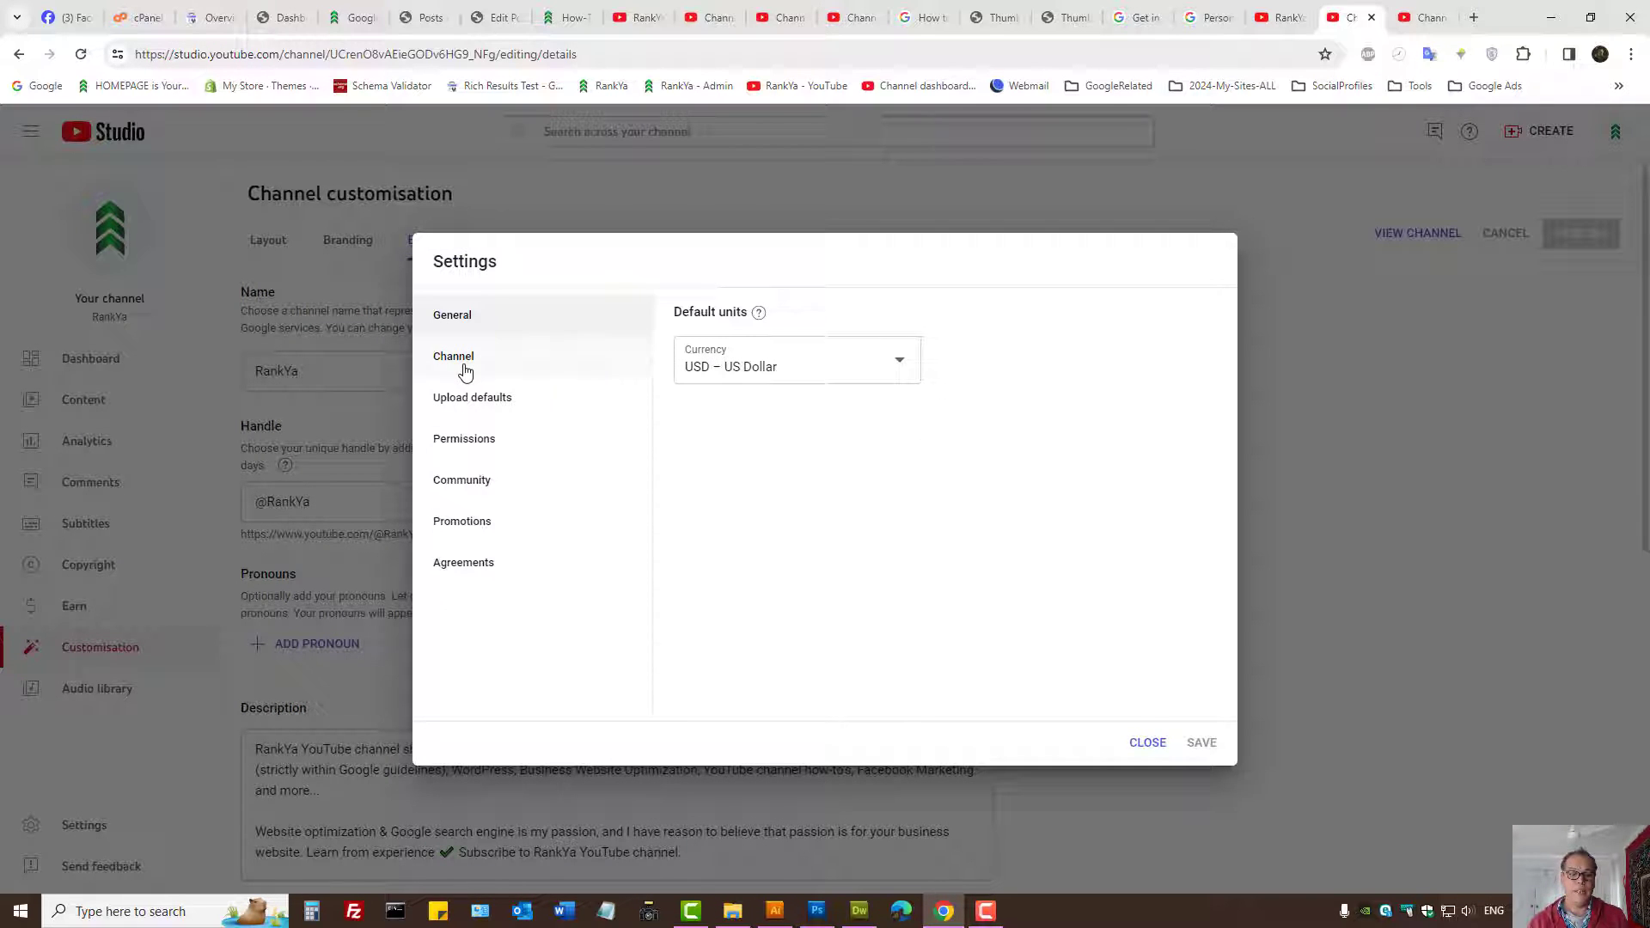
{"action": "left_click", "coordinate": [462, 368]}
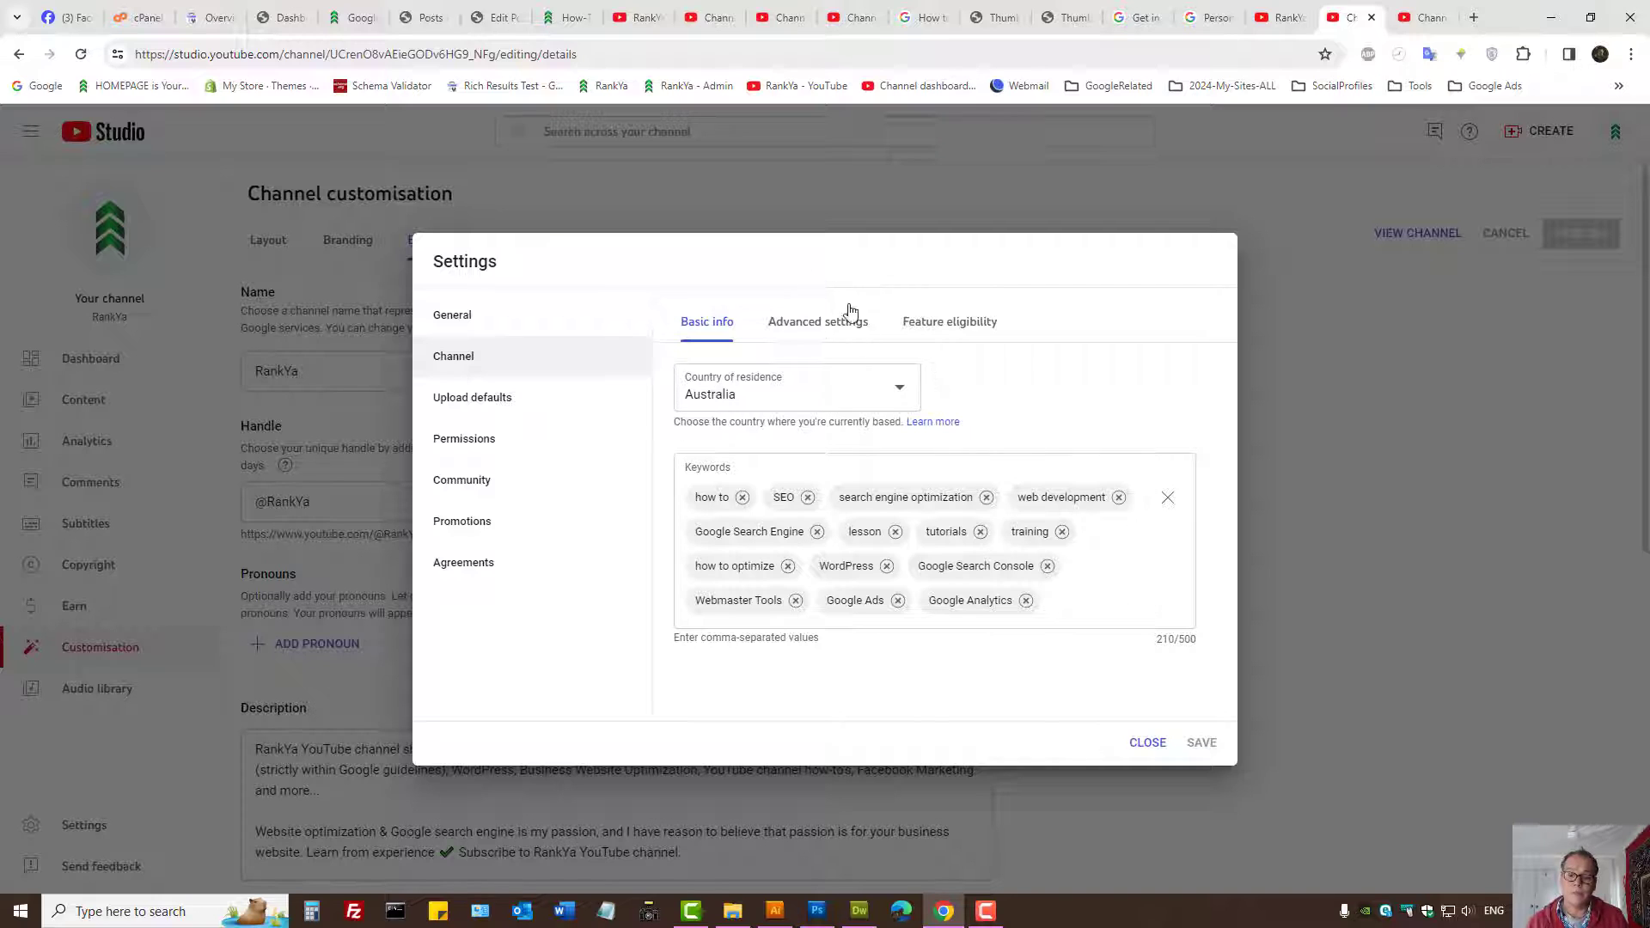
{"action": "left_click", "coordinate": [819, 331]}
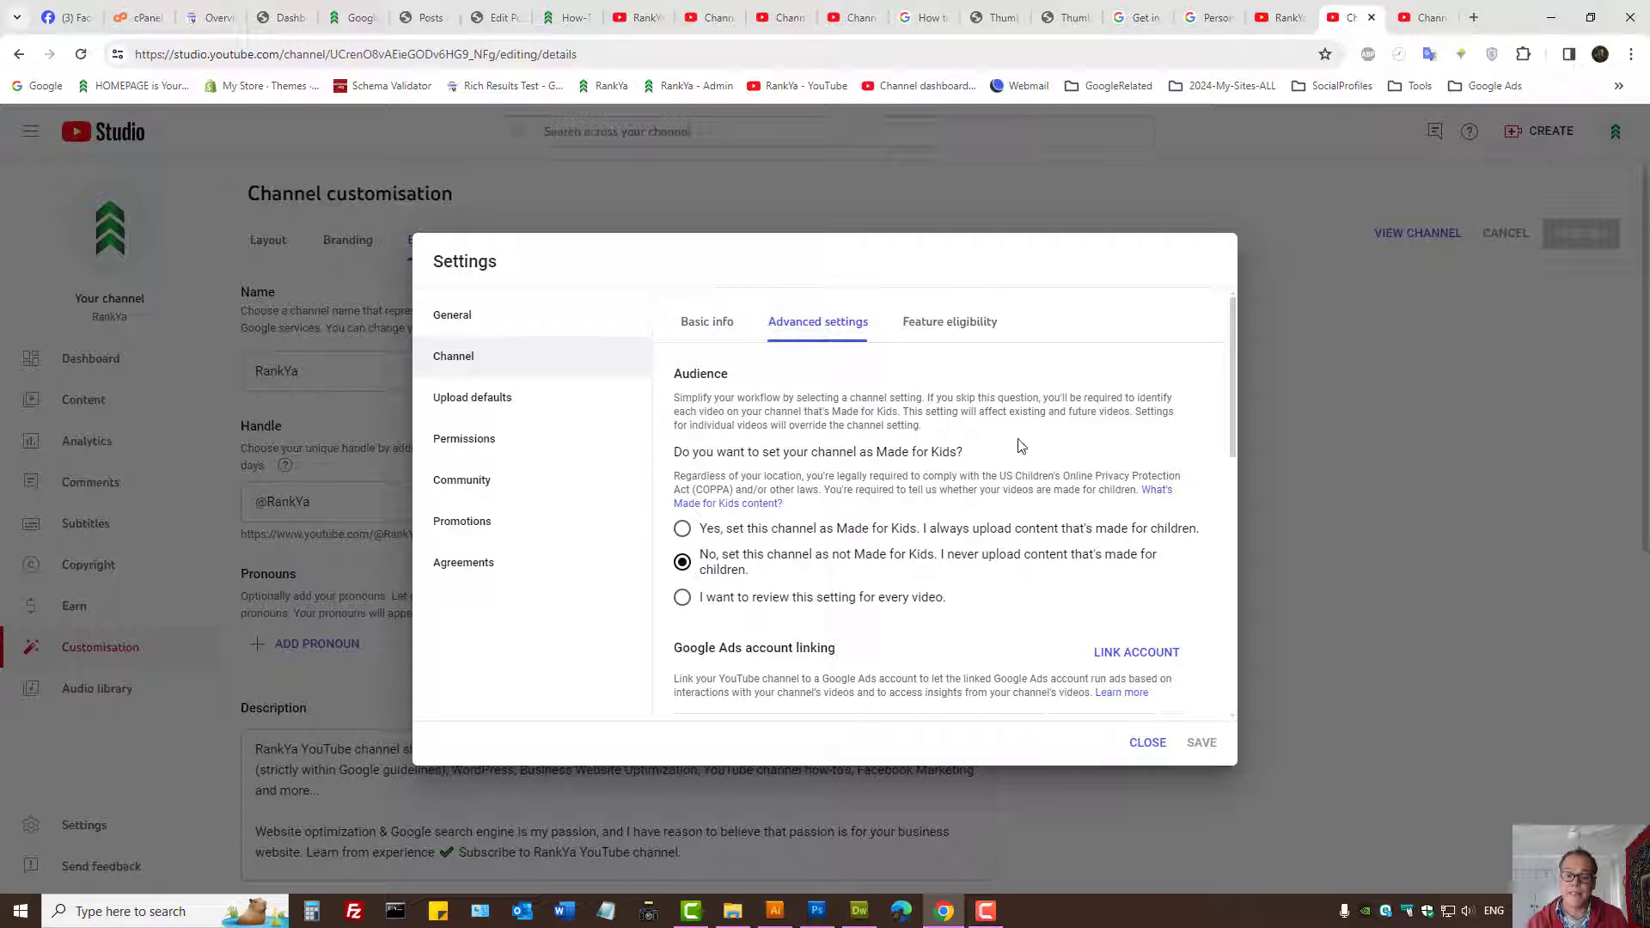
{"action": "triple_click", "coordinate": [906, 451]}
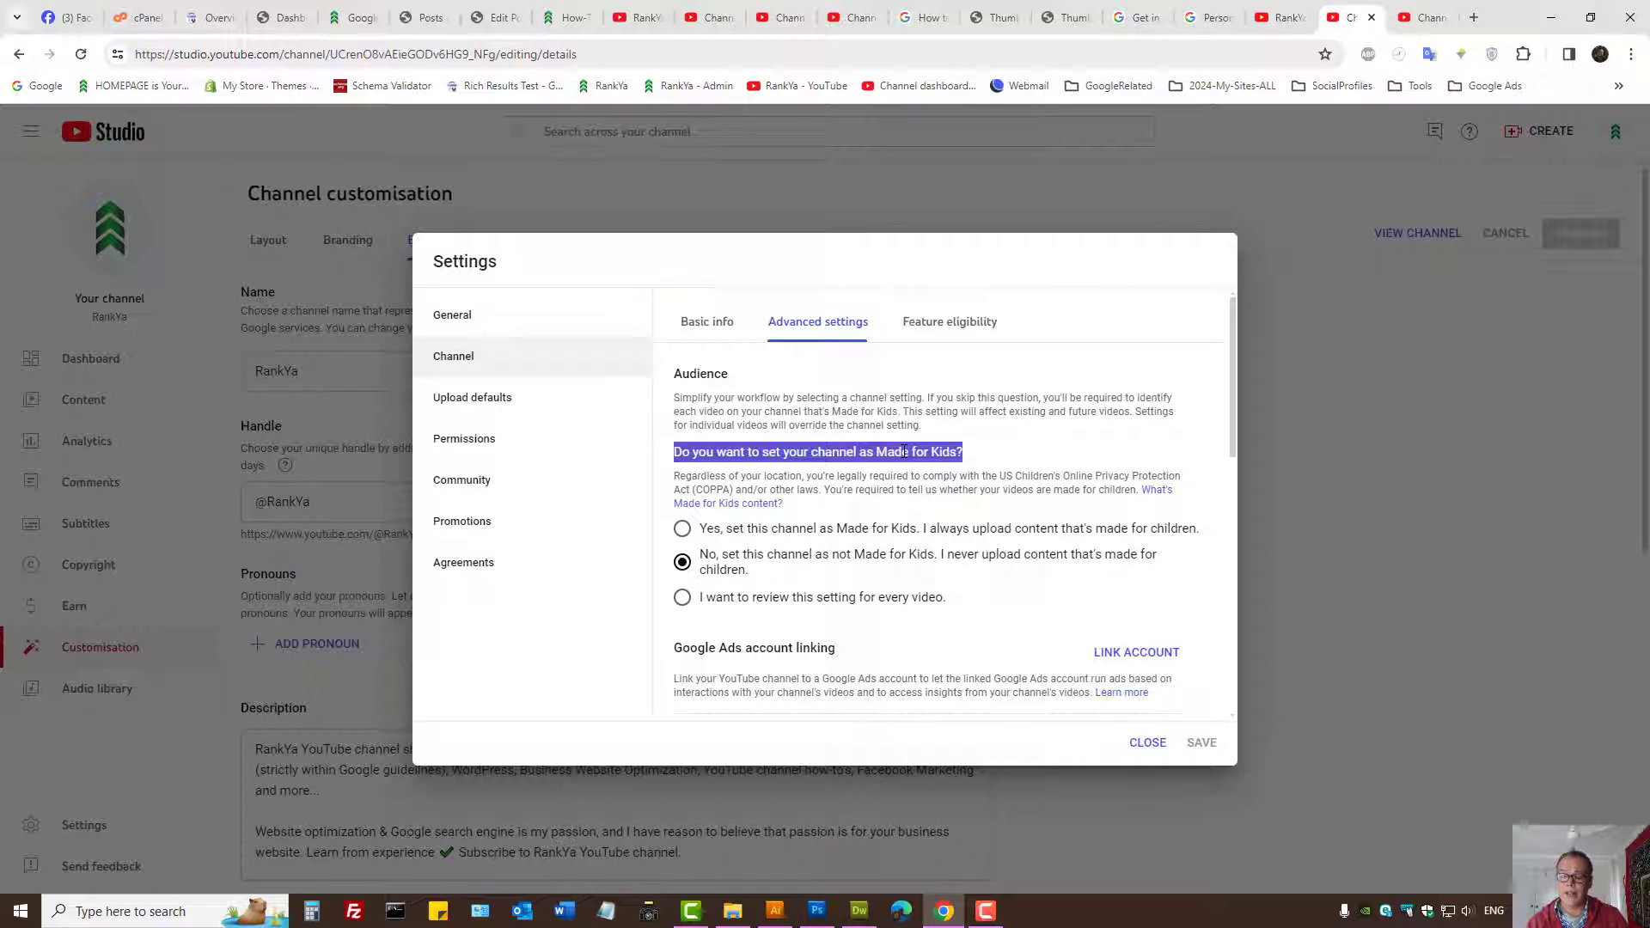
{"action": "left_click", "coordinate": [960, 559]}
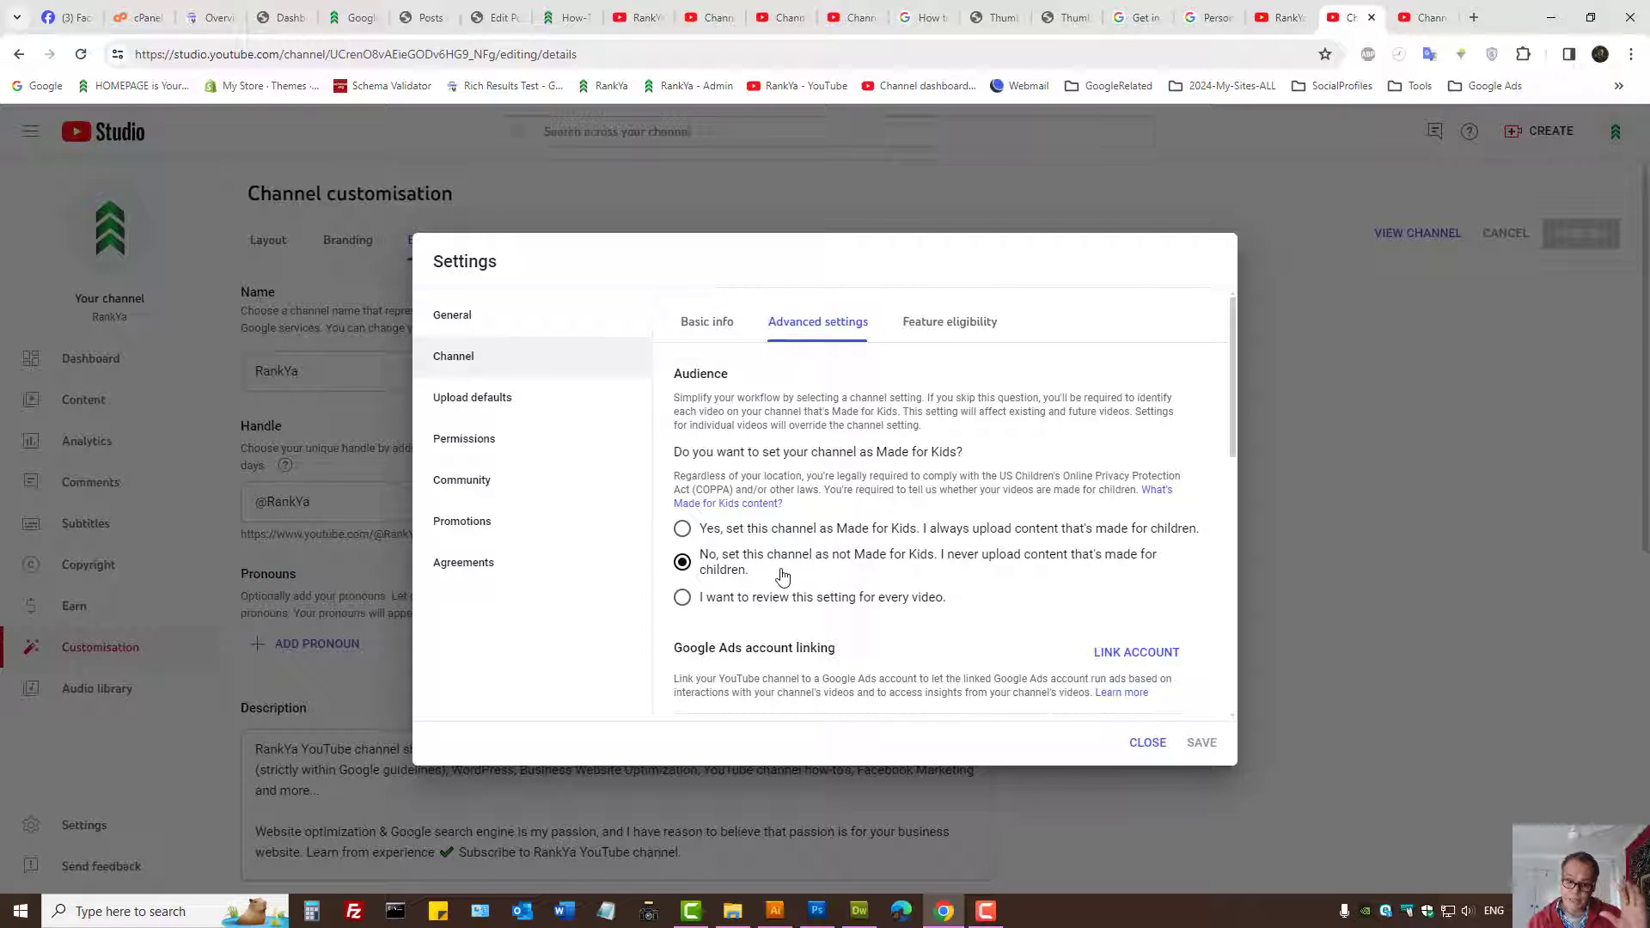
{"action": "scroll", "coordinate": [993, 388], "scroll_direction": "down", "scroll_amount": 2}
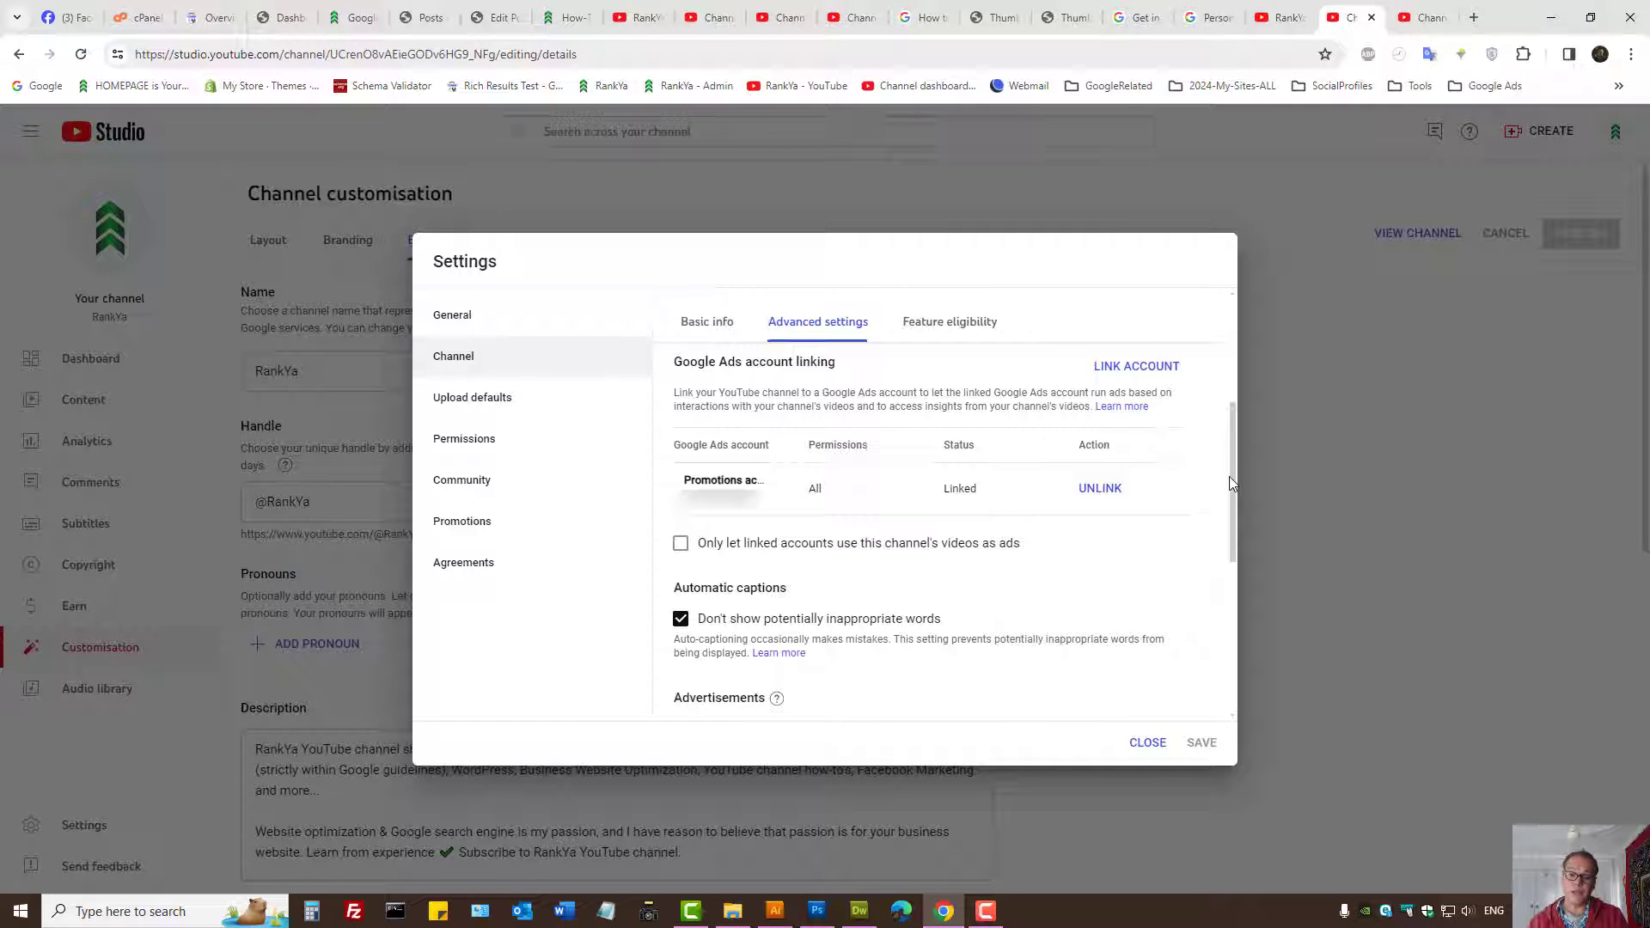
{"action": "left_click_drag", "start_coordinate": [1235, 484], "coordinate": [1220, 528]}
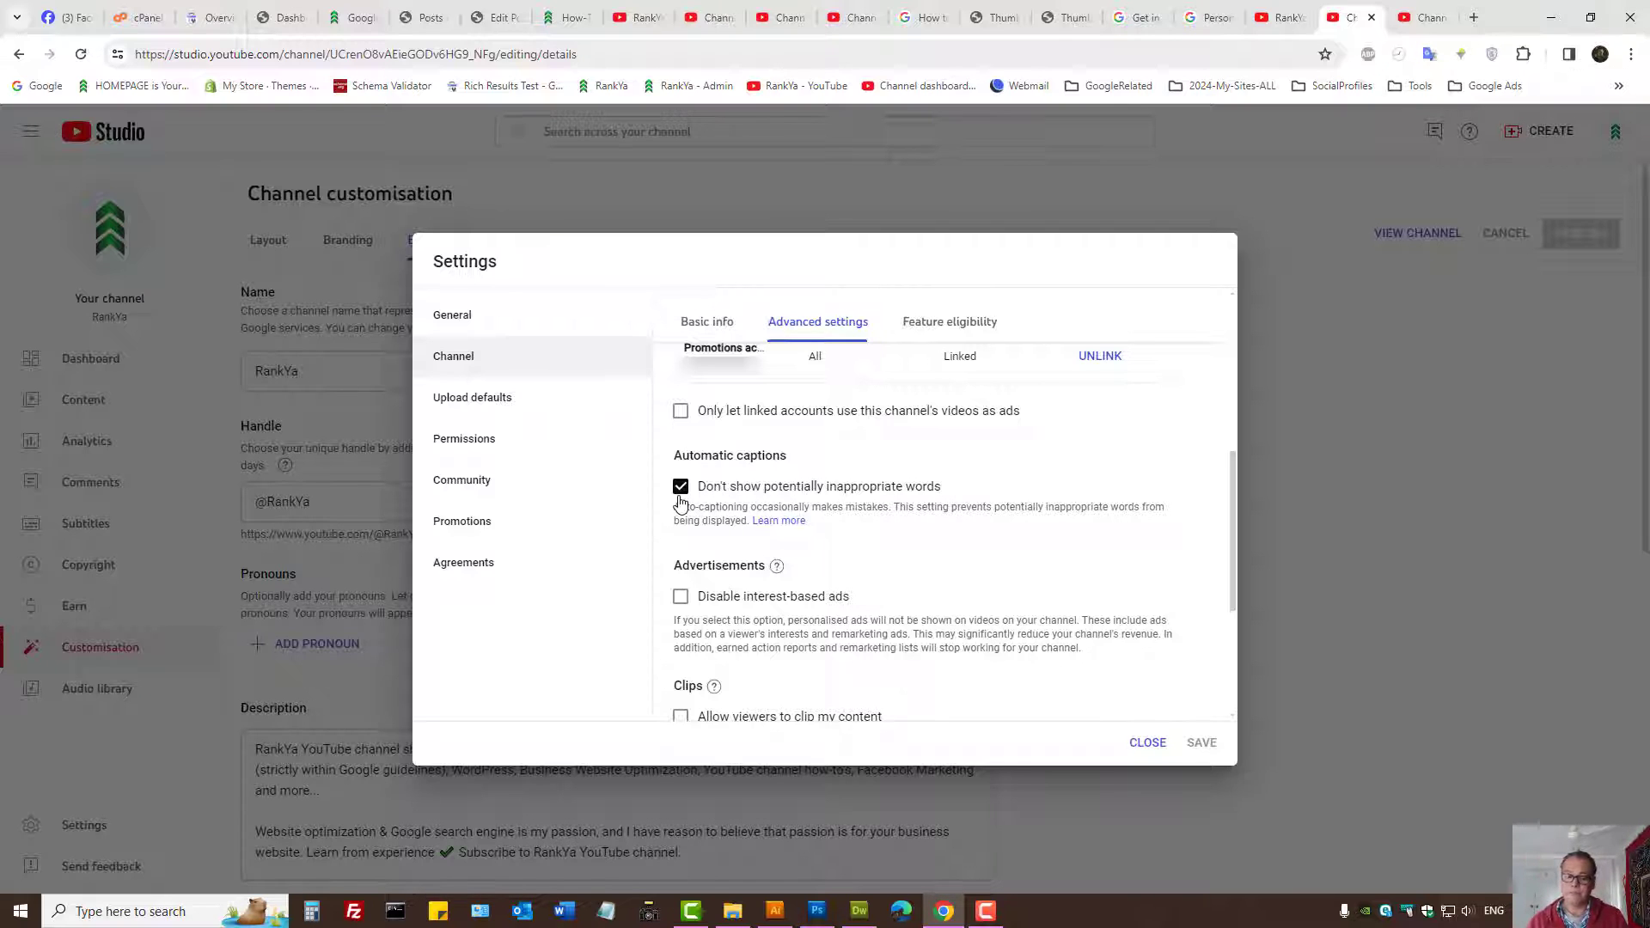
{"action": "scroll", "coordinate": [911, 620], "scroll_direction": "down", "scroll_amount": 2}
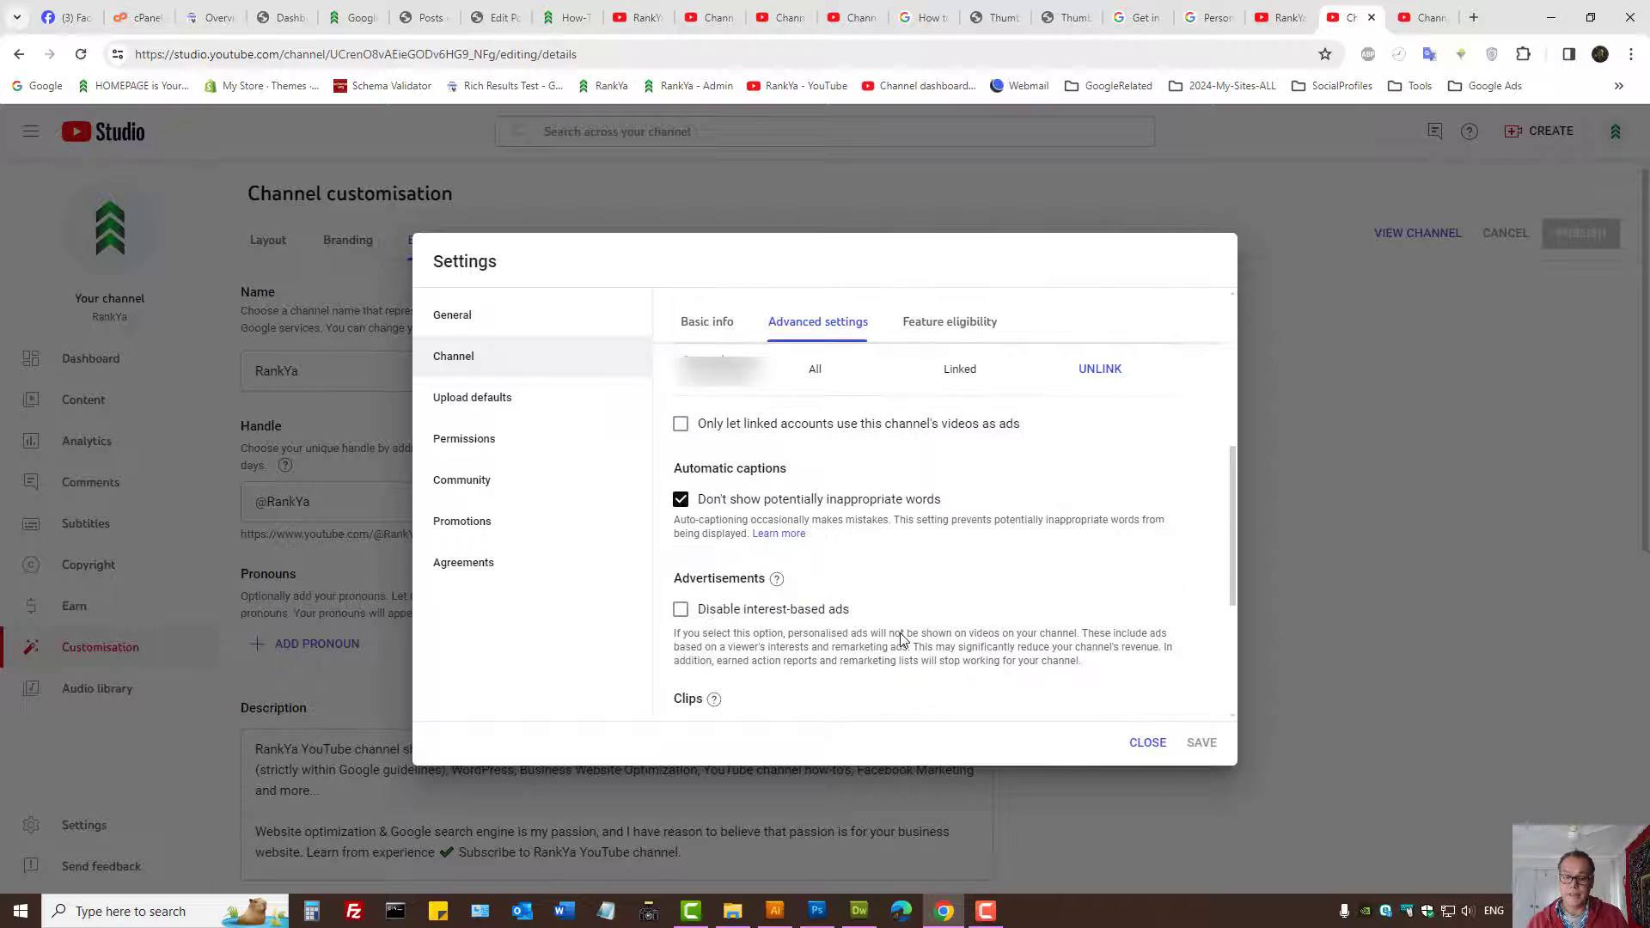
{"action": "scroll", "coordinate": [902, 639], "scroll_direction": "up", "scroll_amount": 2}
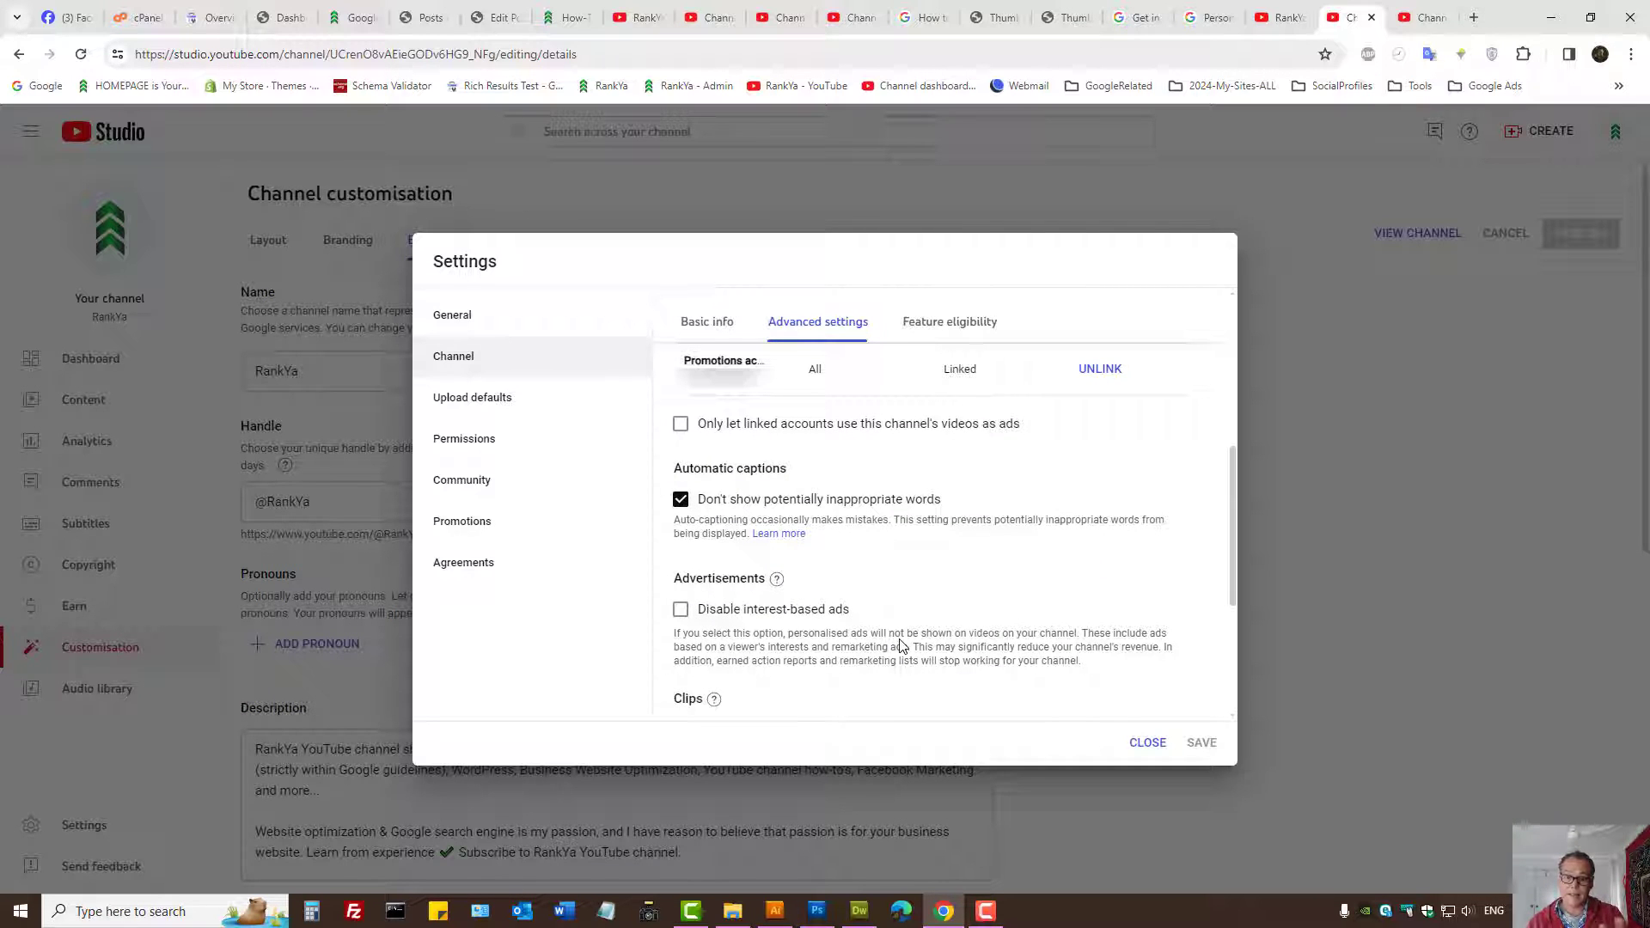
Step: Show feature eligibility and expand then collapse the Standard and Intermediate features details
{"action": "left_click", "coordinate": [965, 322]}
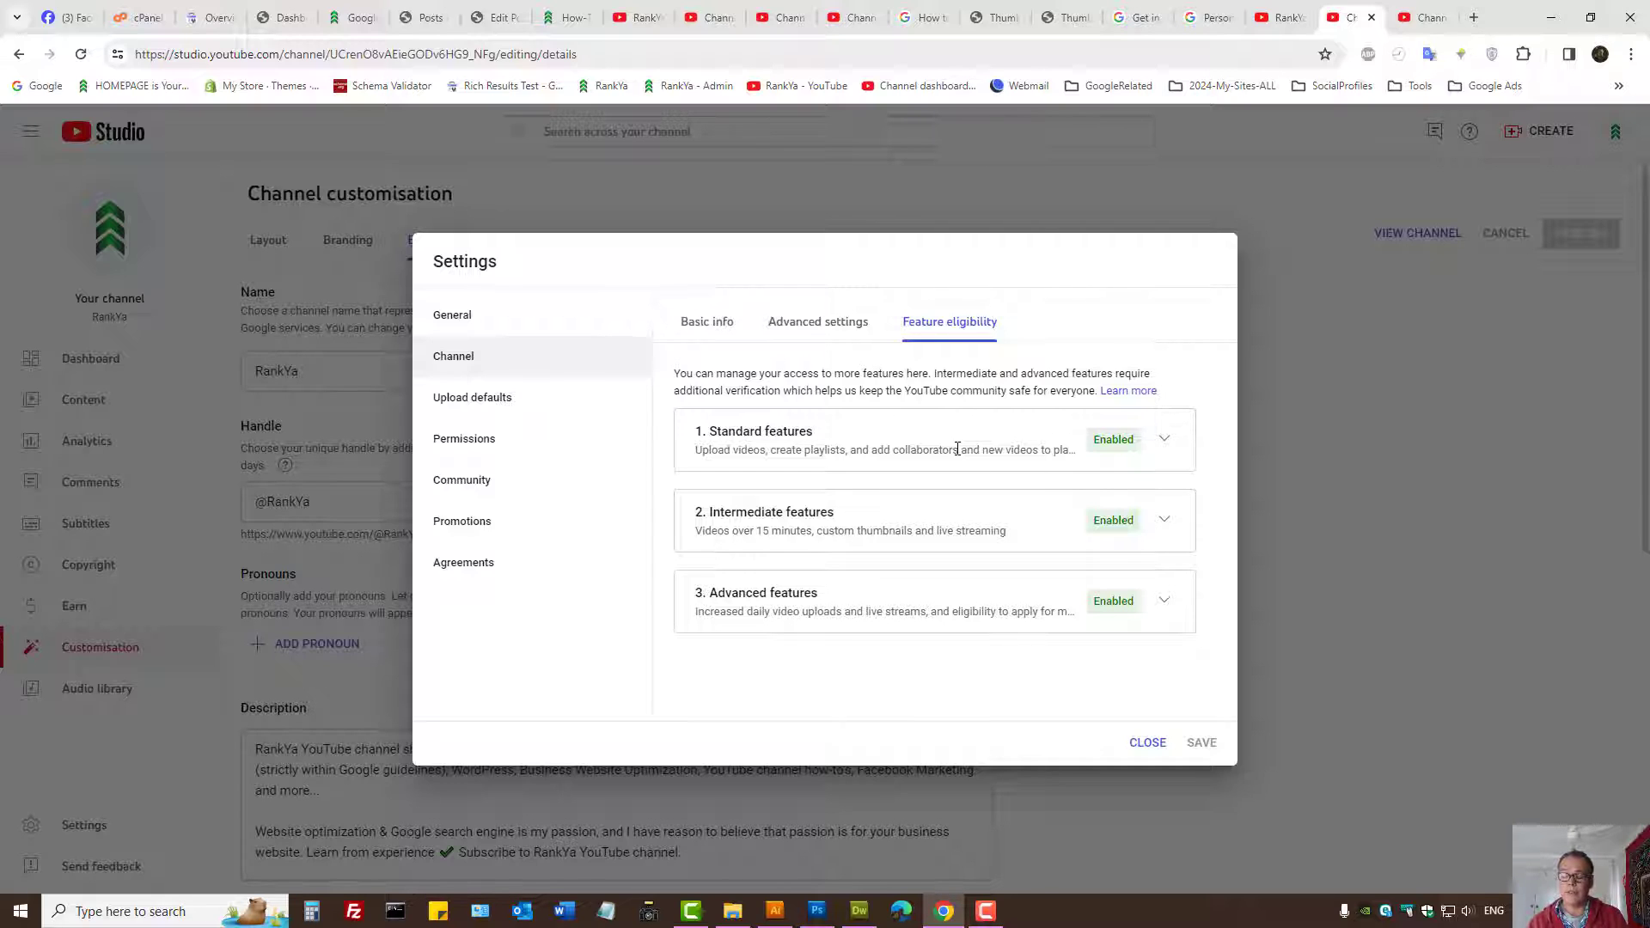
{"action": "left_click", "coordinate": [1161, 445]}
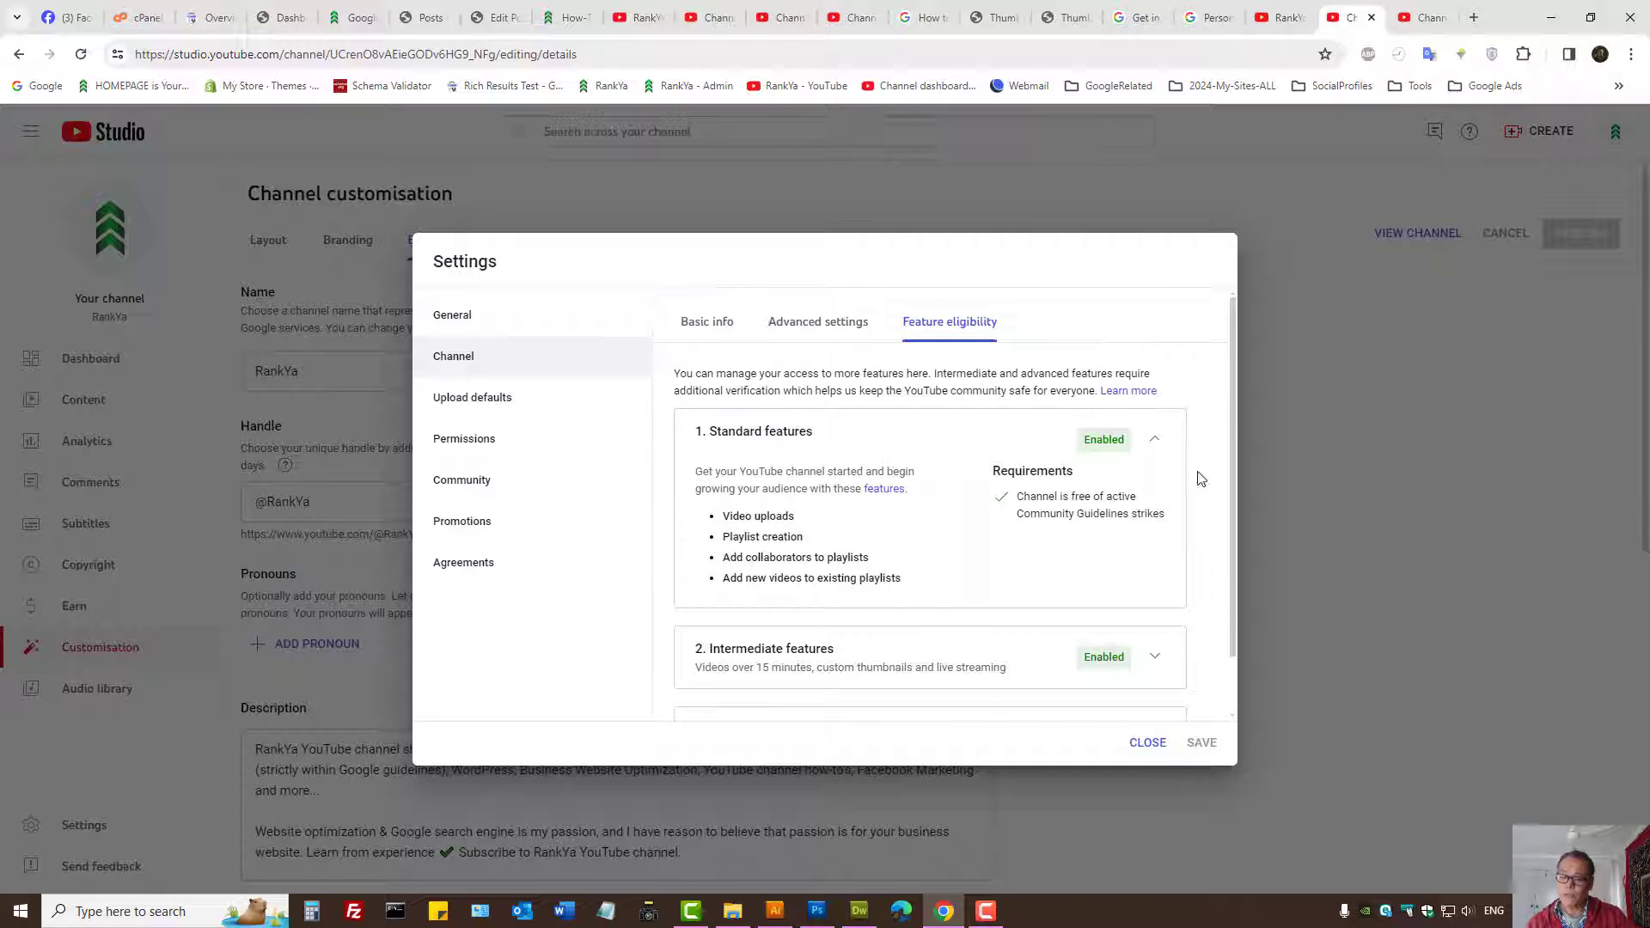
{"action": "left_click", "coordinate": [1160, 445]}
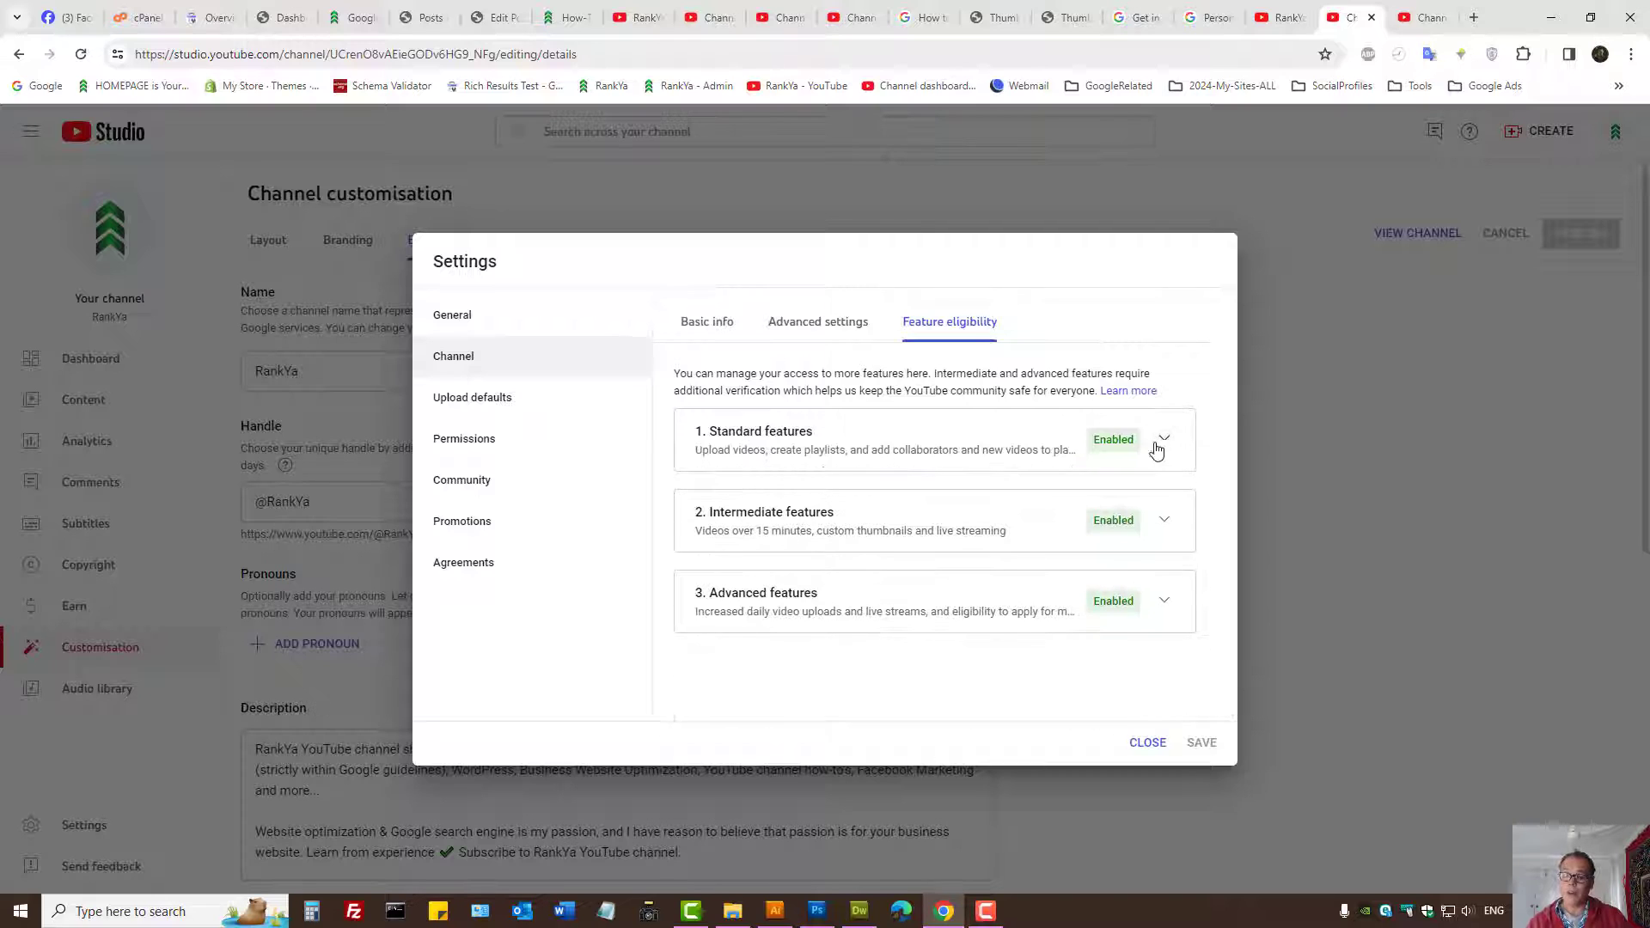
{"action": "left_click", "coordinate": [1164, 523]}
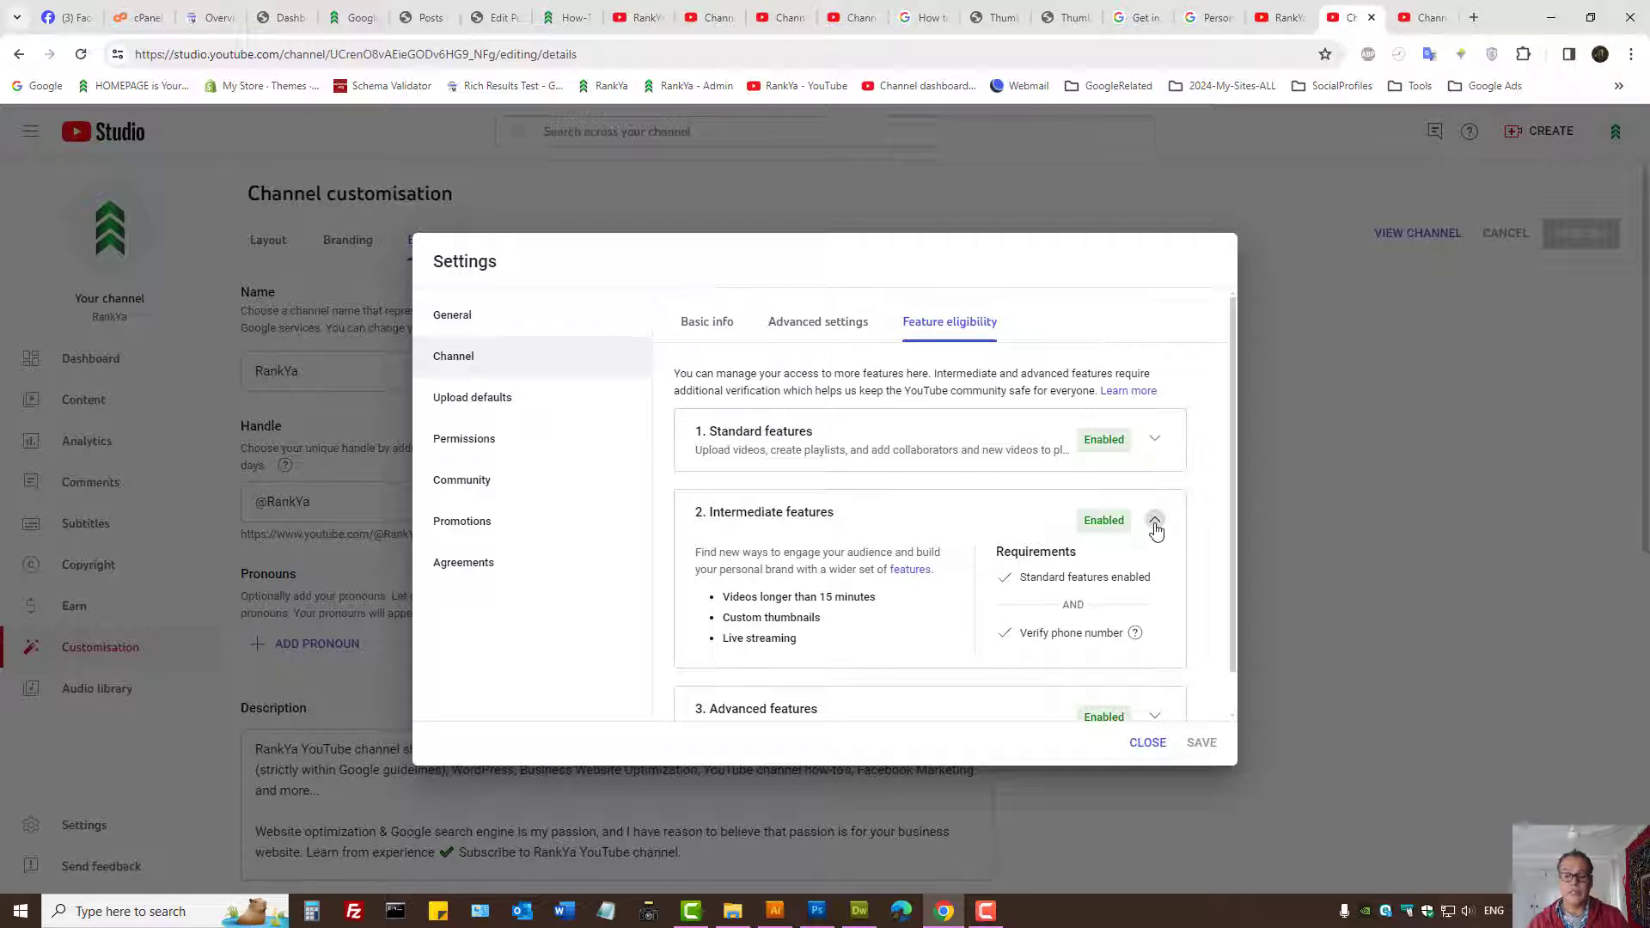
{"action": "left_click", "coordinate": [1155, 525]}
Step: Expand Advanced features and highlight its feature list, briefly checking the public channel page
{"action": "left_click", "coordinate": [1168, 607]}
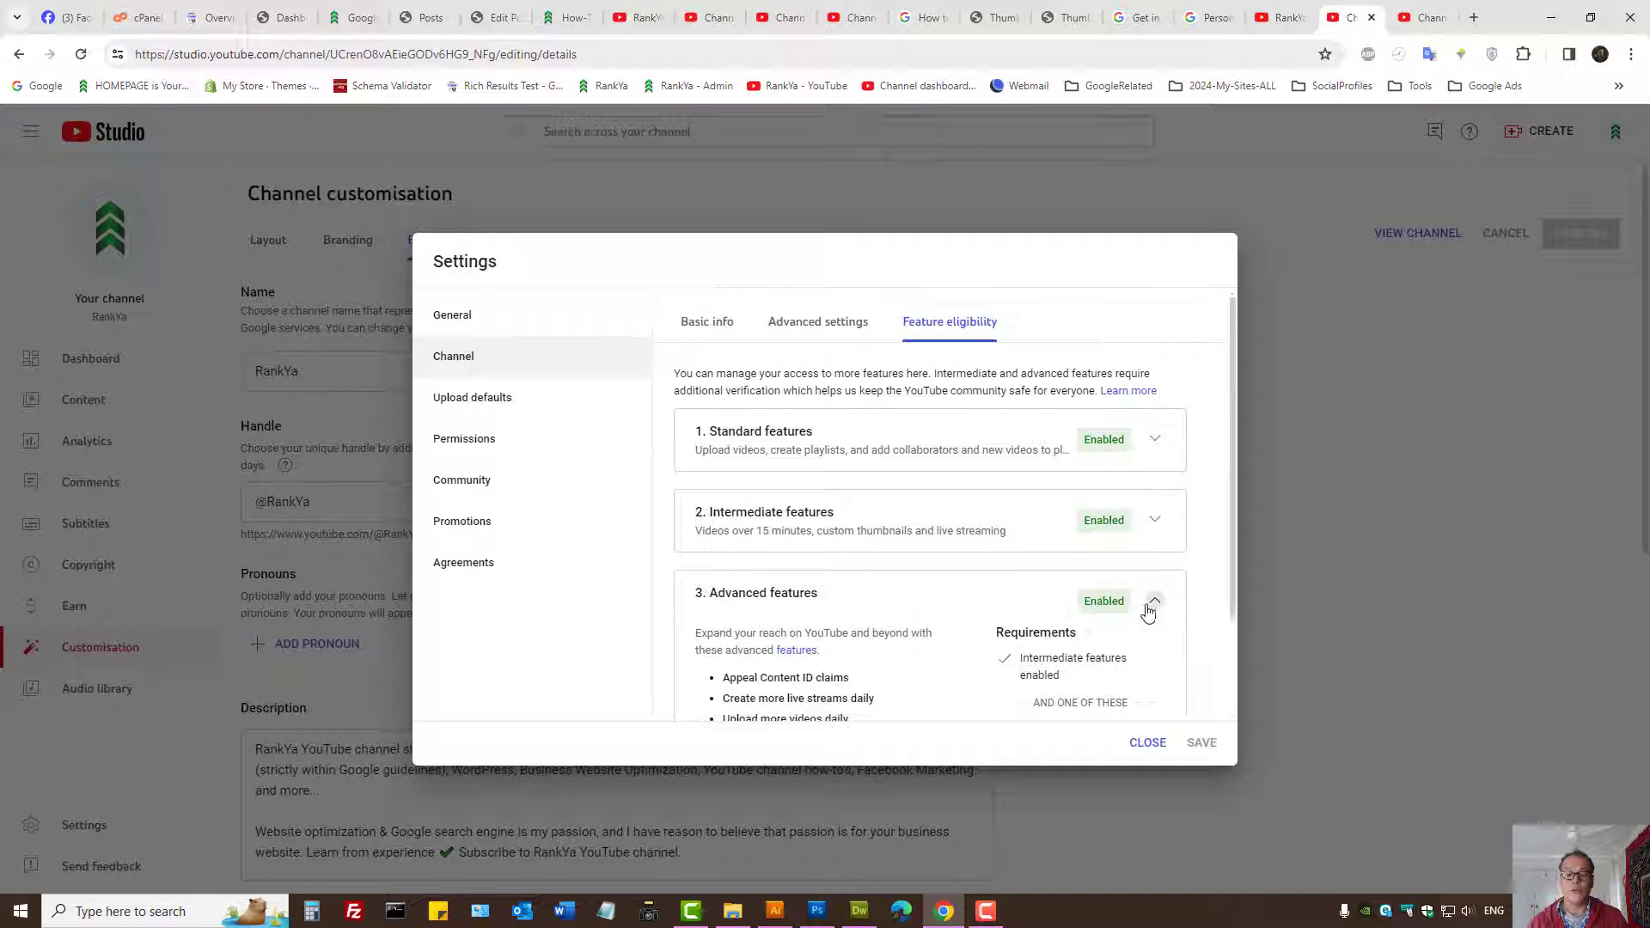
{"action": "scroll", "coordinate": [910, 603], "scroll_direction": "down", "scroll_amount": 1}
{"action": "scroll", "coordinate": [909, 602], "scroll_direction": "down", "scroll_amount": 1}
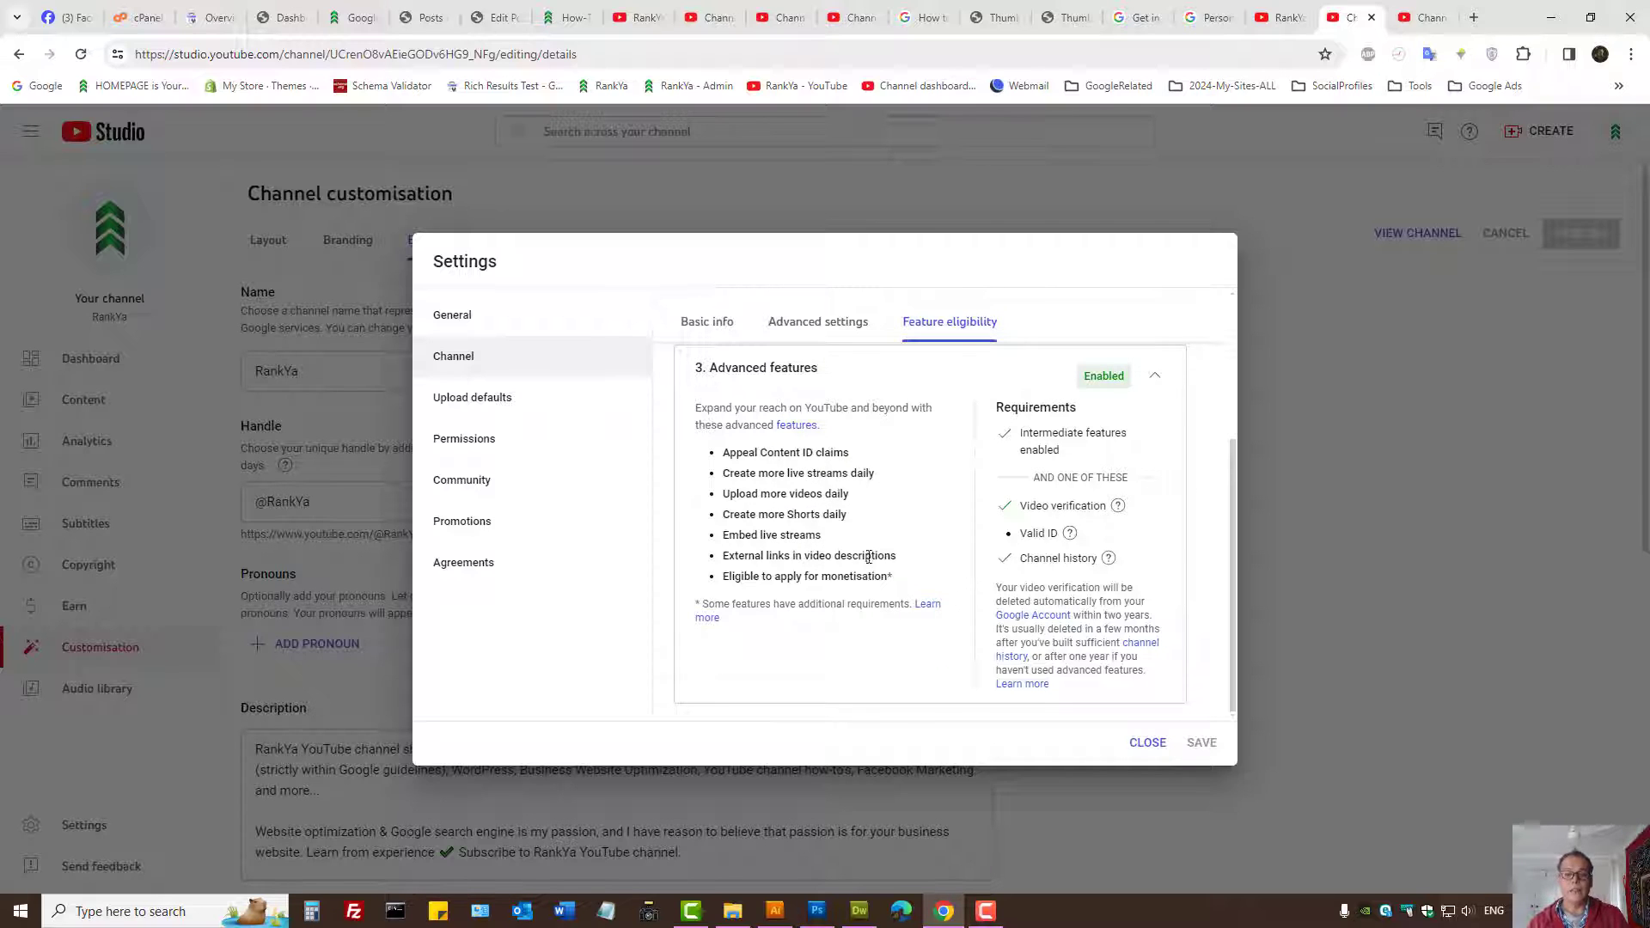
{"action": "left_click_drag", "start_coordinate": [721, 449], "coordinate": [917, 588]}
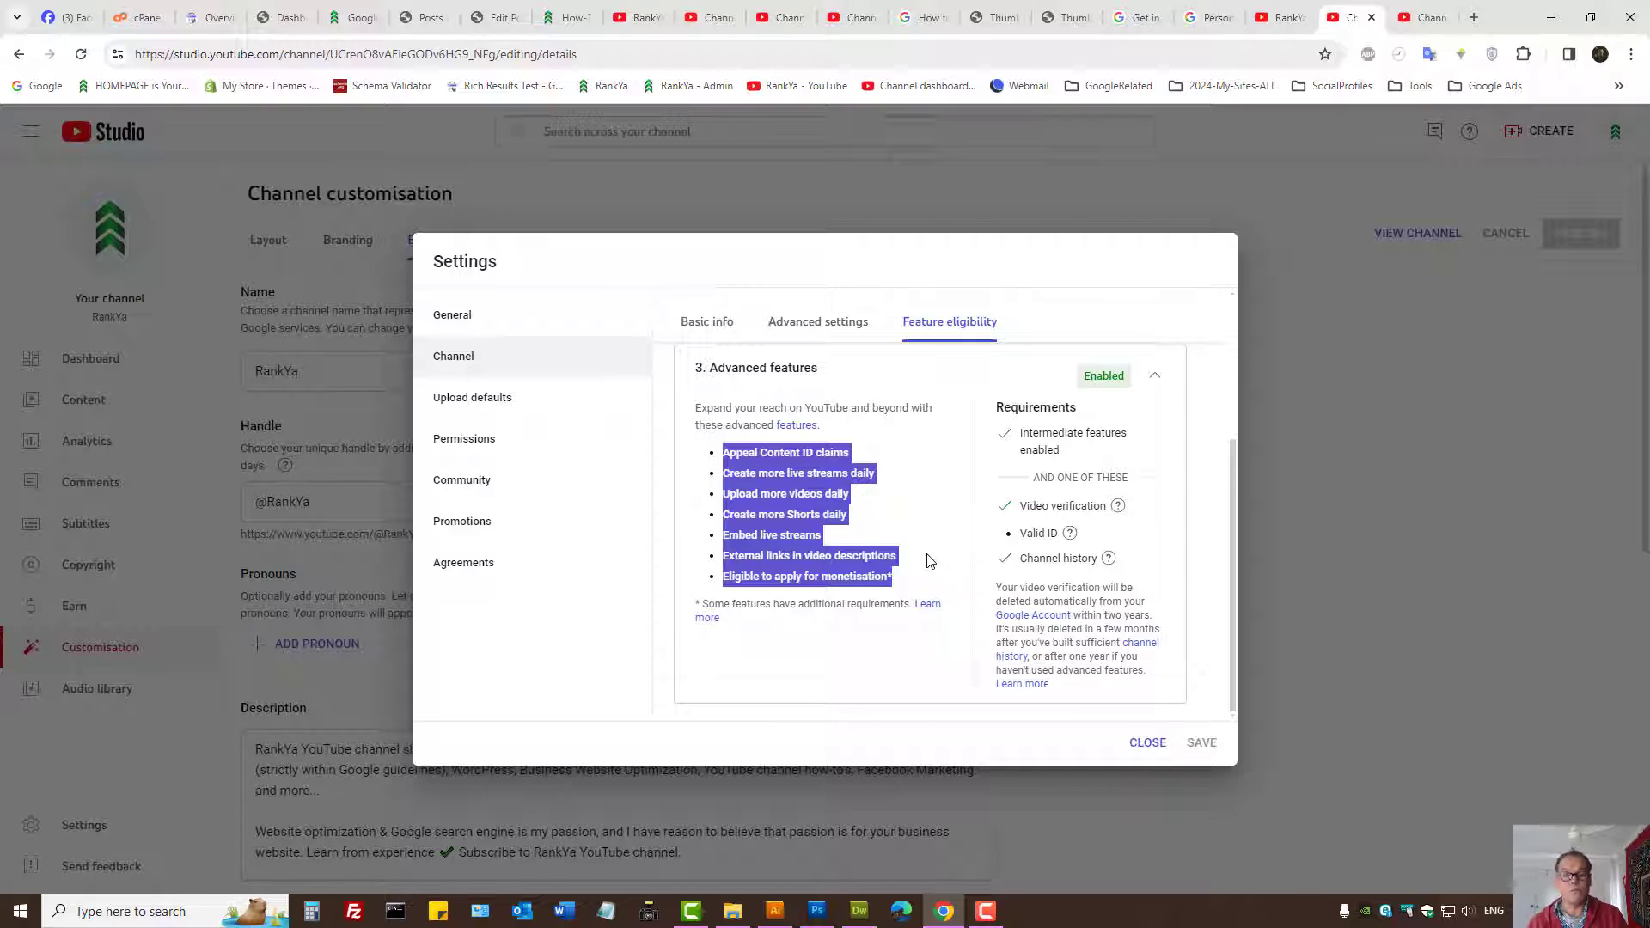
{"action": "left_click", "coordinate": [1277, 17]}
{"action": "key", "text": "ctrl+Tab"}
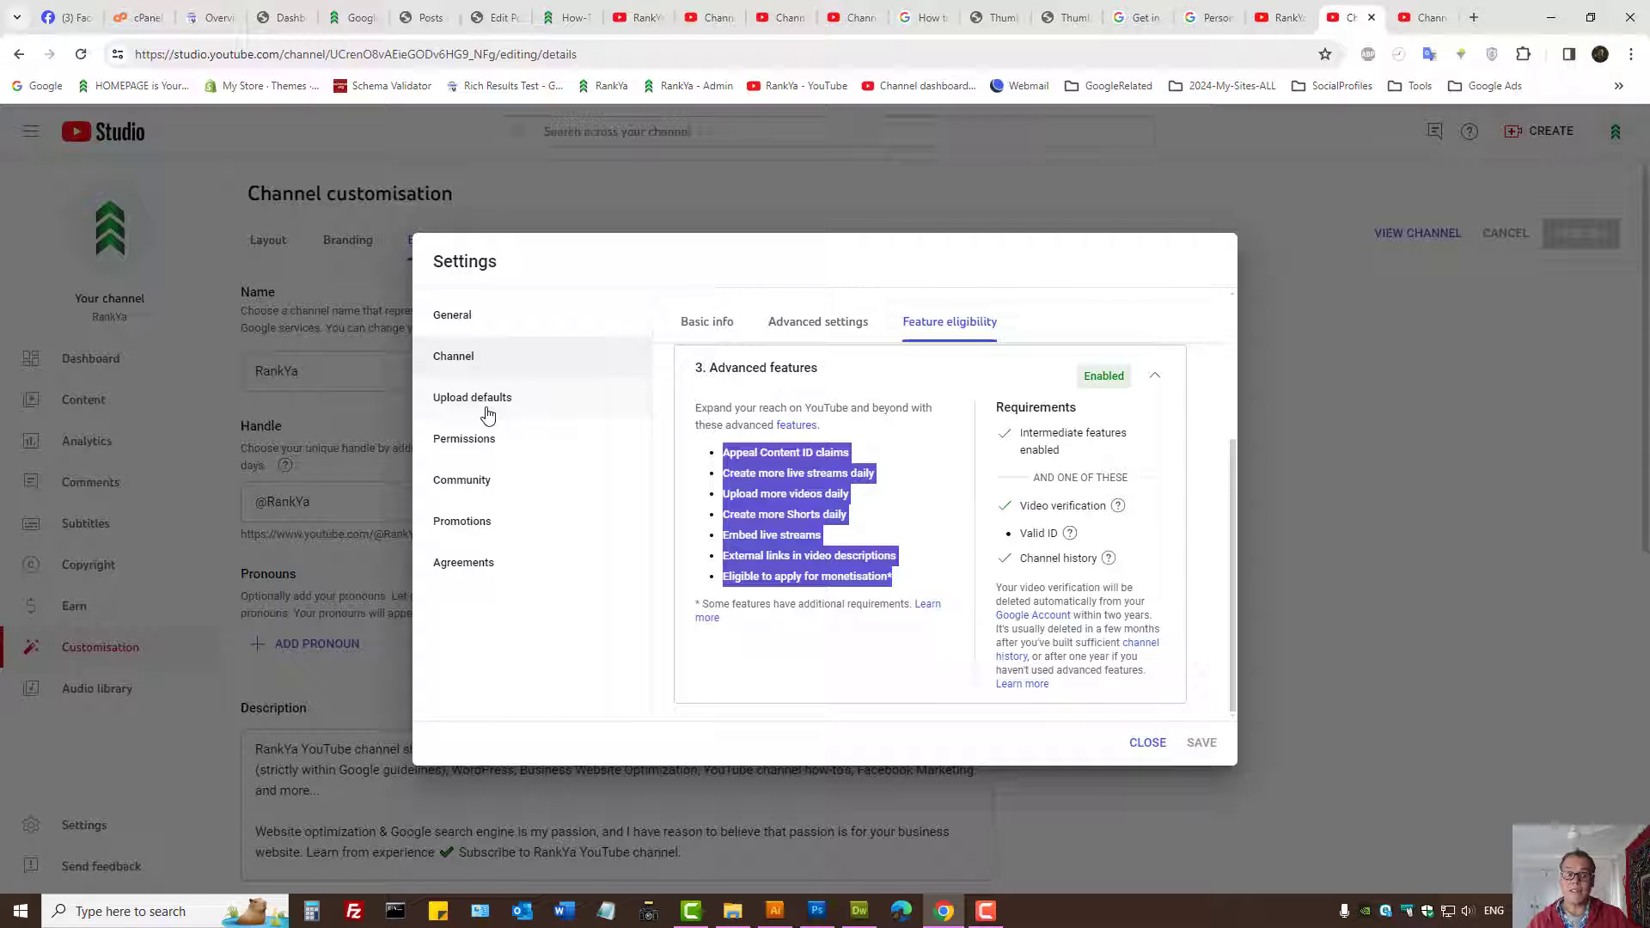
Step: Step through Upload defaults and Community settings to the Default comment and live chat tab
{"action": "left_click", "coordinate": [487, 412]}
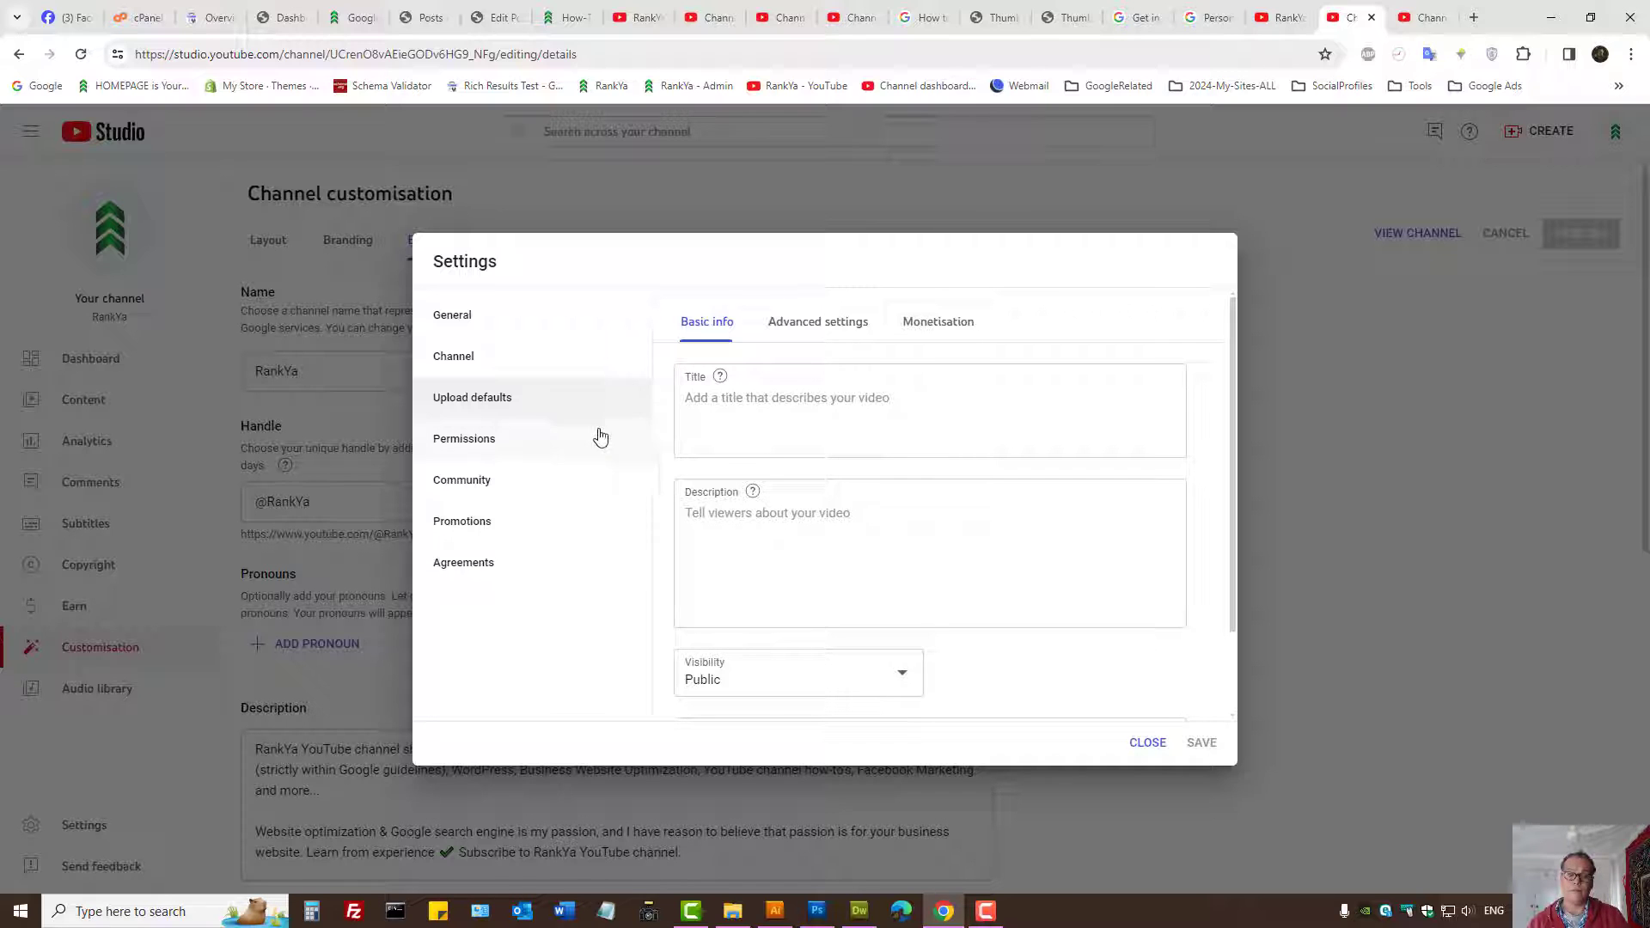
{"action": "left_click", "coordinate": [488, 486]}
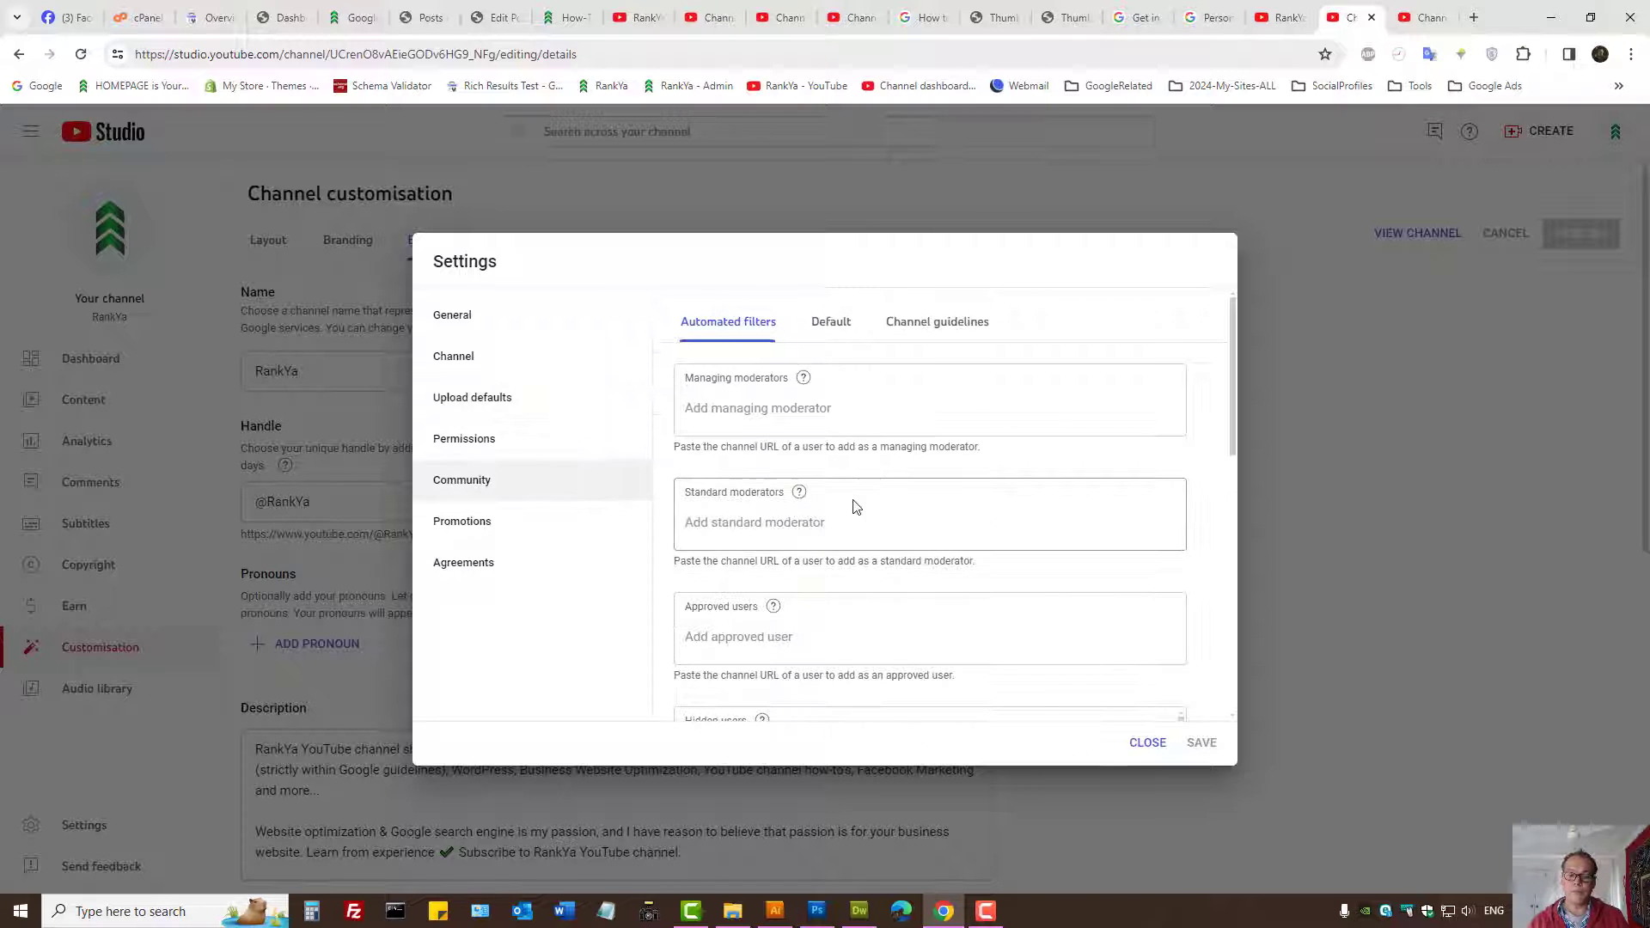
{"action": "scroll", "coordinate": [851, 507], "scroll_direction": "down", "scroll_amount": 5}
{"action": "scroll", "coordinate": [857, 516], "scroll_direction": "down", "scroll_amount": 3}
{"action": "scroll", "coordinate": [858, 517], "scroll_direction": "down", "scroll_amount": 3}
{"action": "scroll", "coordinate": [780, 644], "scroll_direction": "down", "scroll_amount": 5}
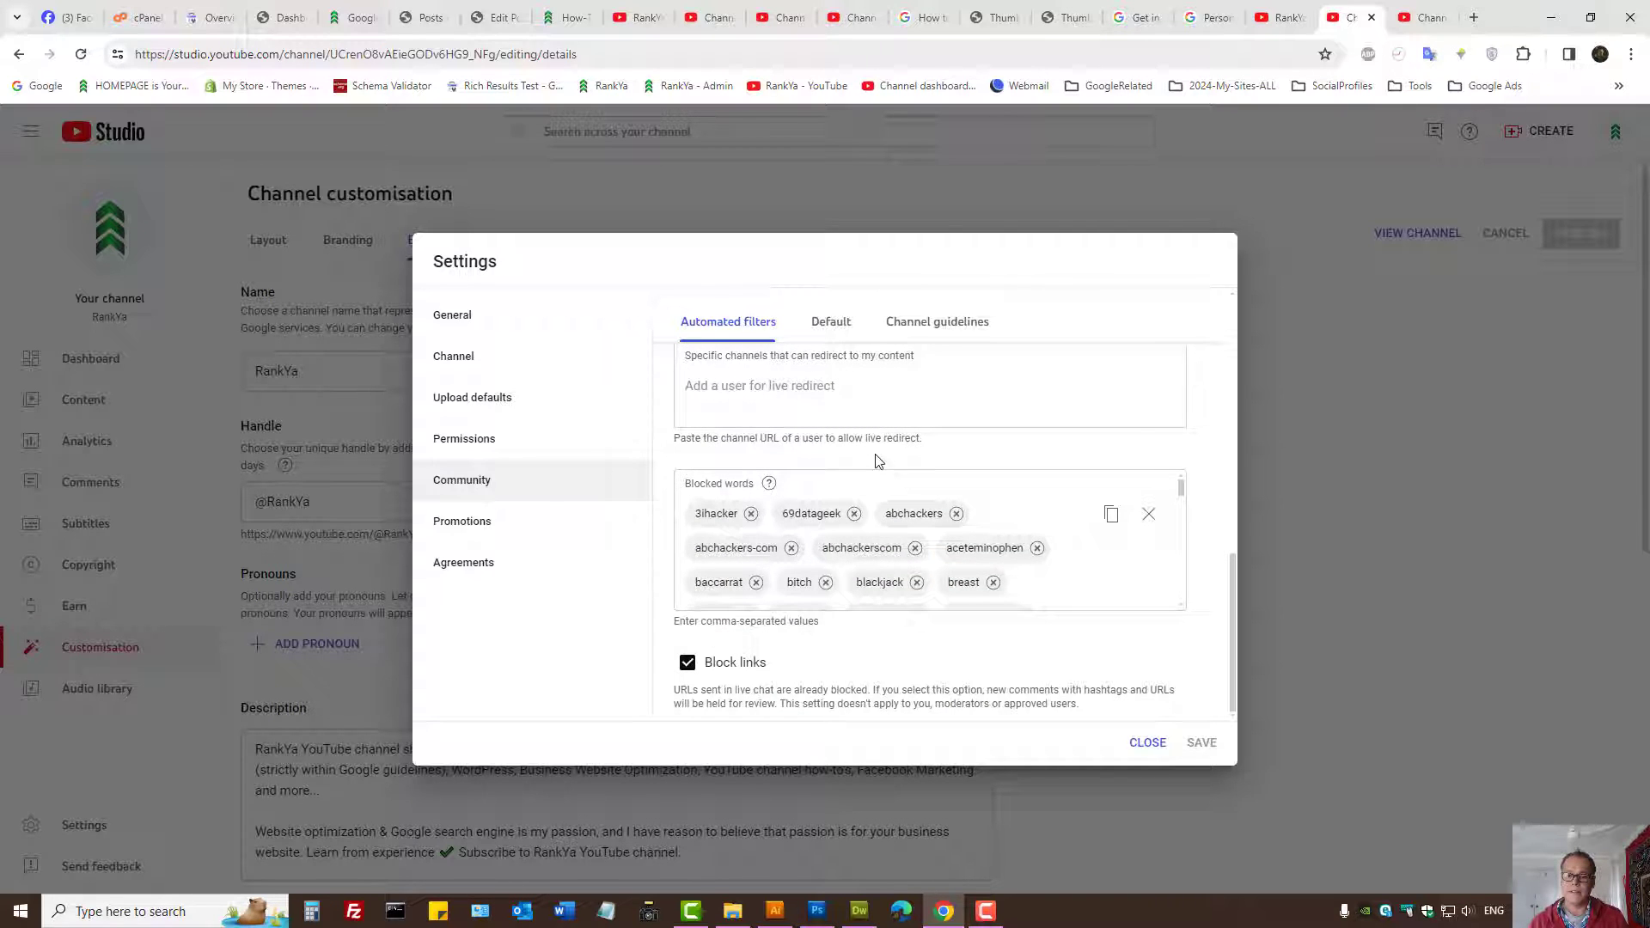
{"action": "left_click", "coordinate": [832, 321]}
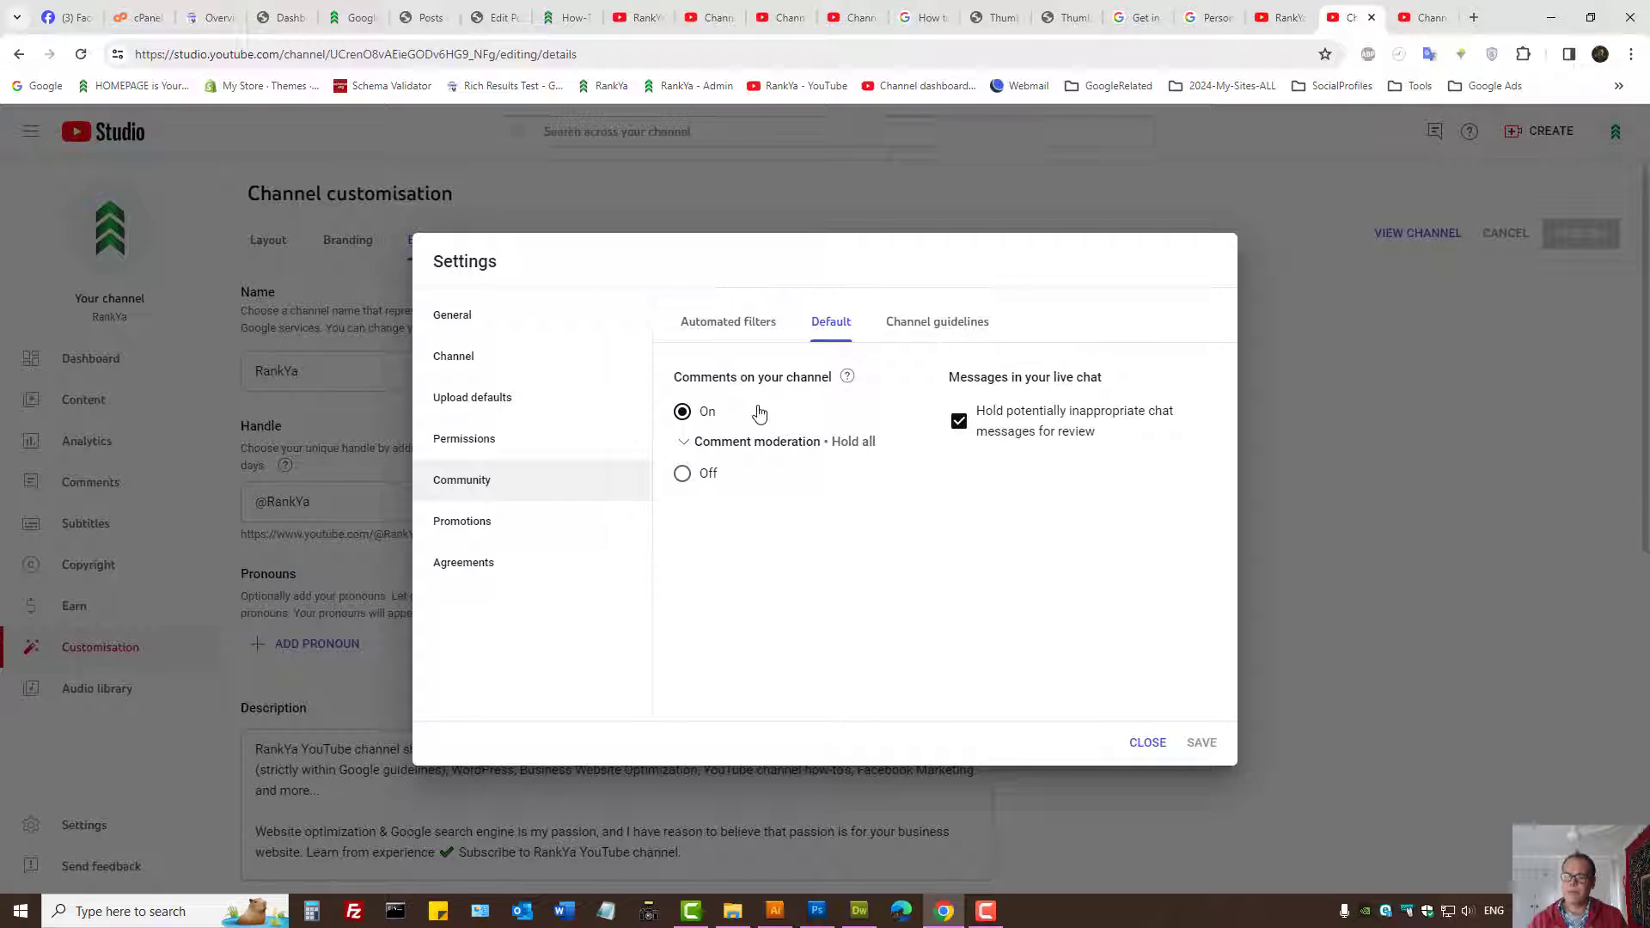
Step: Highlight the channel guidelines' welcome message, glance at the public page, then open Promotions settings
{"action": "left_click", "coordinate": [954, 324]}
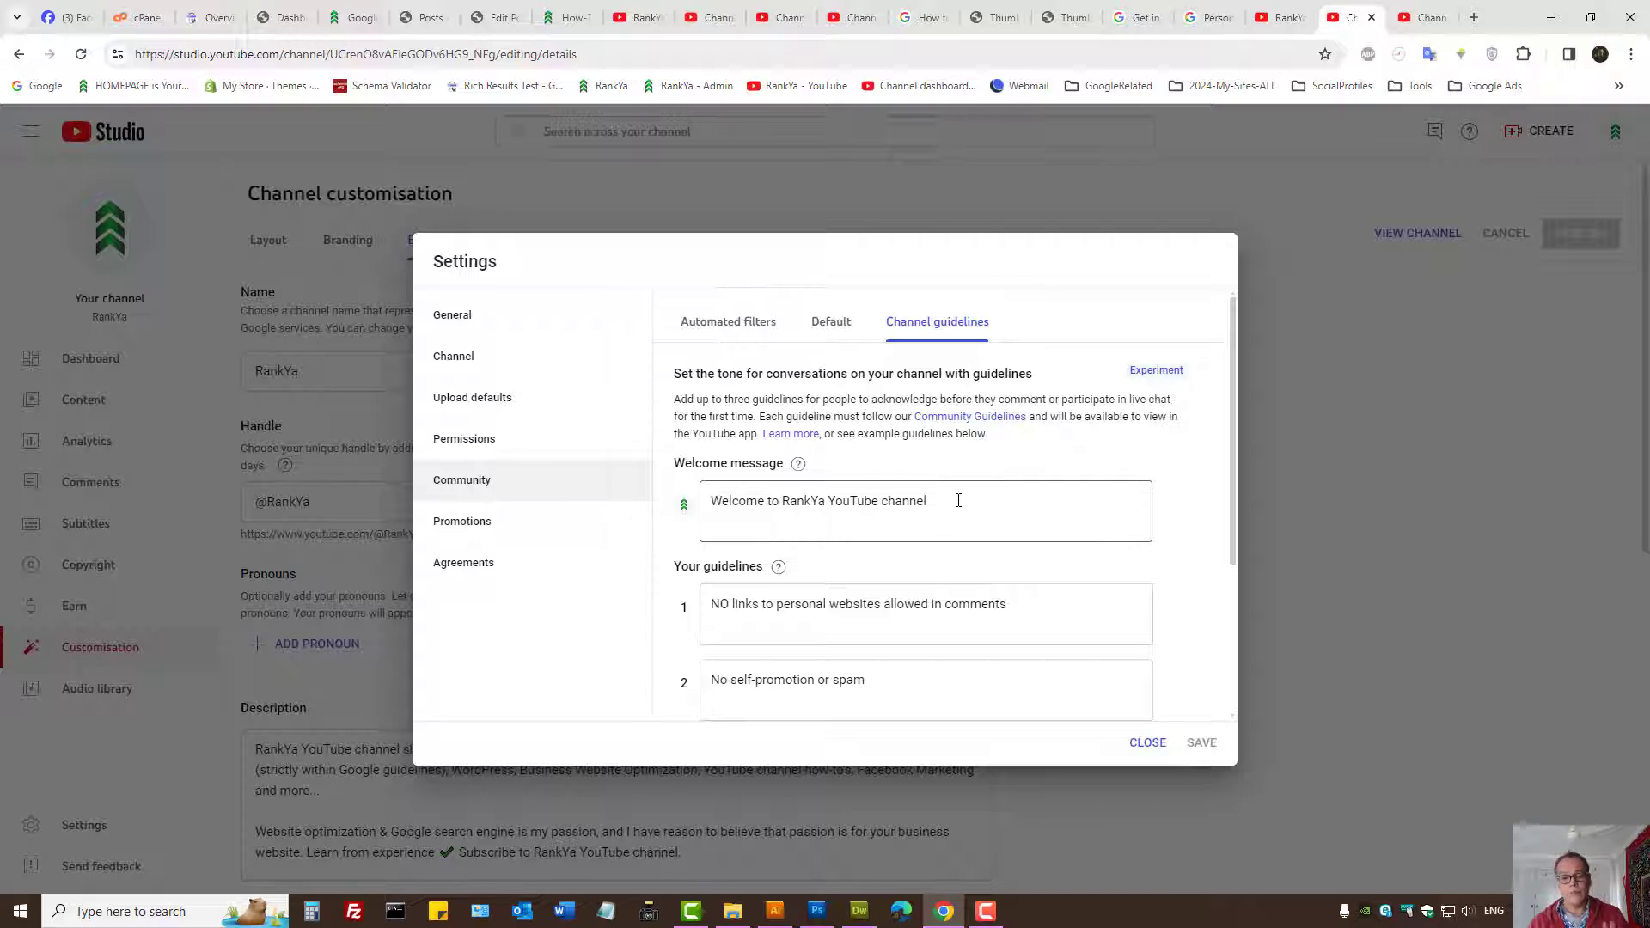
{"action": "left_click_drag", "start_coordinate": [941, 498], "coordinate": [631, 509]}
{"action": "scroll", "coordinate": [916, 541], "scroll_direction": "down", "scroll_amount": 2}
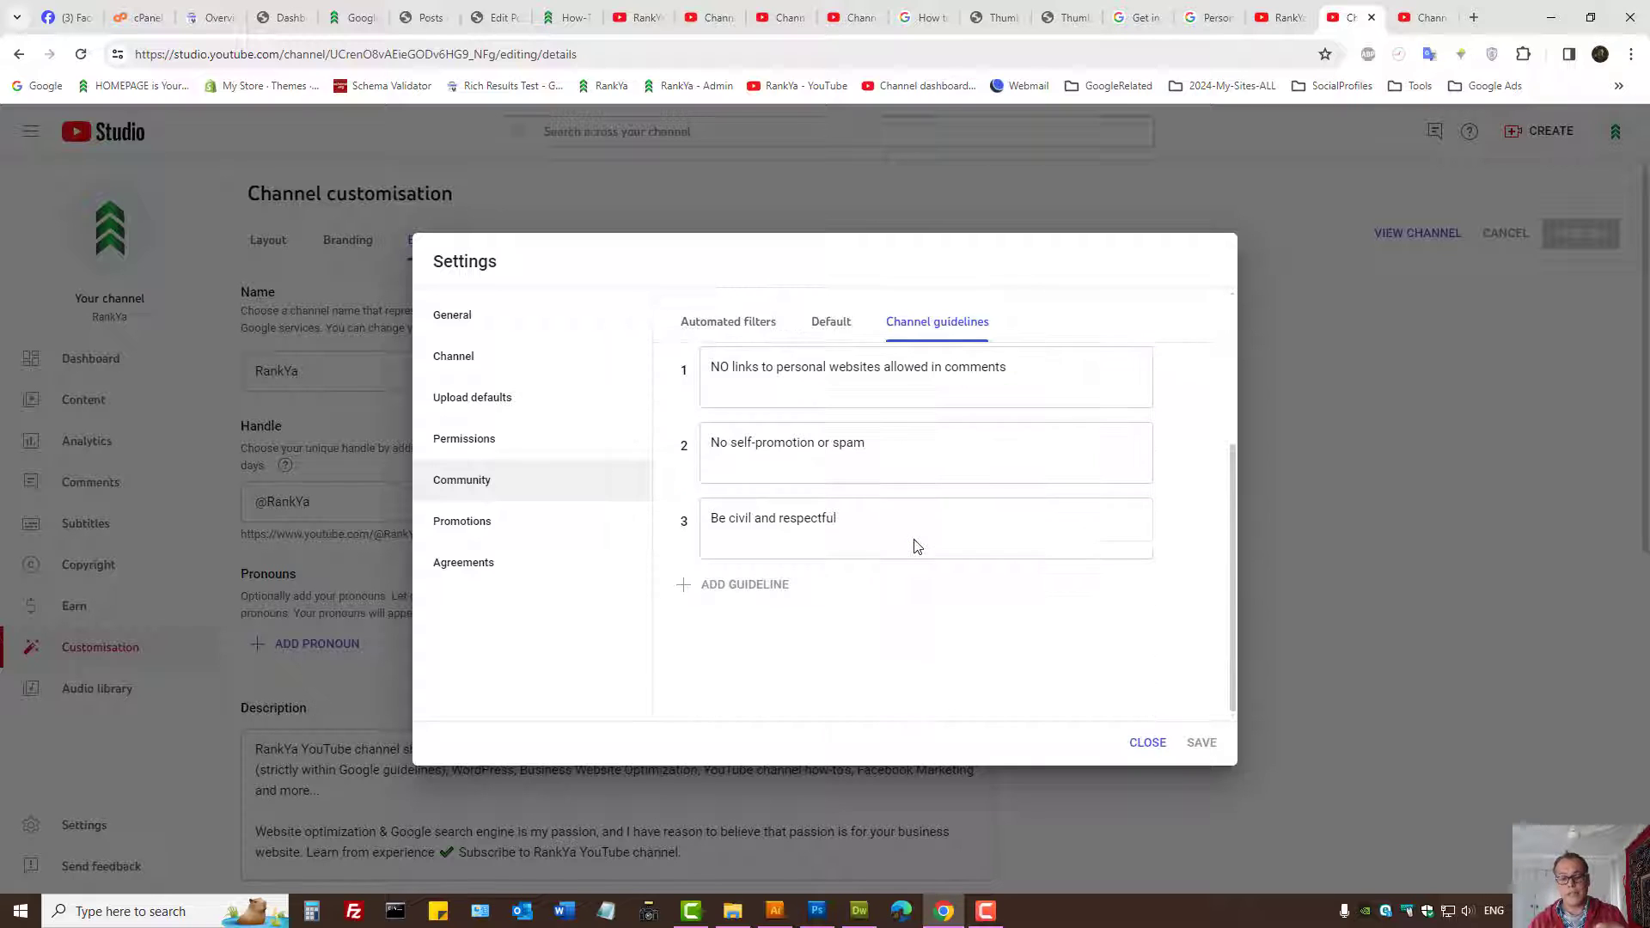
{"action": "left_click", "coordinate": [1296, 17]}
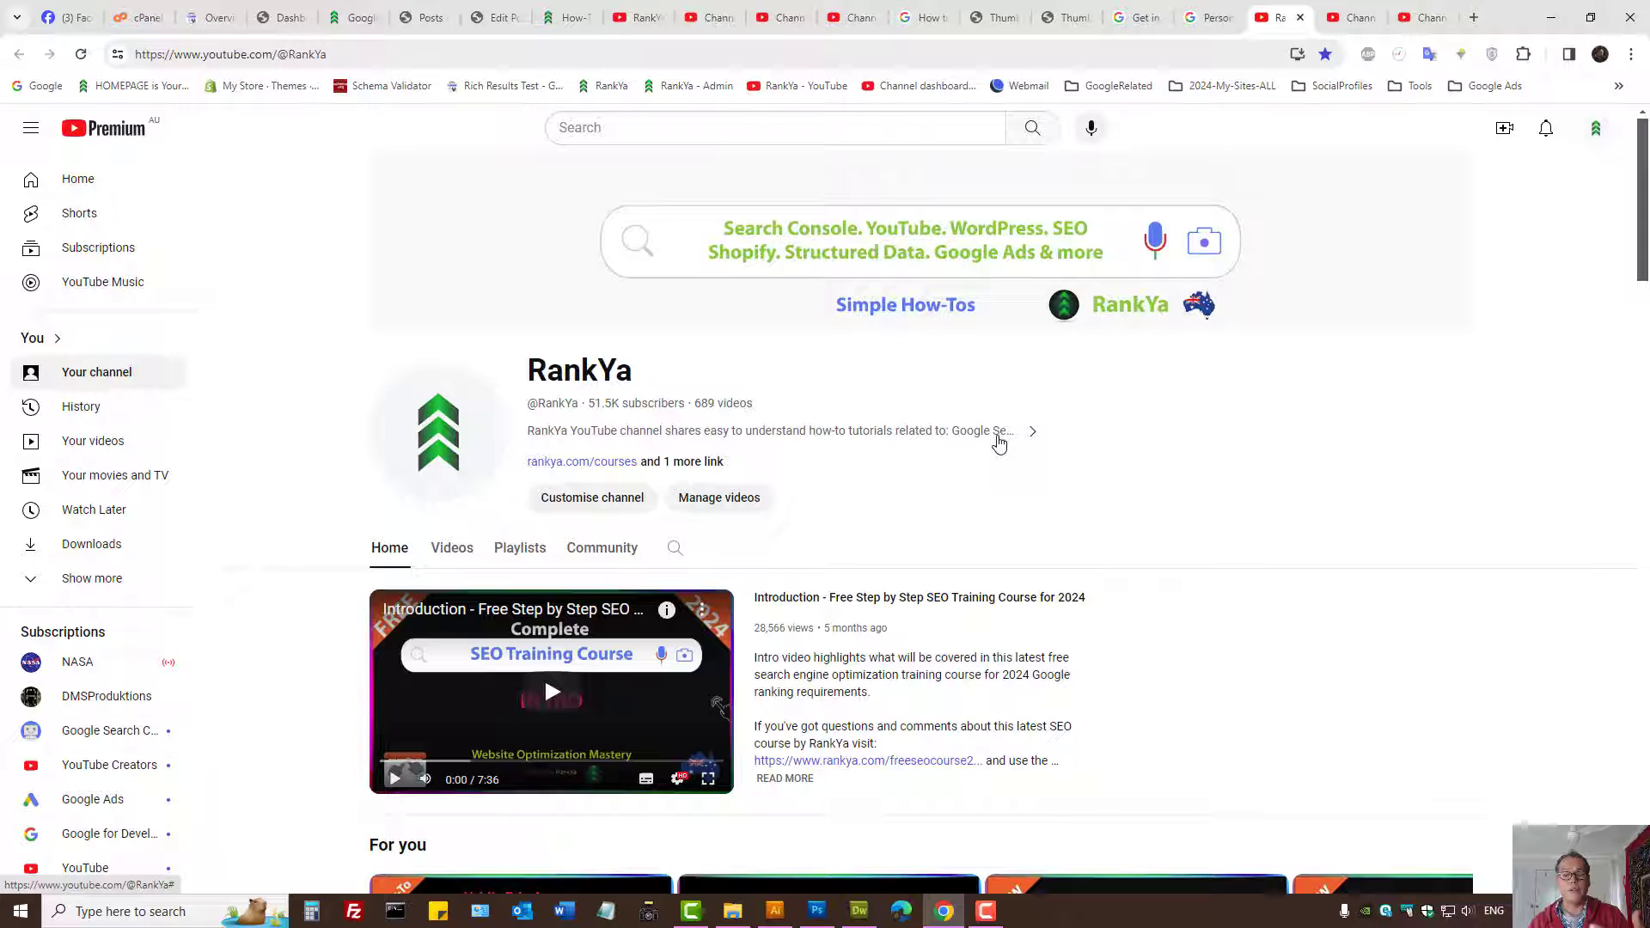
{"action": "left_click", "coordinate": [1354, 16]}
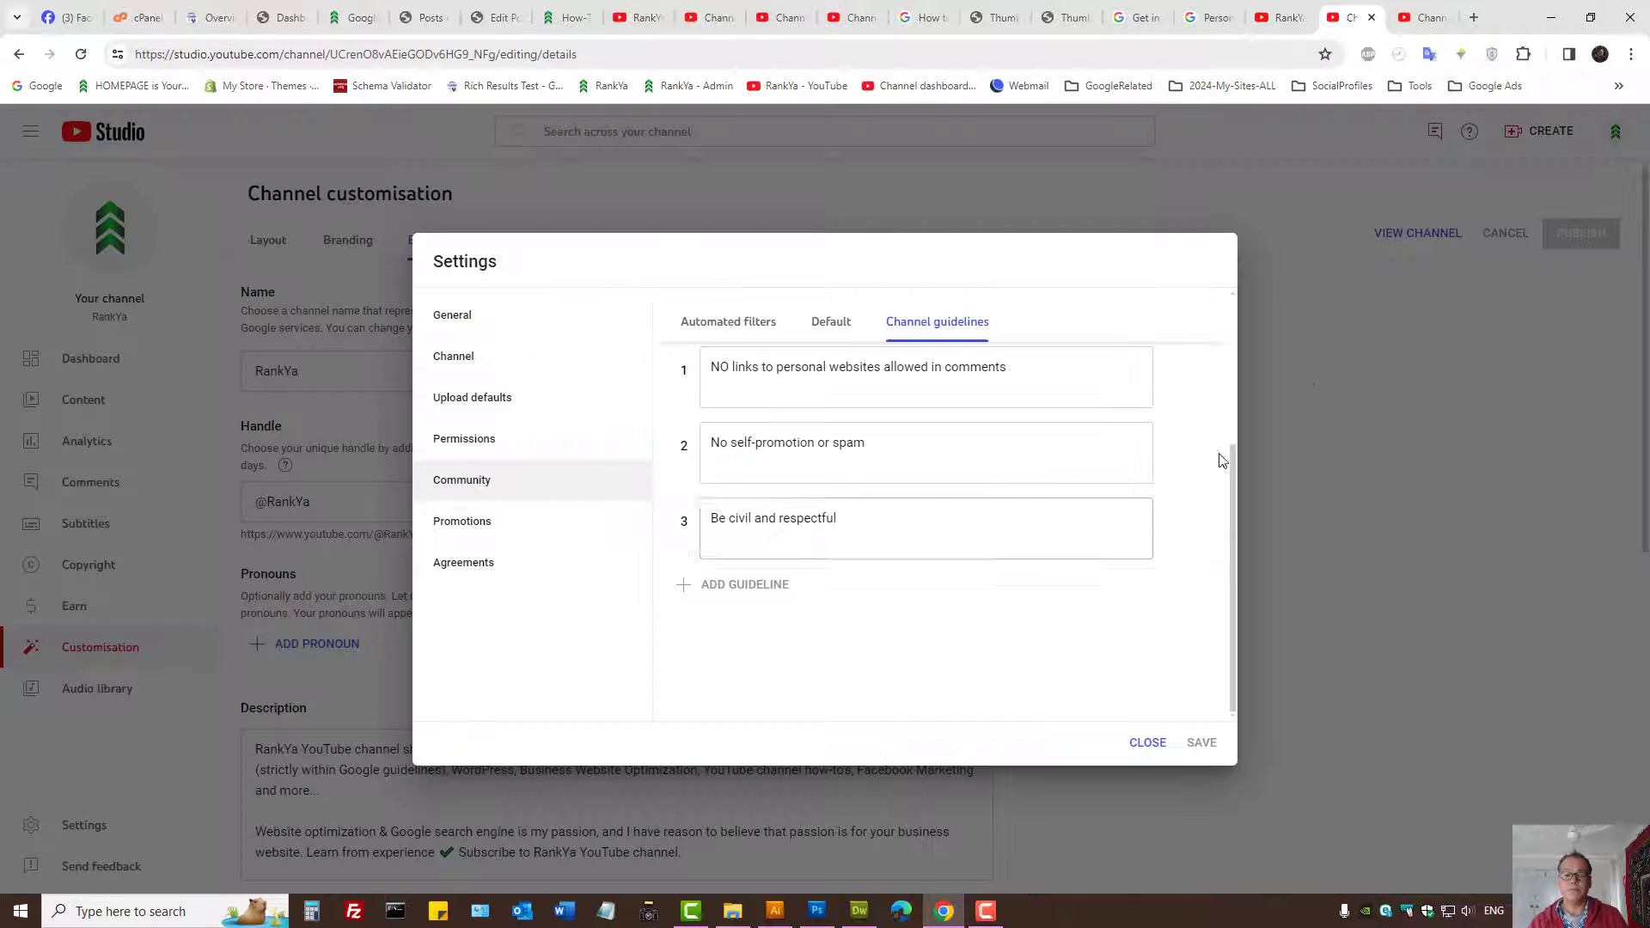
{"action": "left_click", "coordinate": [460, 540]}
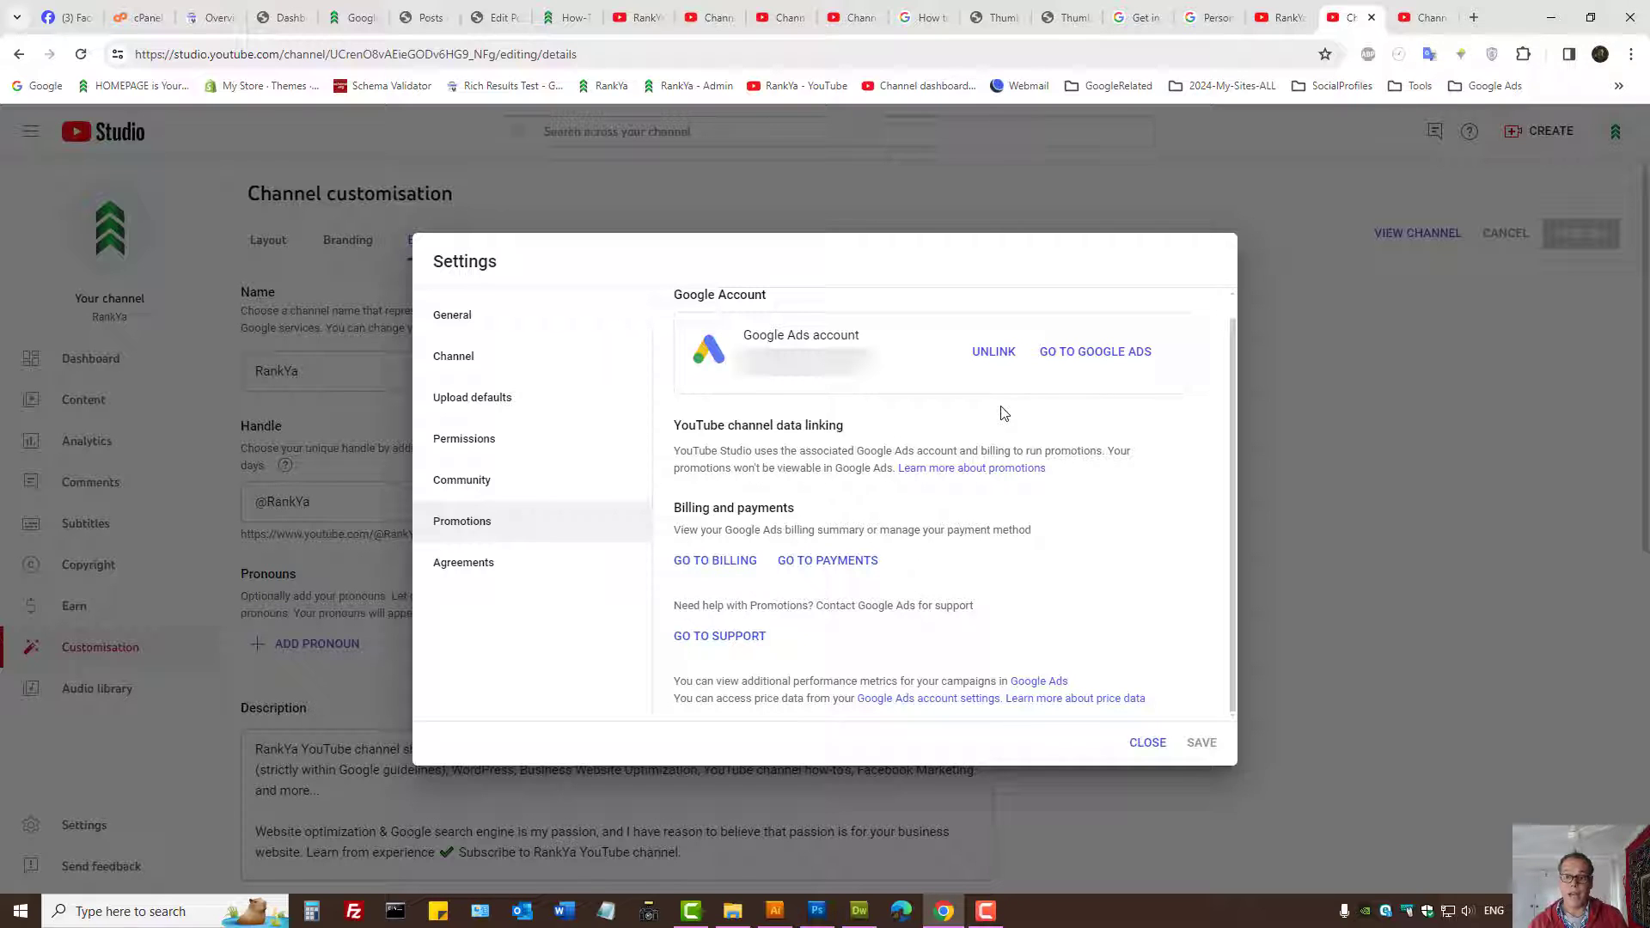
Step: After checking the public page, view Agreements, Promotions and Channel basic info, then start closing settings
{"action": "left_click", "coordinate": [1273, 17]}
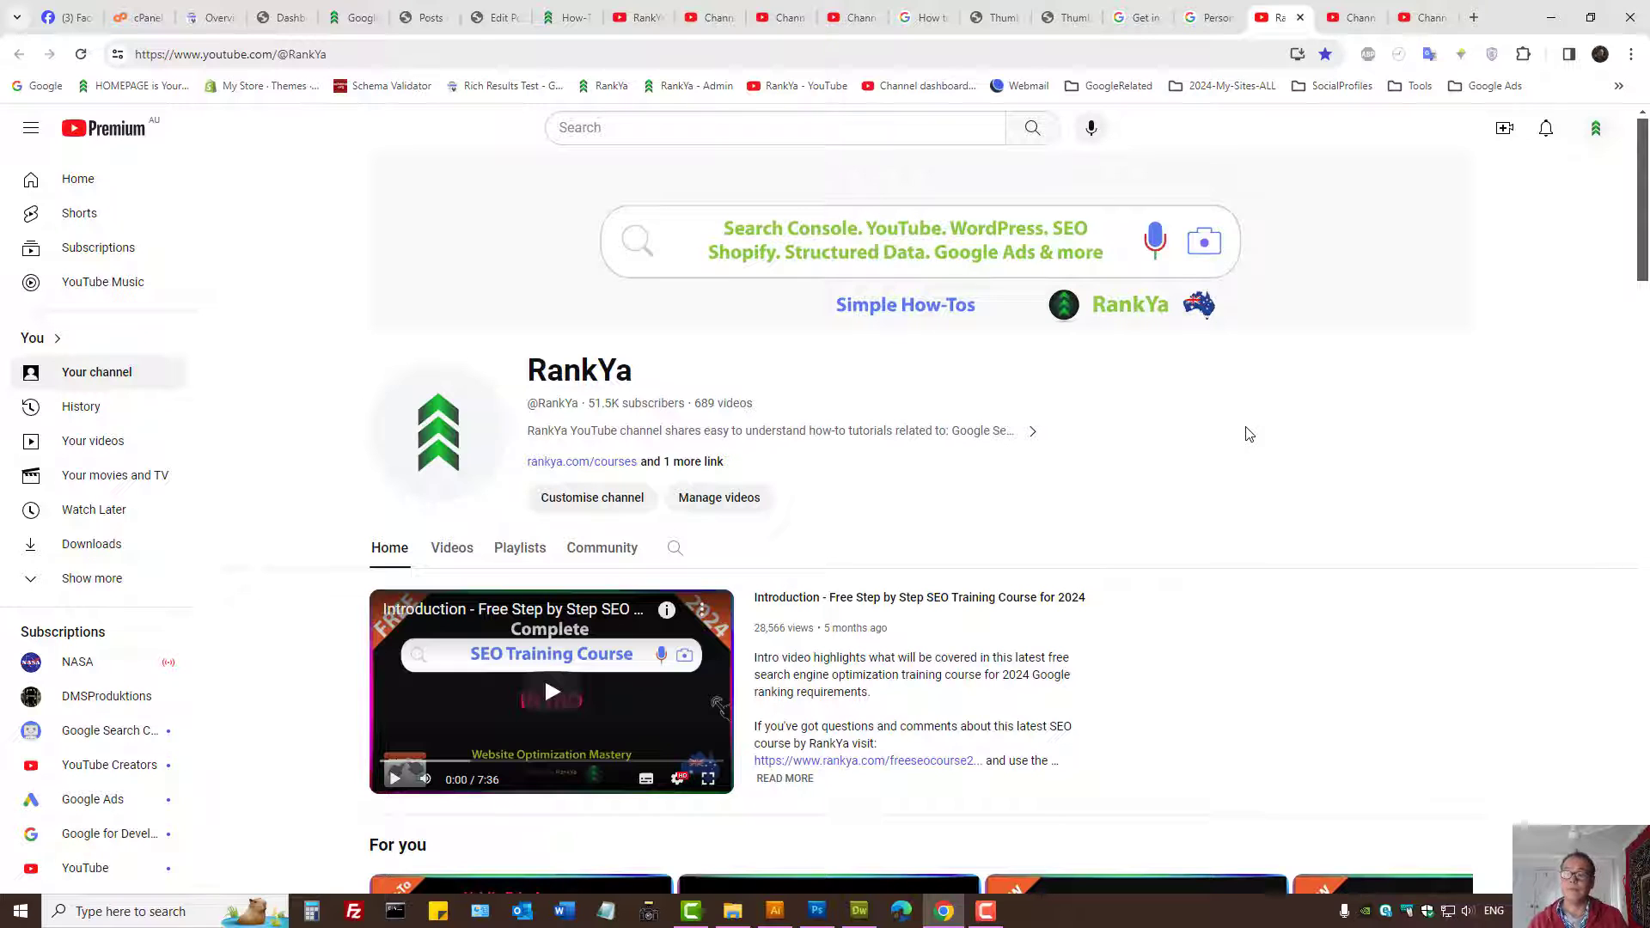
{"action": "left_click", "coordinate": [1346, 15]}
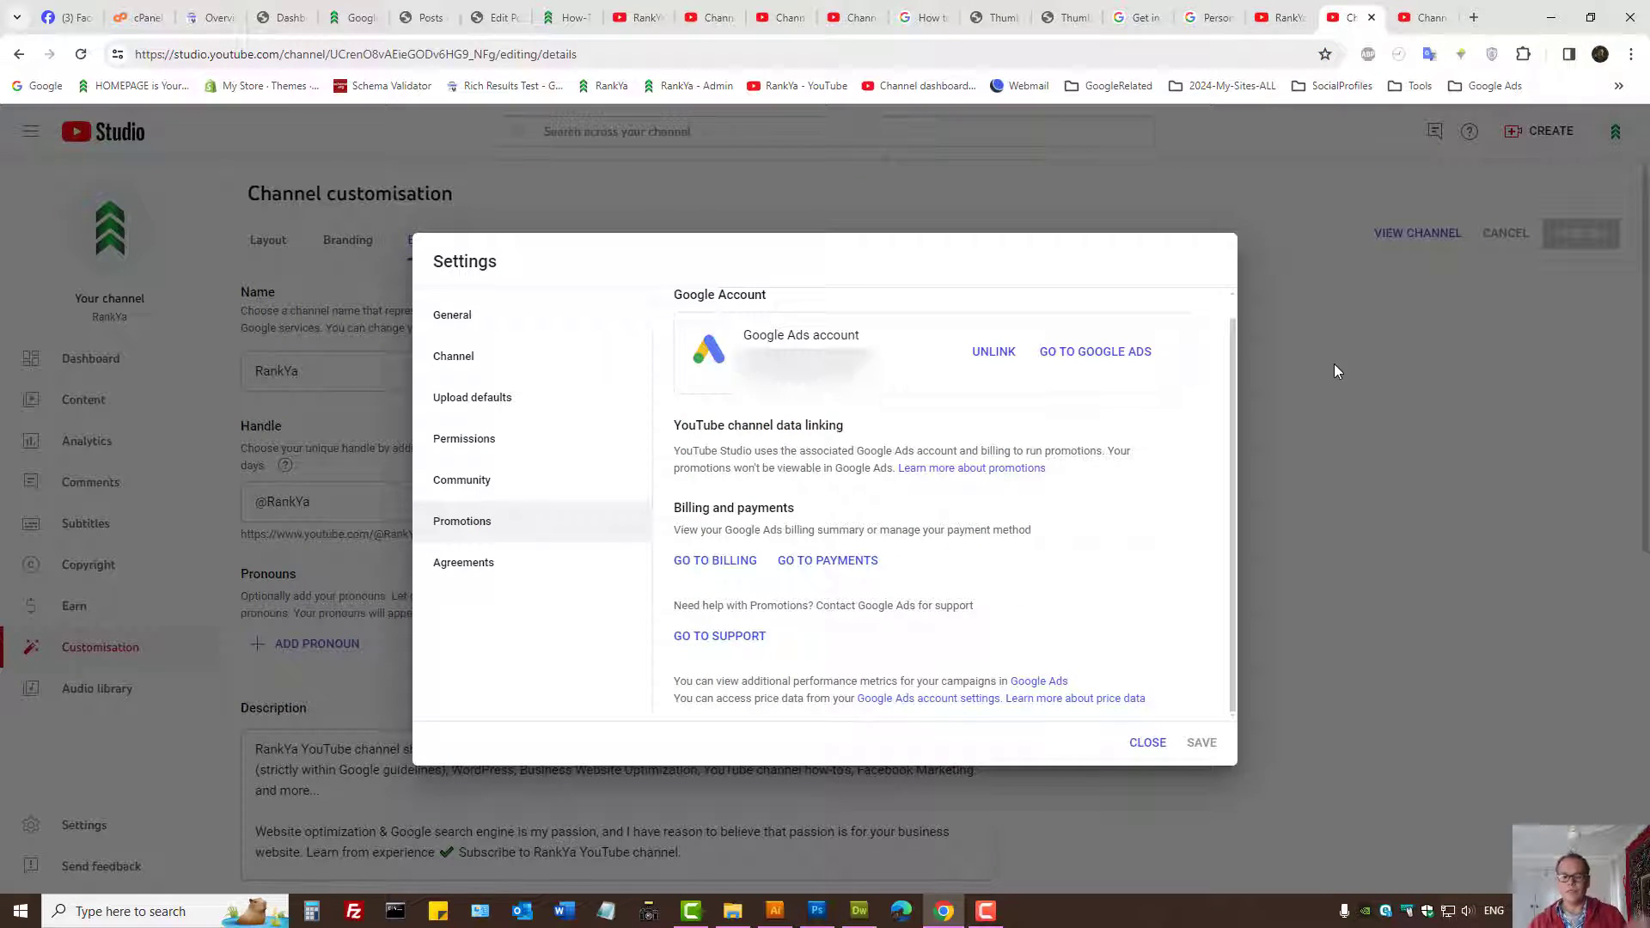
{"action": "left_click", "coordinate": [476, 575]}
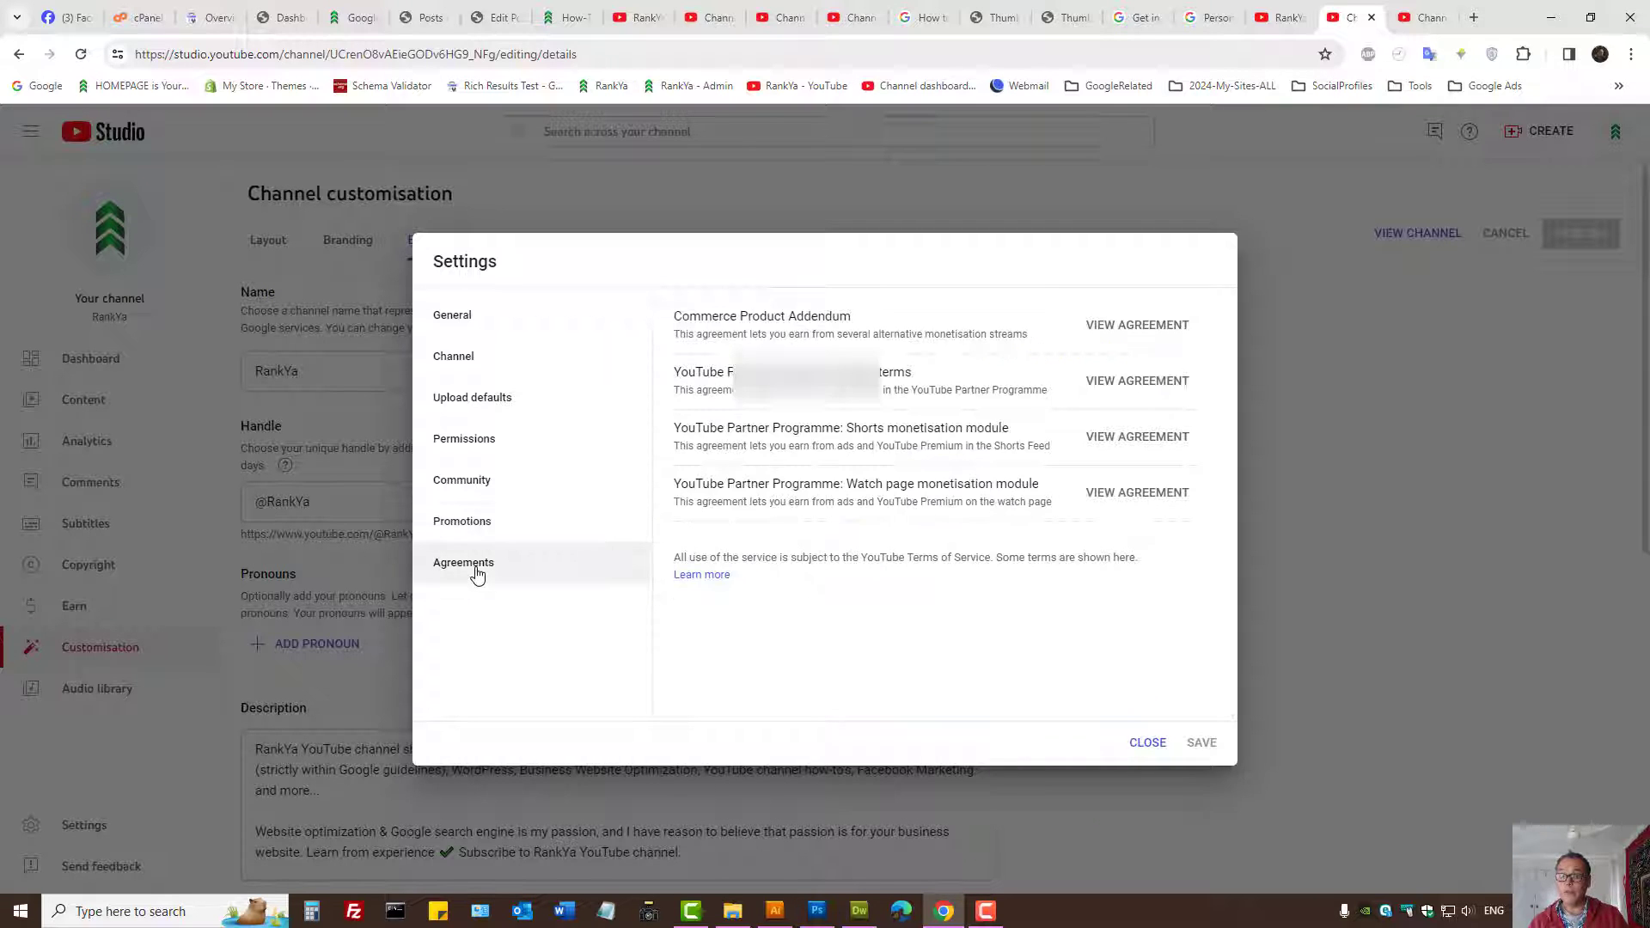
{"action": "left_click", "coordinate": [493, 529]}
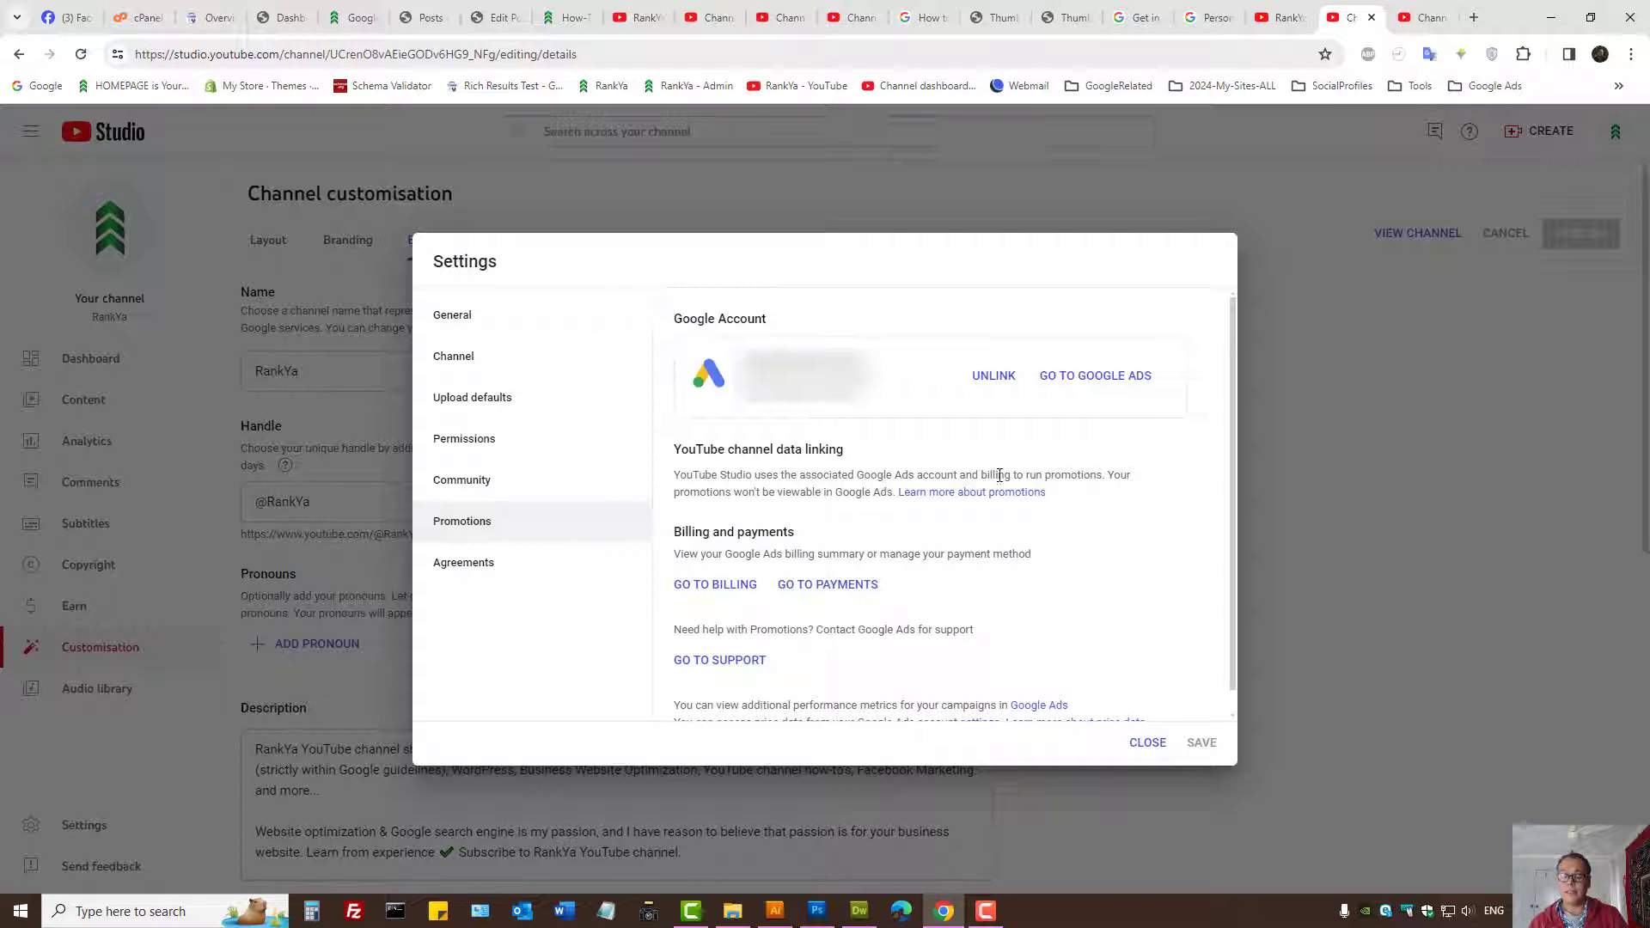
{"action": "left_click", "coordinate": [447, 361]}
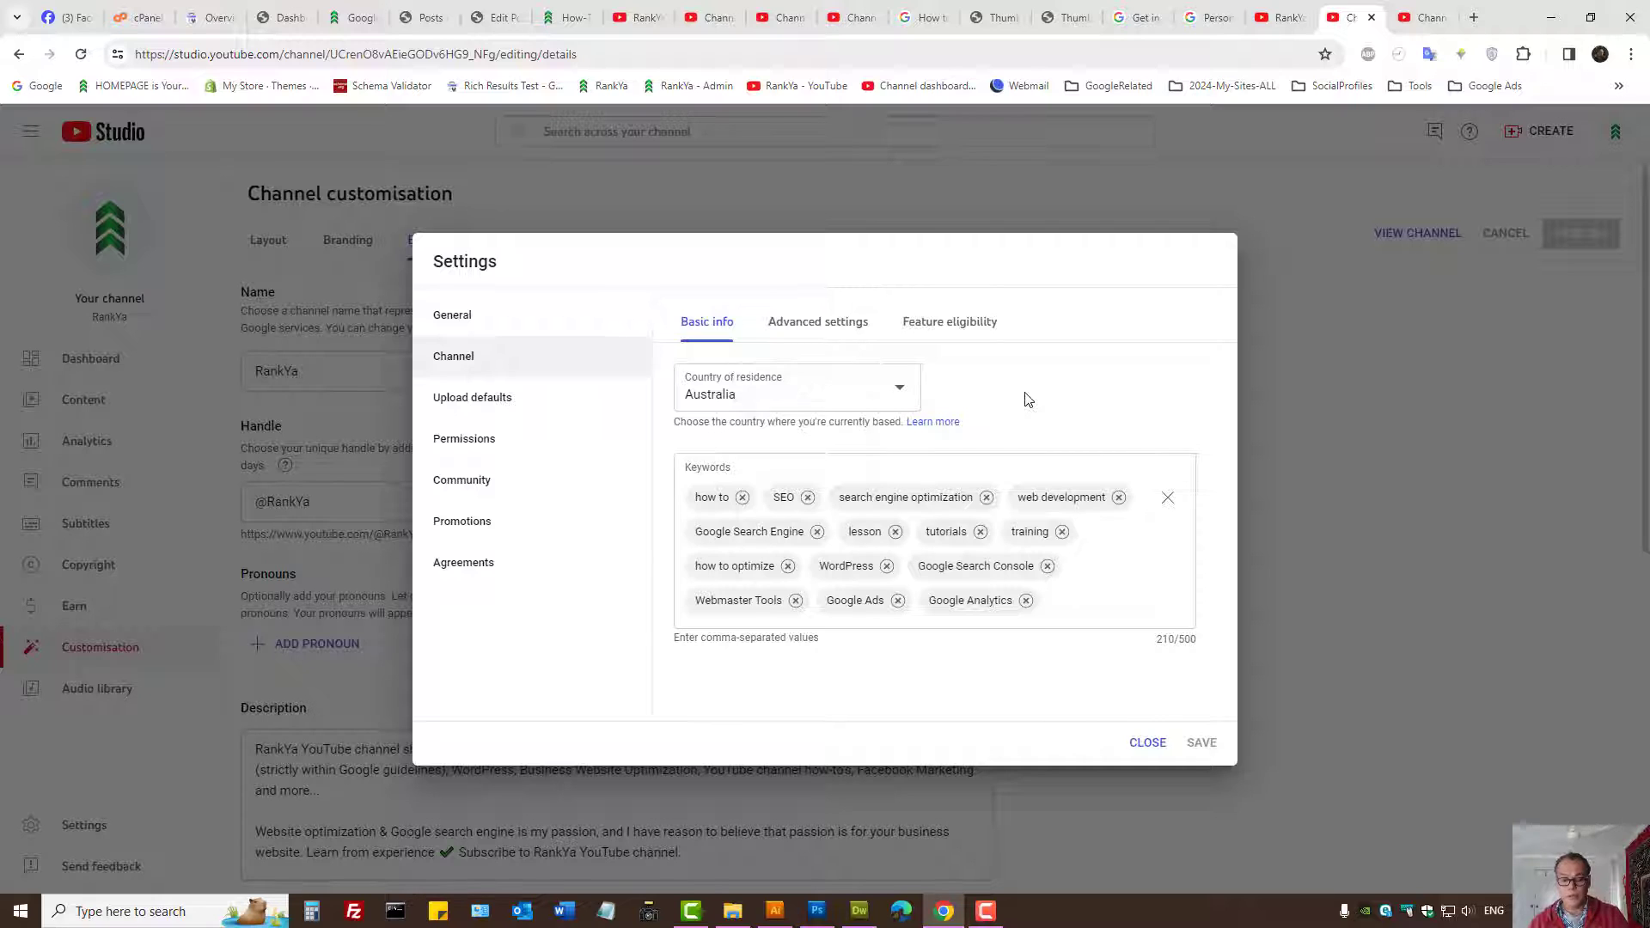
{"action": "left_click", "coordinate": [1149, 748]}
Step: Close the settings dialog and switch to the public RankYa channel tab
{"action": "left_click", "coordinate": [1148, 746]}
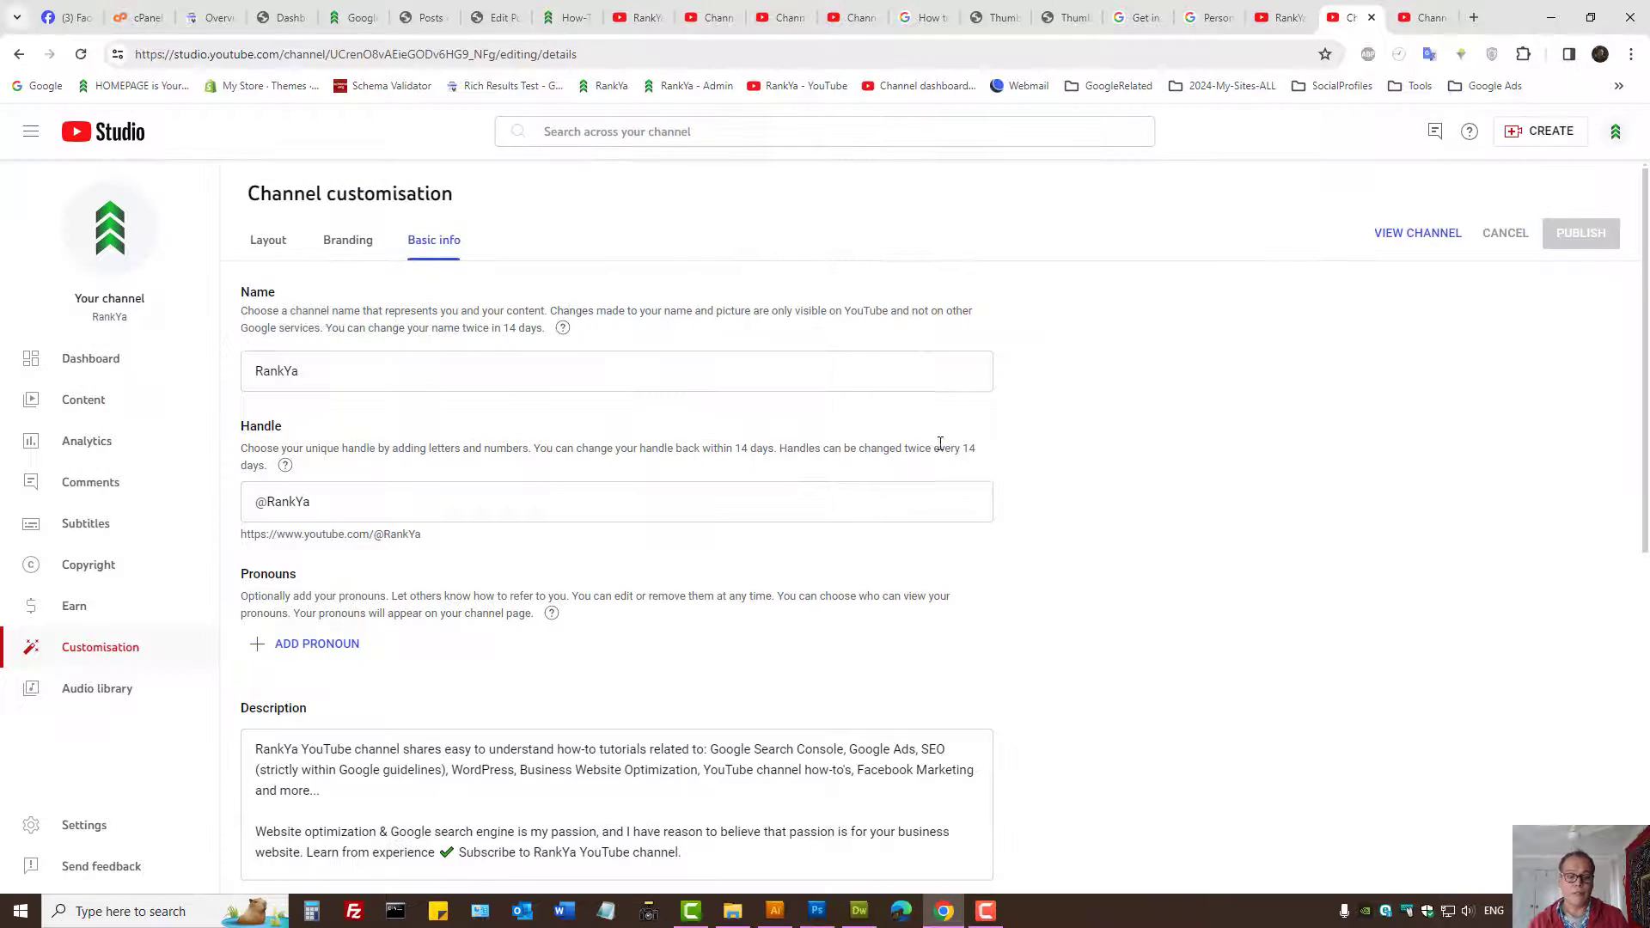
{"action": "left_click", "coordinate": [1284, 15]}
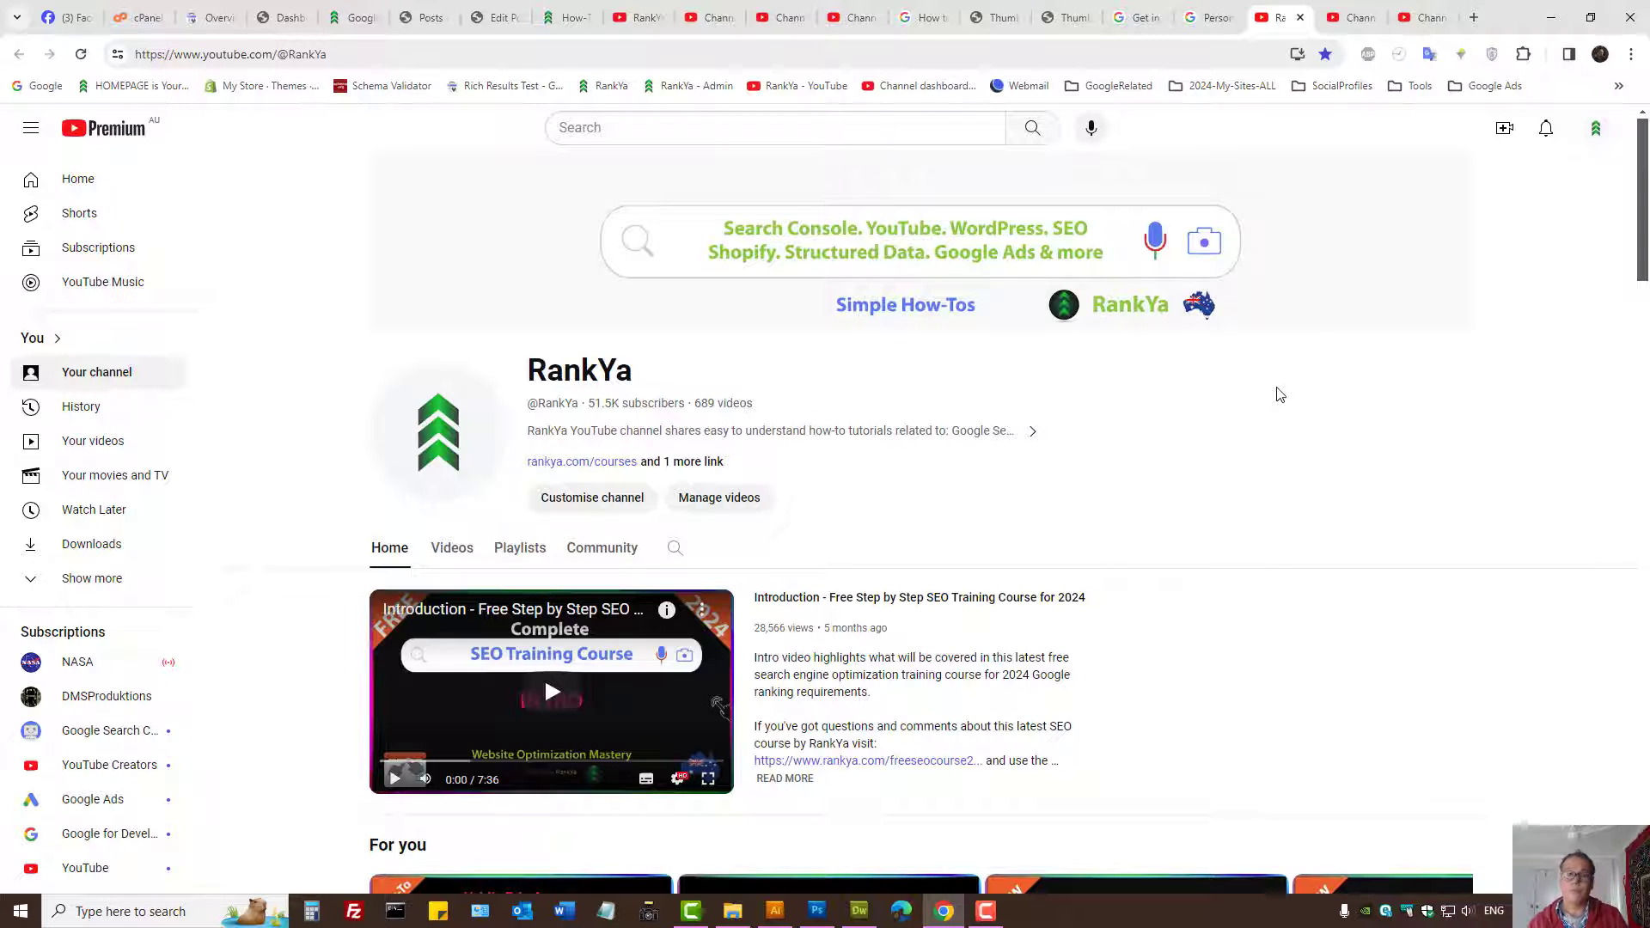
Step: View RankYa's channel optimisation blog post, then the light-background YouTube thumbnail template
{"action": "left_click", "coordinate": [567, 17]}
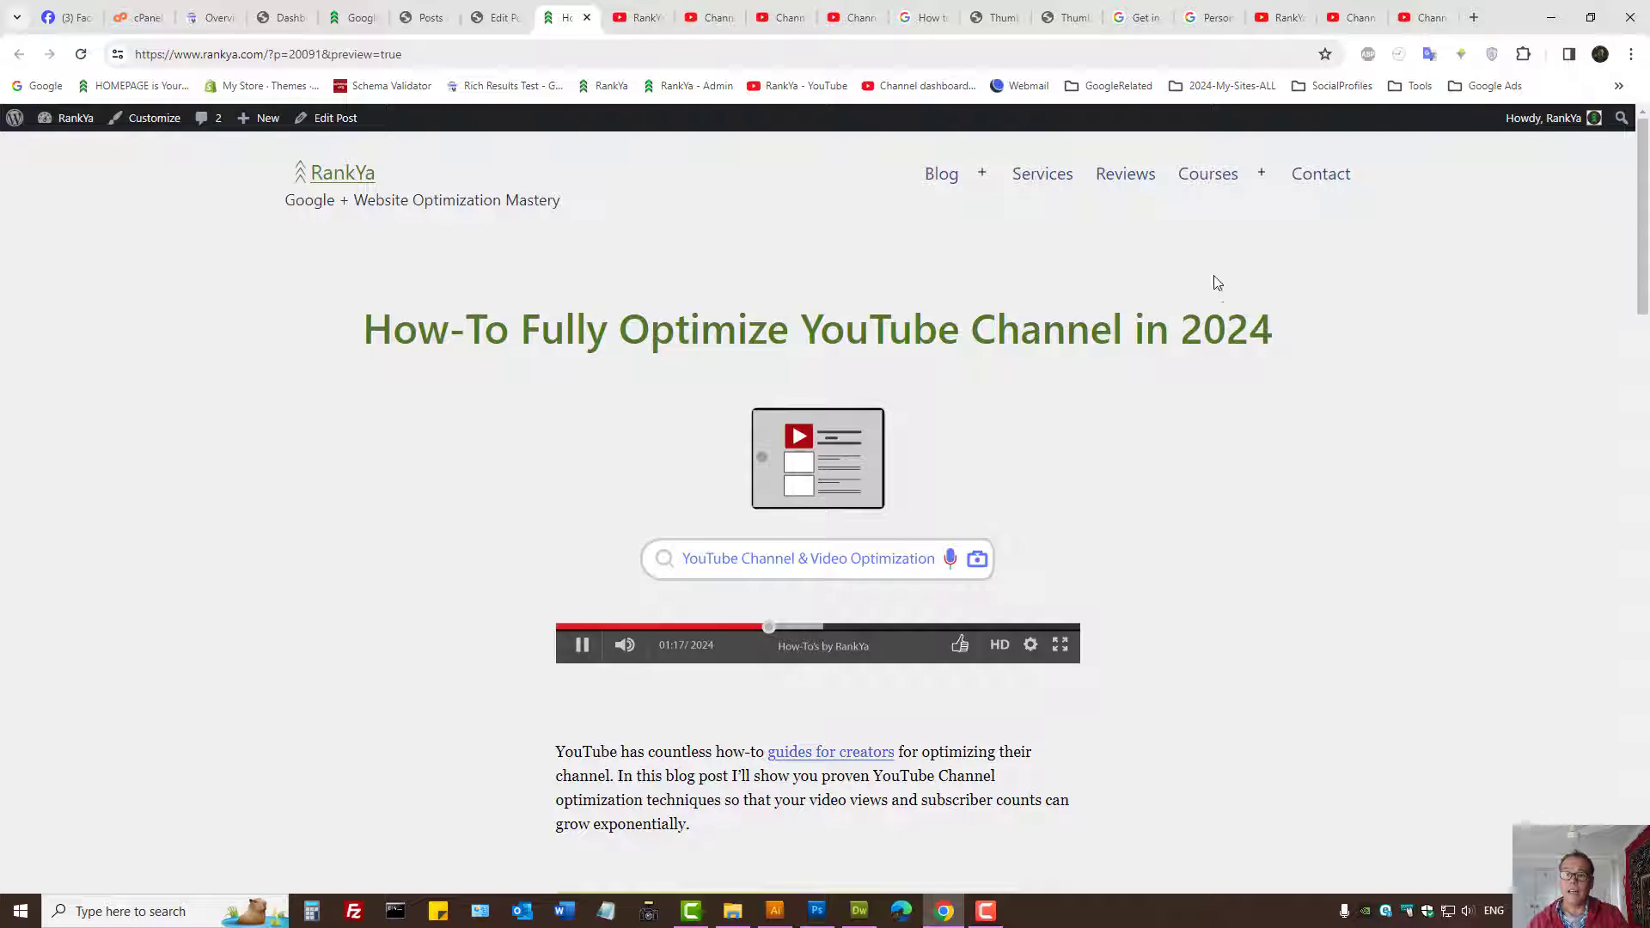
{"action": "left_click", "coordinate": [1072, 18]}
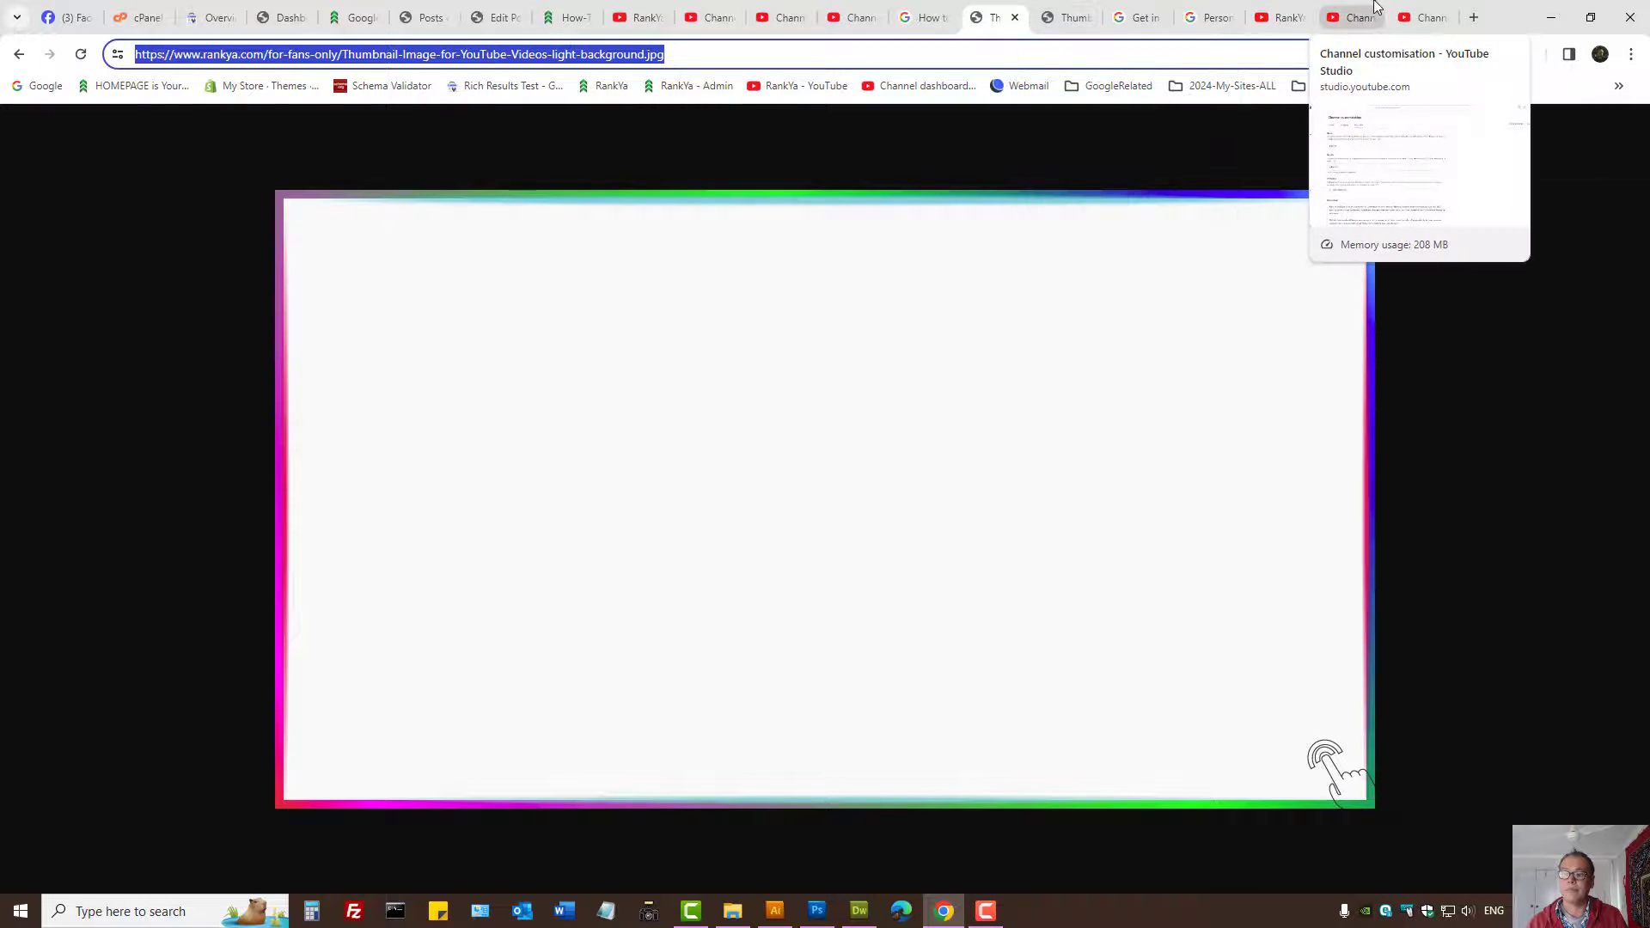
Step: Switch back to the public RankYa YouTube channel page tab
{"action": "left_click", "coordinate": [1277, 17]}
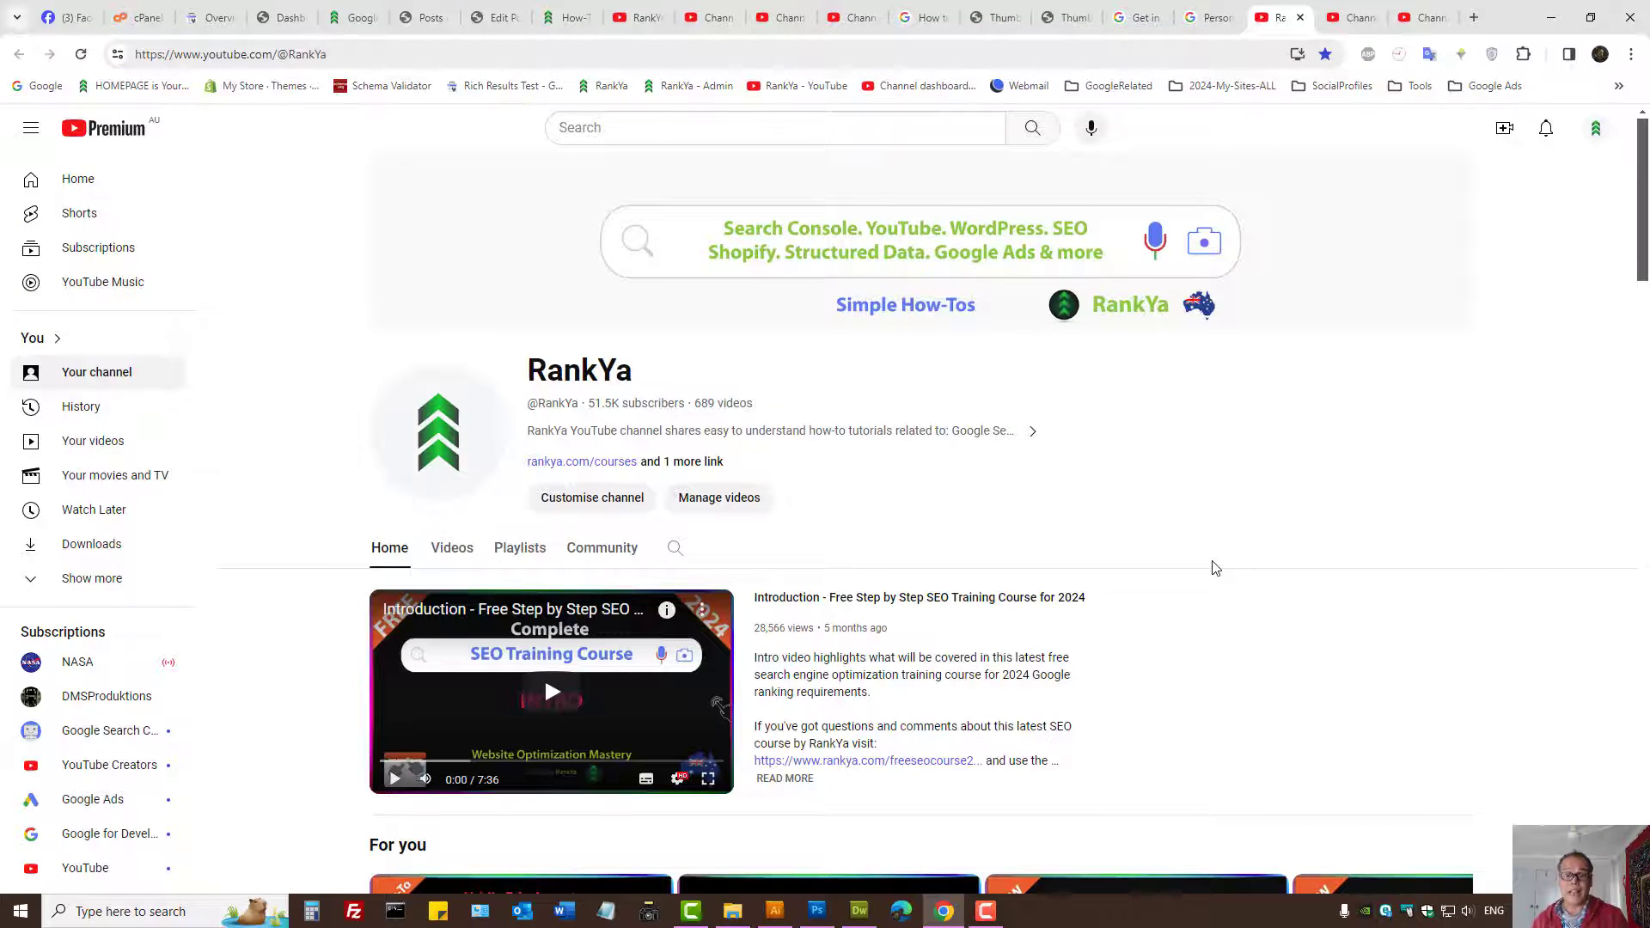